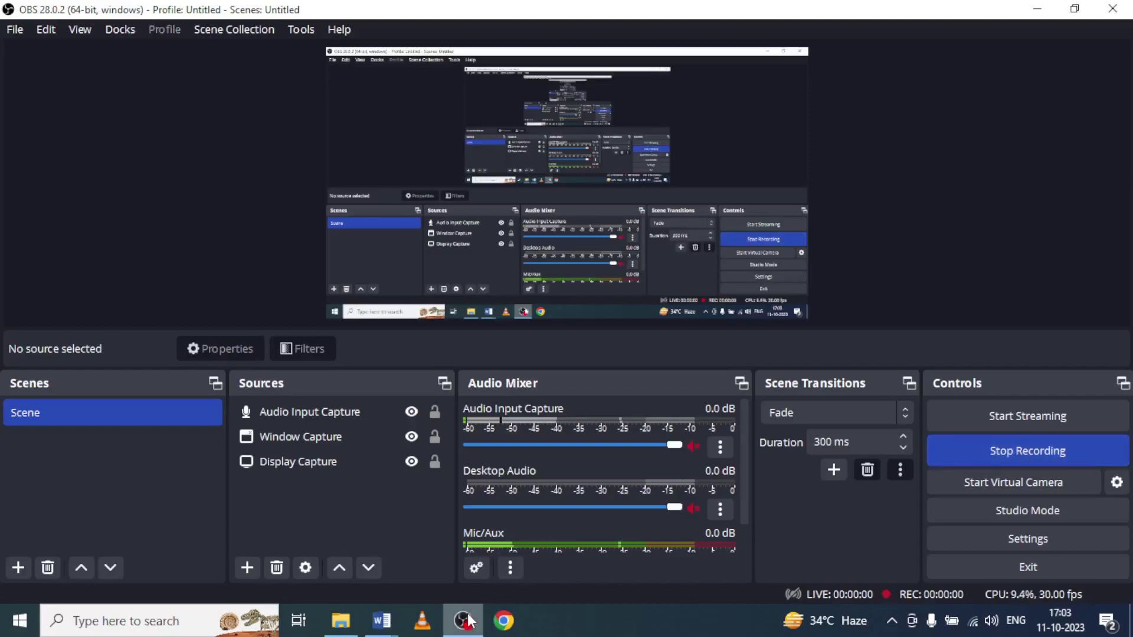
Bring up the 'Paper 1st exam base' document and scroll through its questions and practice paragraphs
left_click(382, 621)
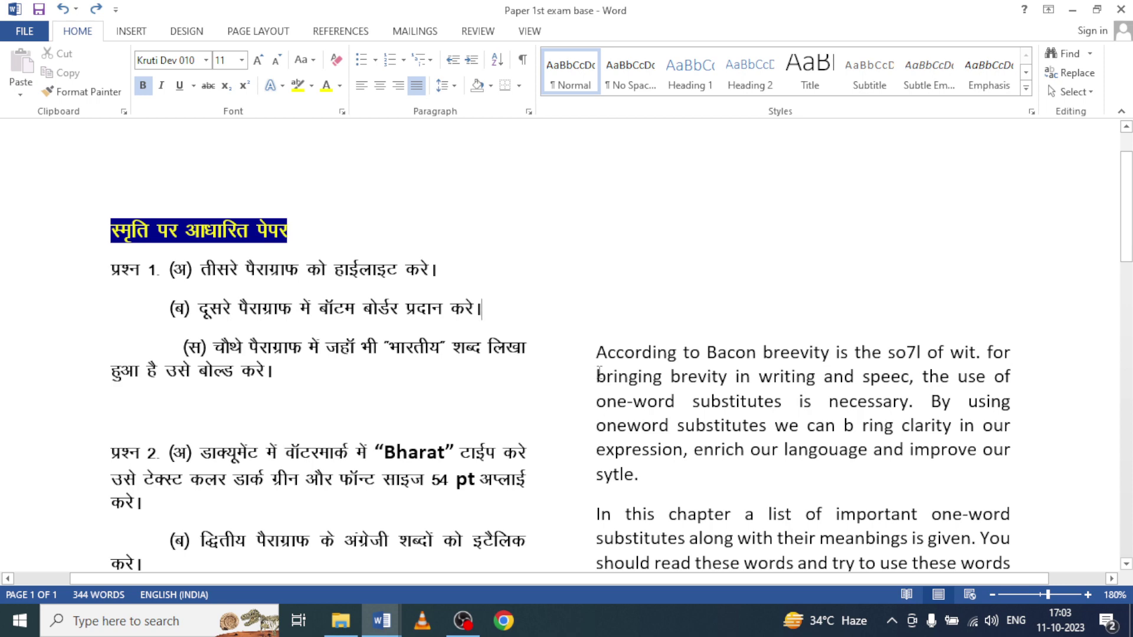
scroll(604, 357, "down", 5)
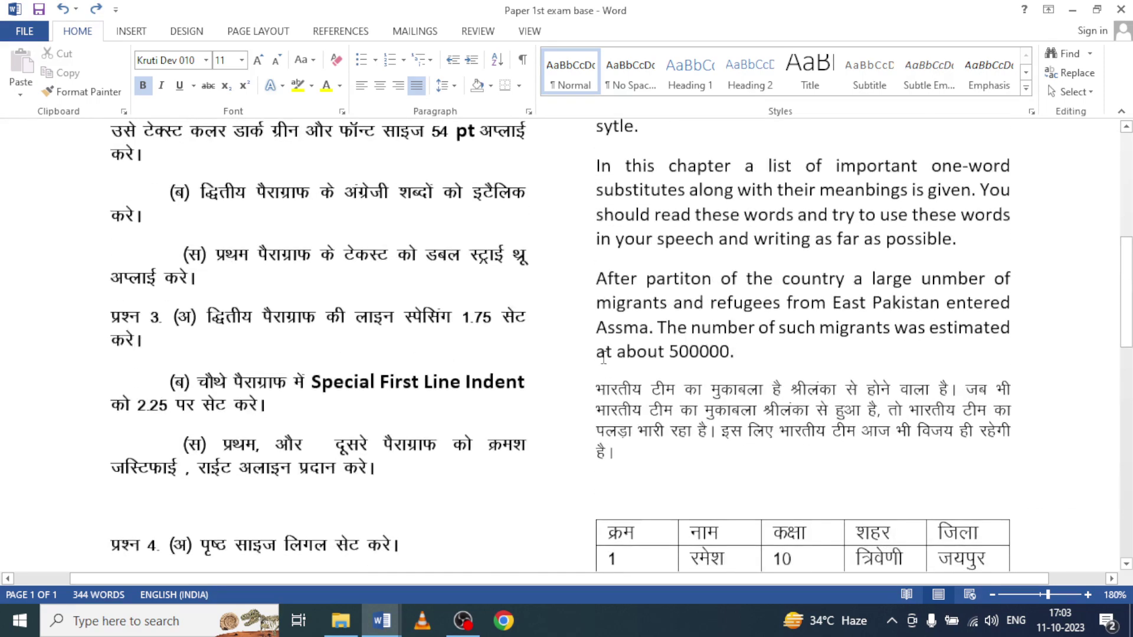
scroll(603, 357, "down", 2)
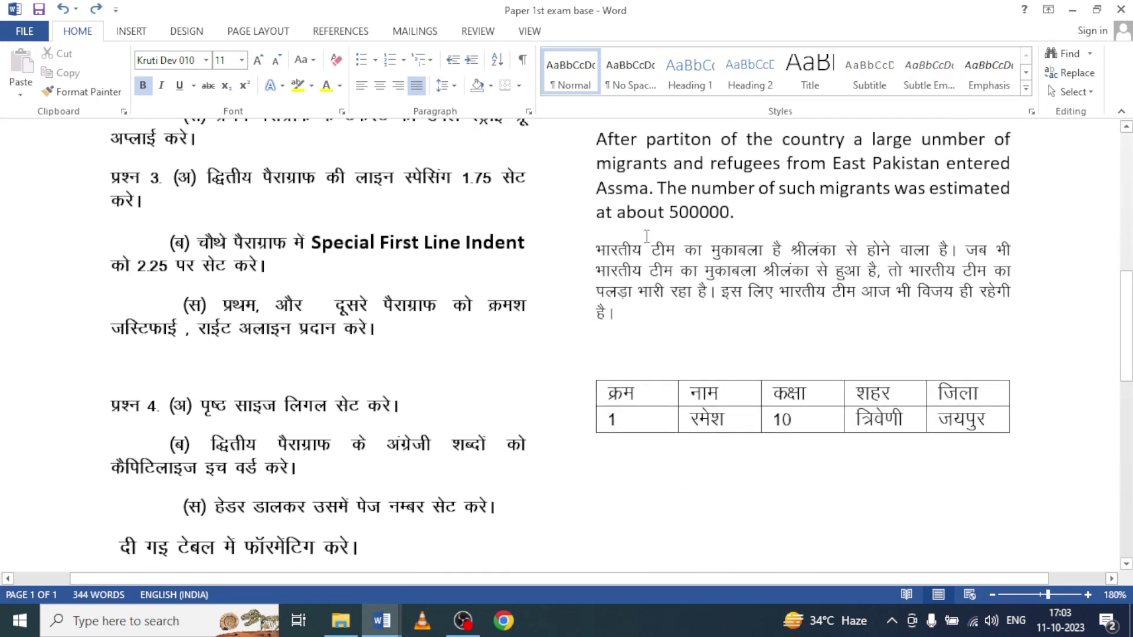
scroll(623, 225, "up", 5)
scroll(622, 222, "up", 4)
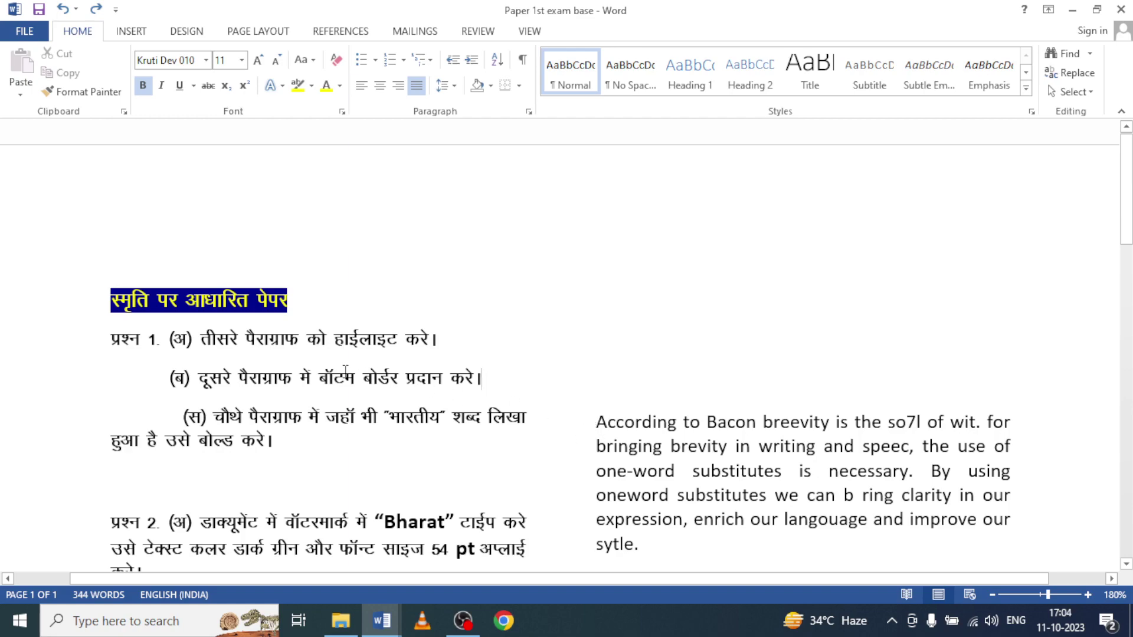
scroll(567, 354, "down", 3)
scroll(566, 355, "down", 5)
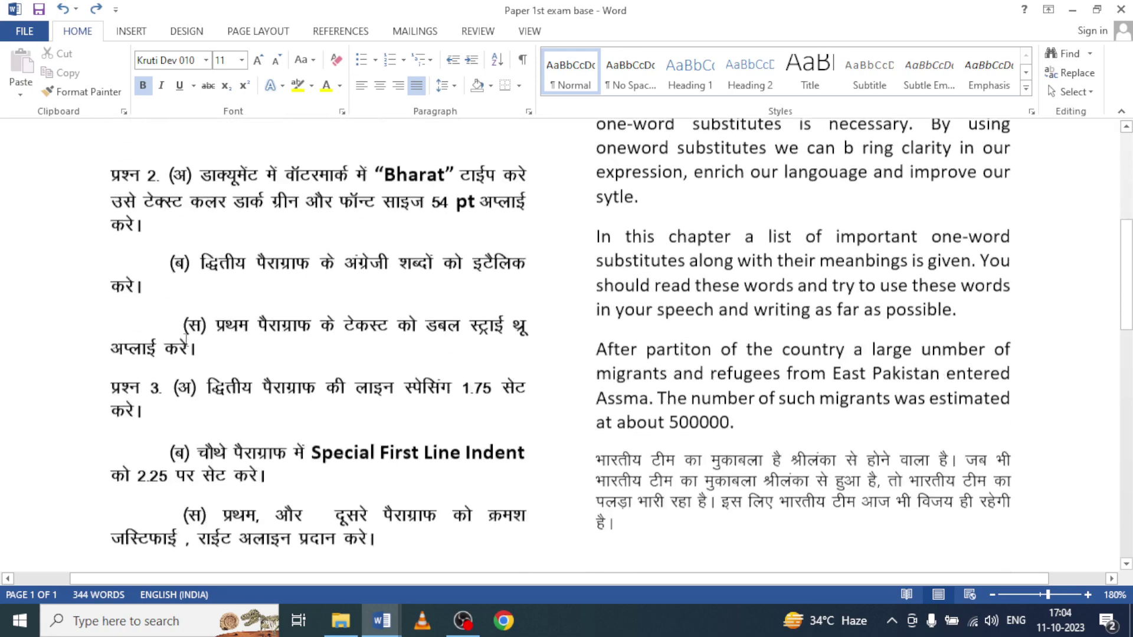
scroll(567, 354, "up", 1)
scroll(566, 354, "up", 7)
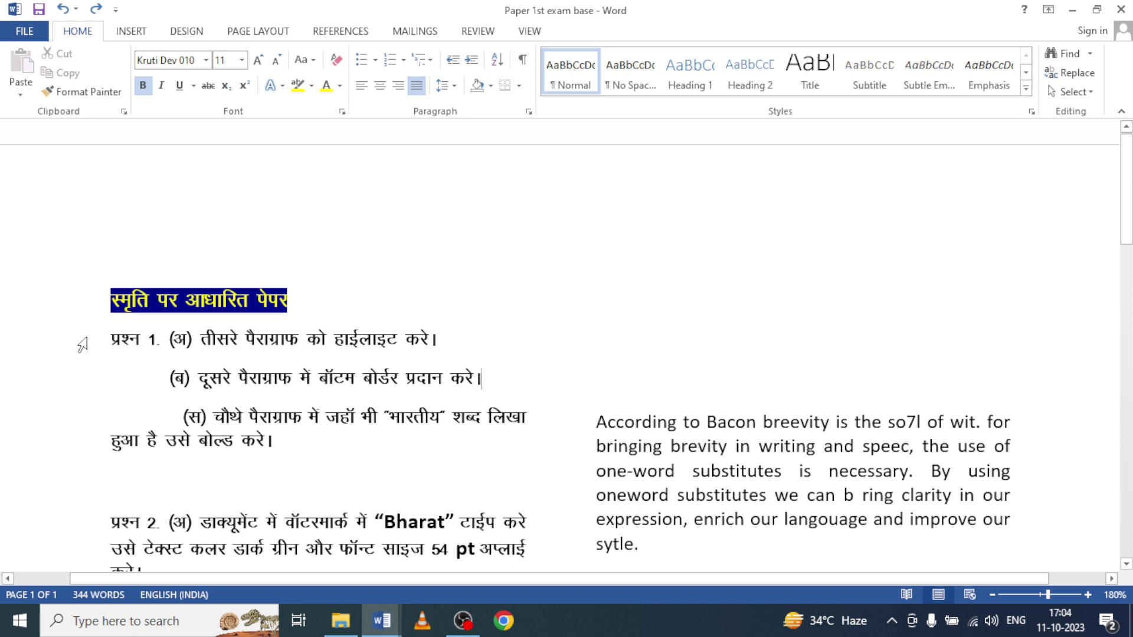
Highlight the question 1 (अ) line in yellow
left_click(70, 345)
left_click(298, 86)
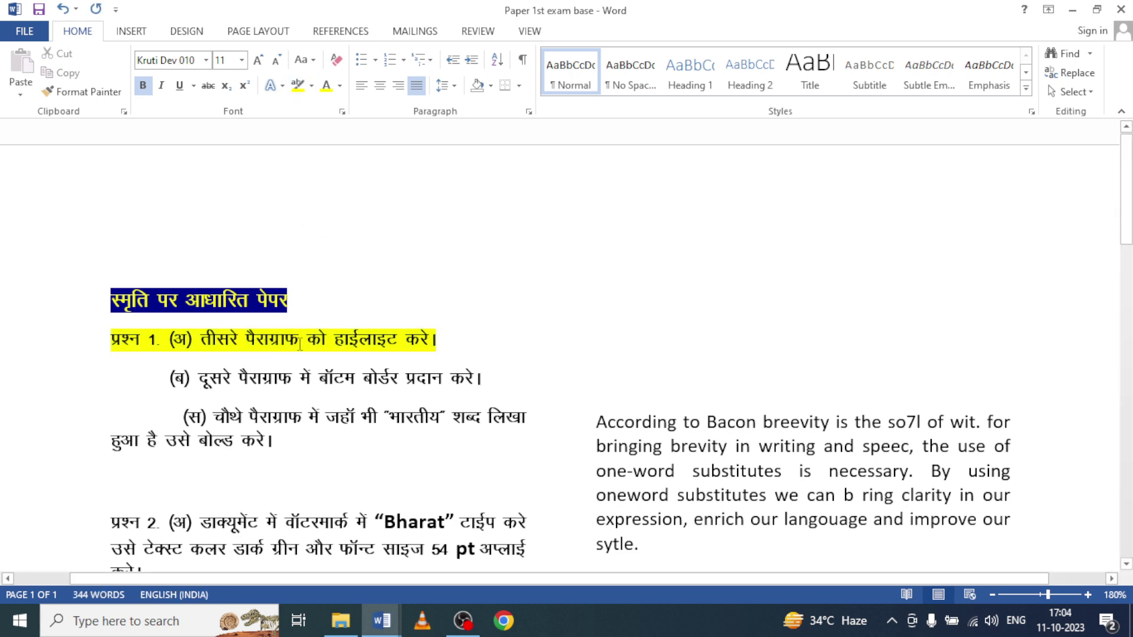
scroll(453, 363, "down", 1)
scroll(453, 363, "down", 1)
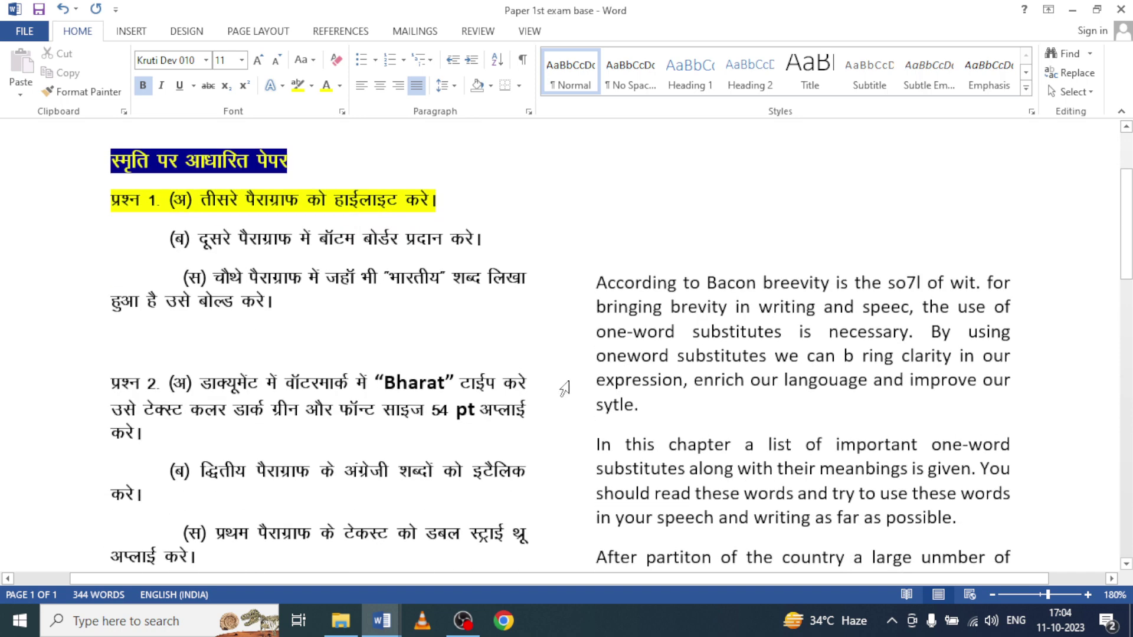
scroll(633, 339, "up", 2)
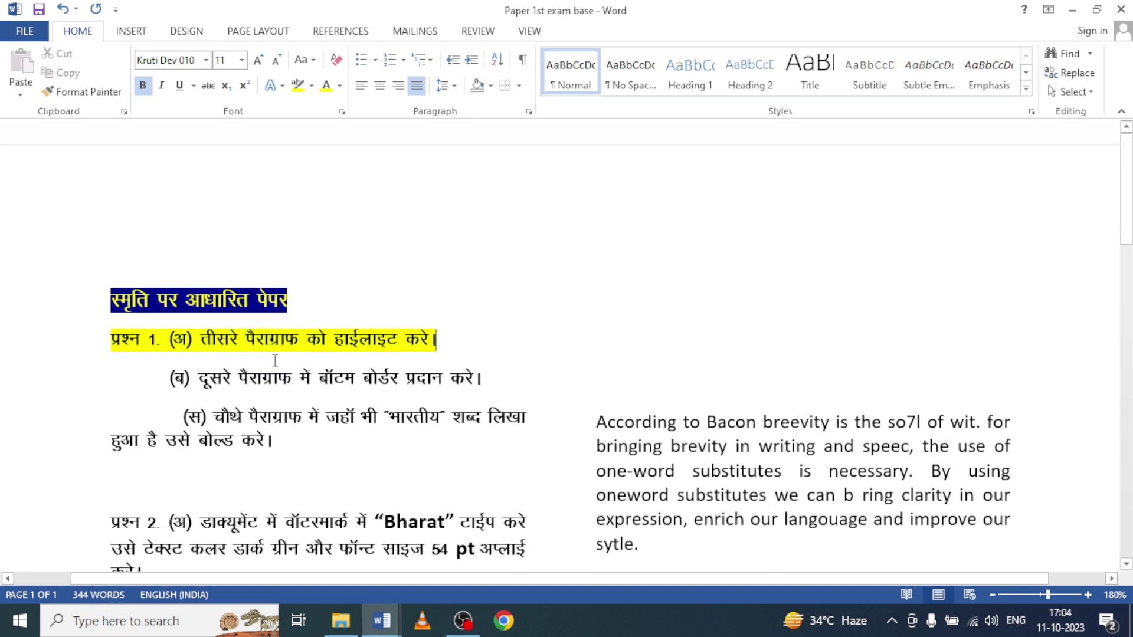
scroll(658, 474, "down", 4)
scroll(679, 469, "down", 2)
scroll(696, 464, "down", 3)
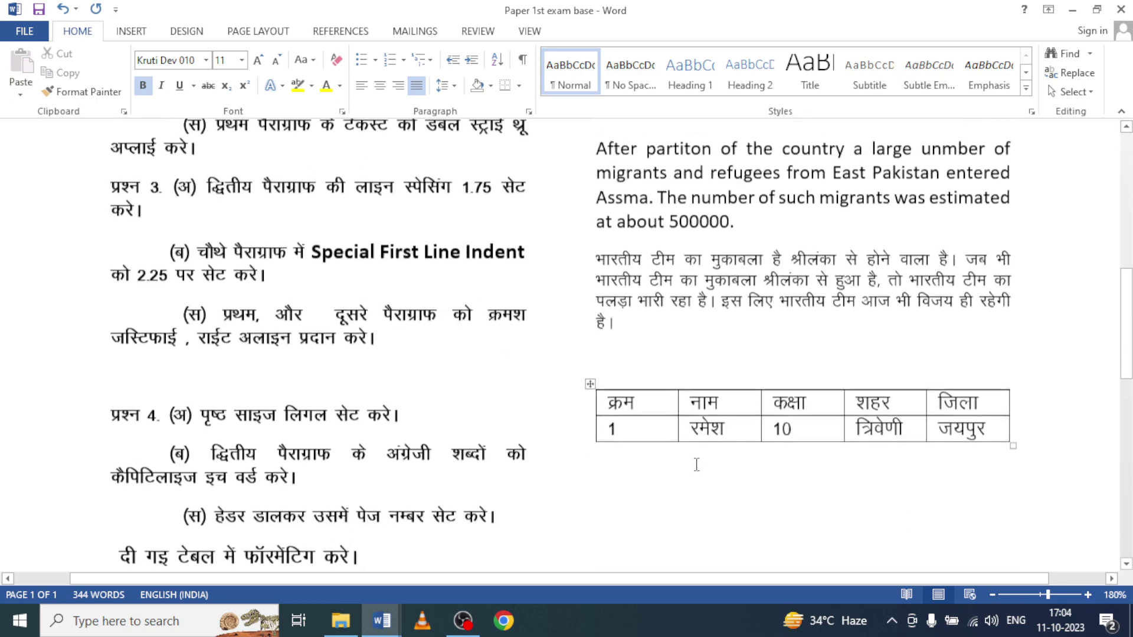
scroll(694, 456, "up", 3)
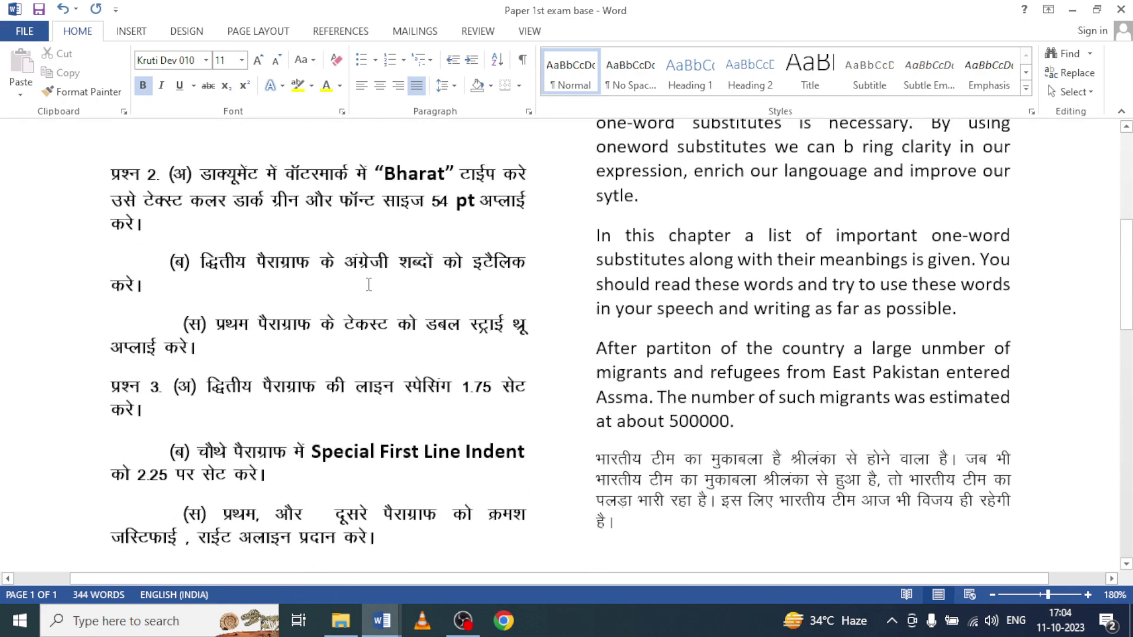
scroll(366, 283, "up", 5)
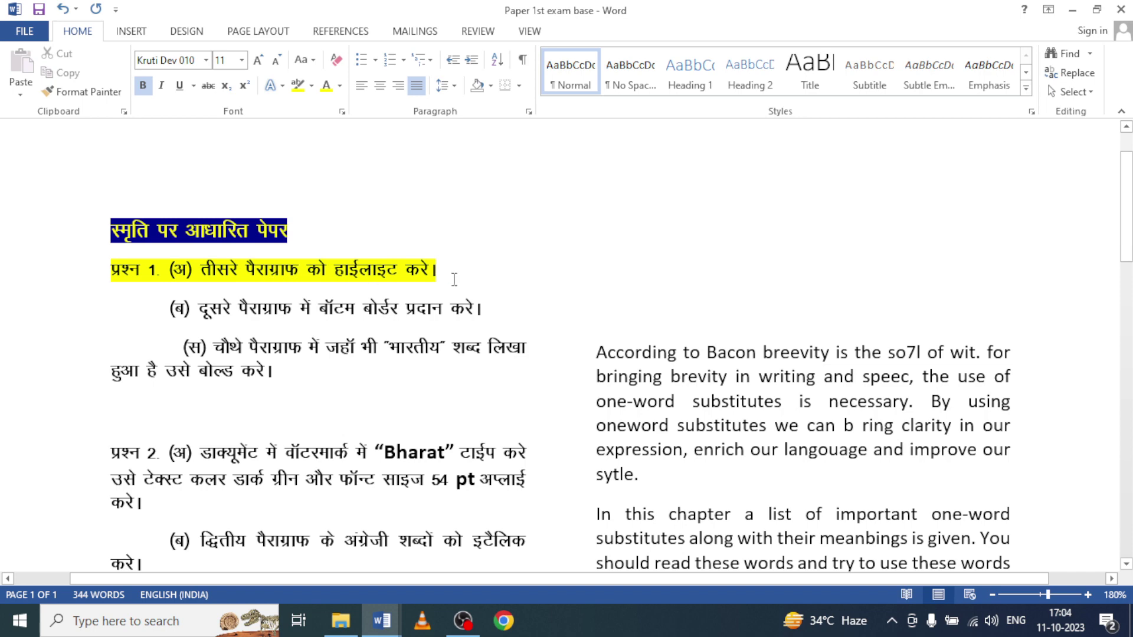
Highlight the whole 'After partiton' paragraph in yellow
scroll(590, 331, "down", 2)
scroll(620, 349, "down", 3)
triple_click(649, 369)
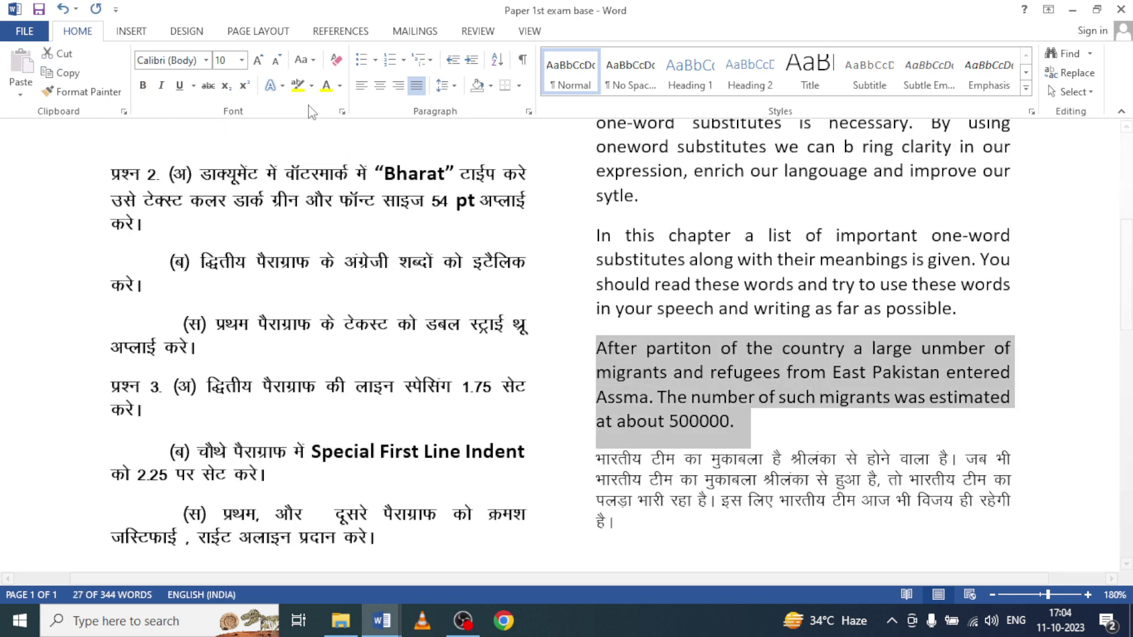
left_click(300, 85)
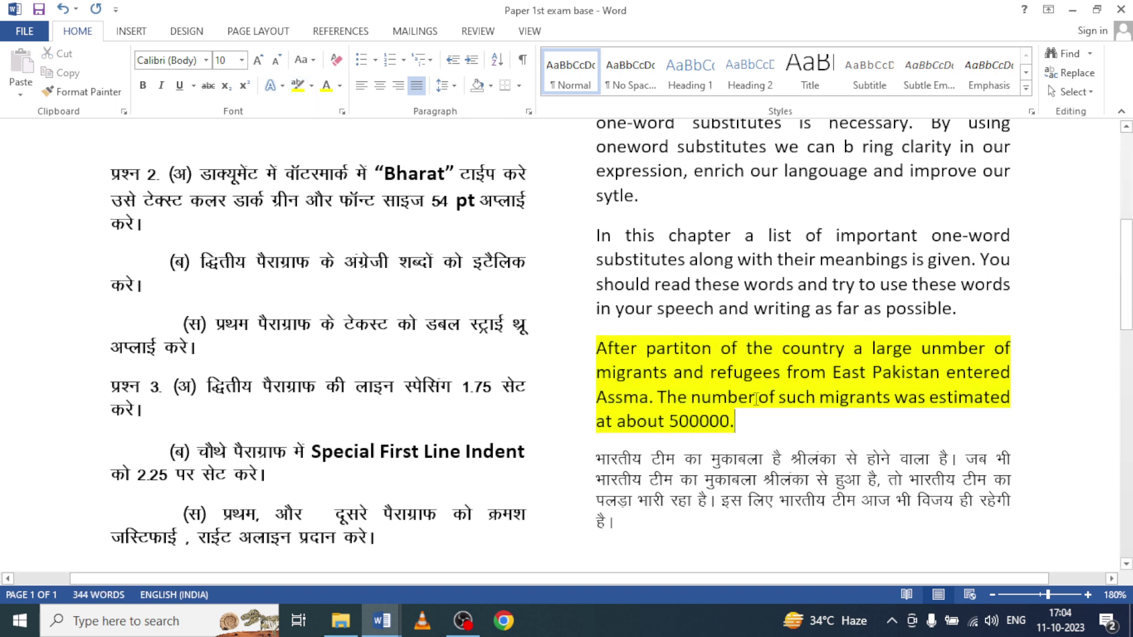
scroll(438, 191, "up", 5)
scroll(438, 190, "up", 1)
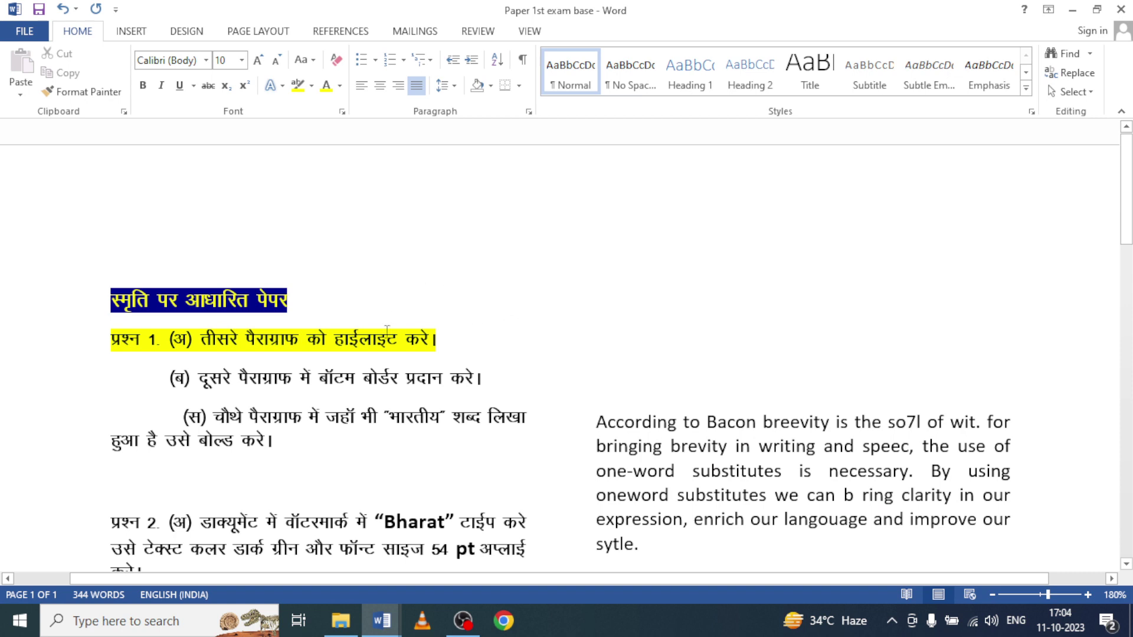
Move the yellow highlight from the question 1 (अ) line to the (ब) line
left_click(77, 351)
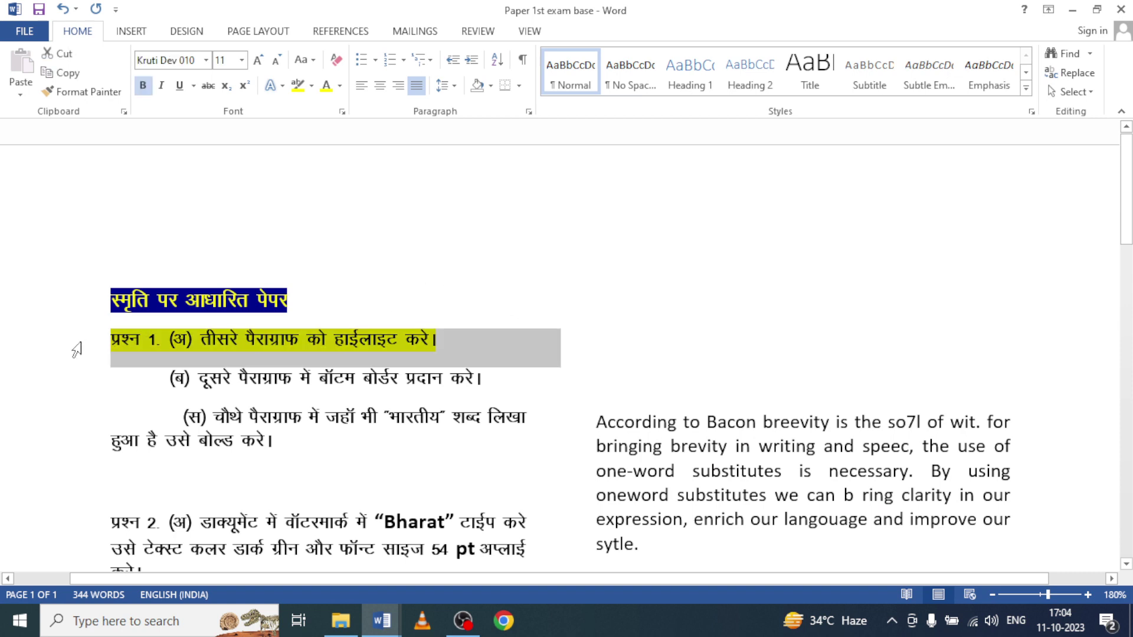
left_click(296, 89)
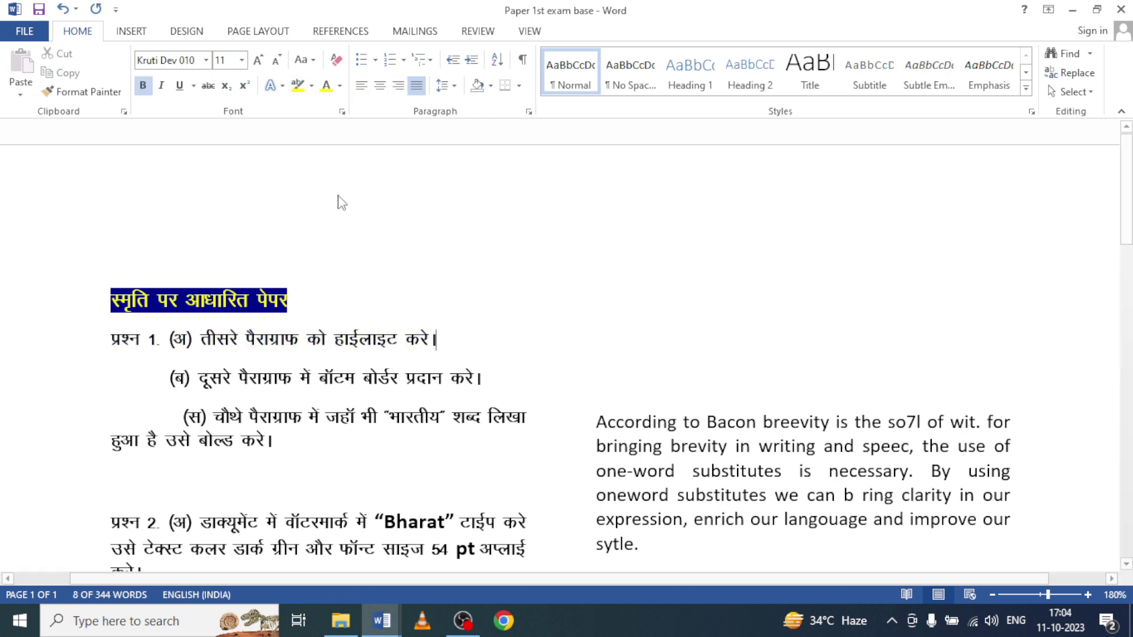
left_click(73, 387)
left_click(294, 90)
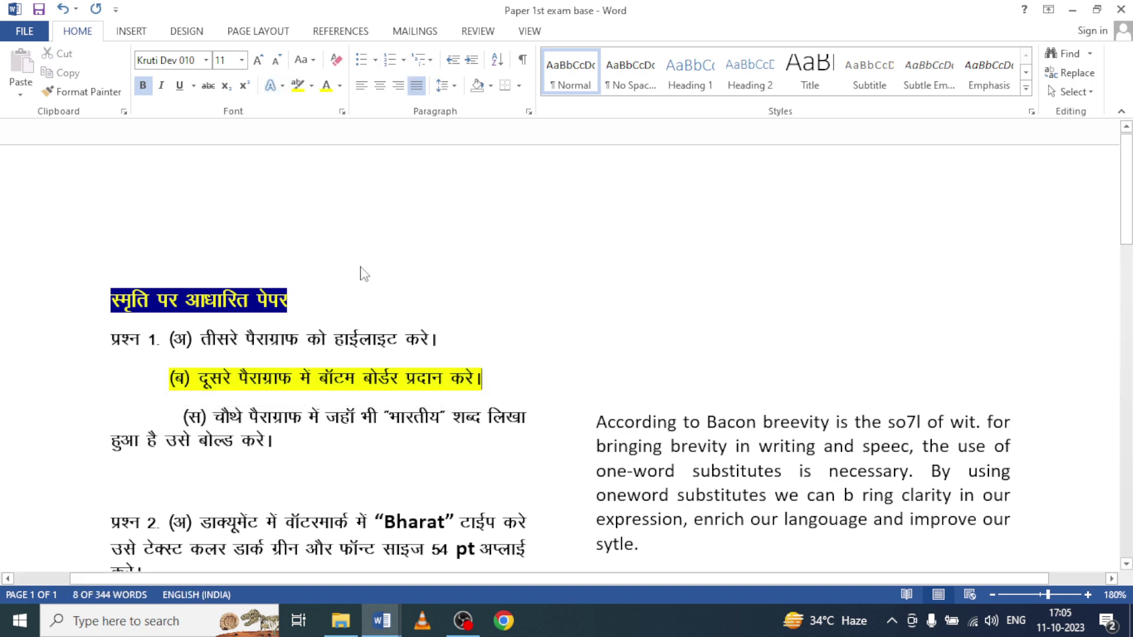
Add a bottom border under the 'In this chapter' paragraph
scroll(273, 257, "down", 2)
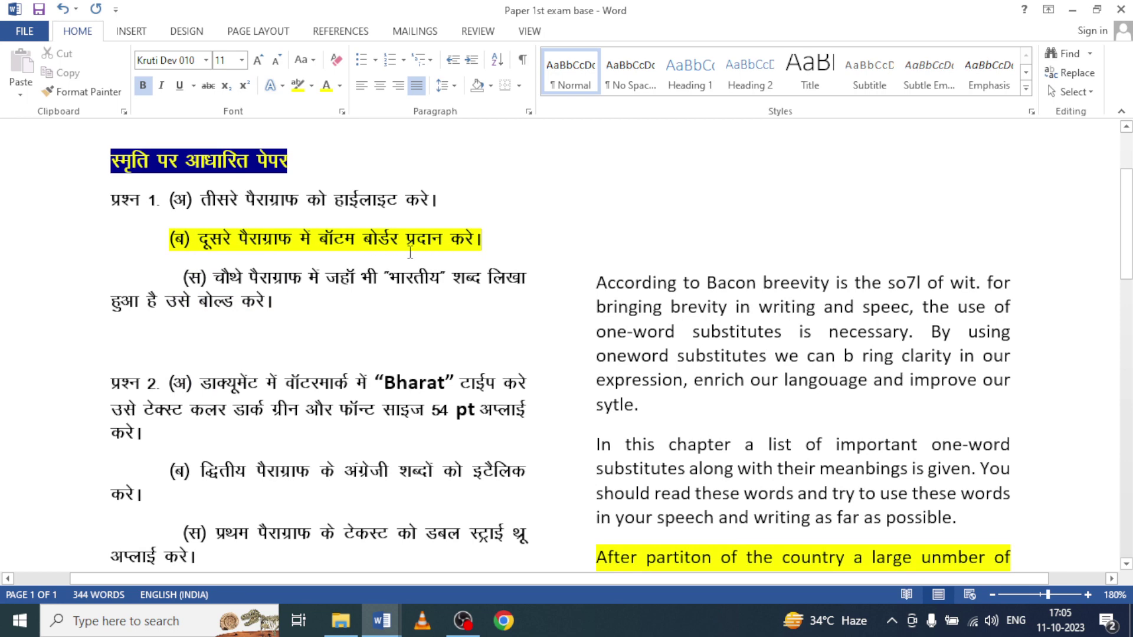
scroll(811, 435, "down", 1)
scroll(811, 436, "down", 2)
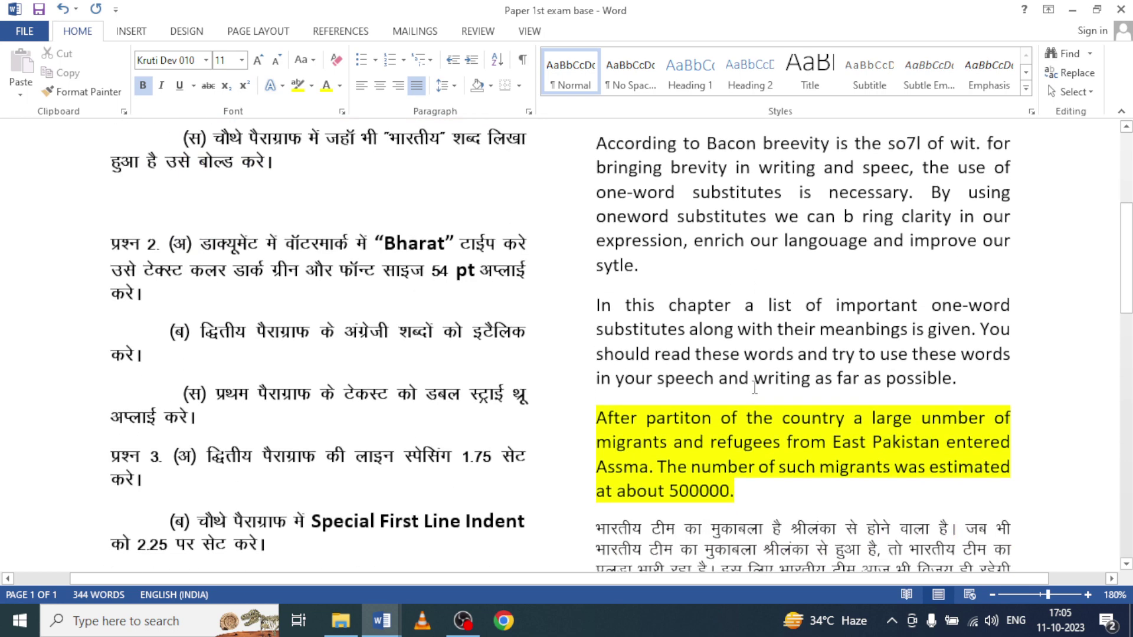
left_click(745, 371)
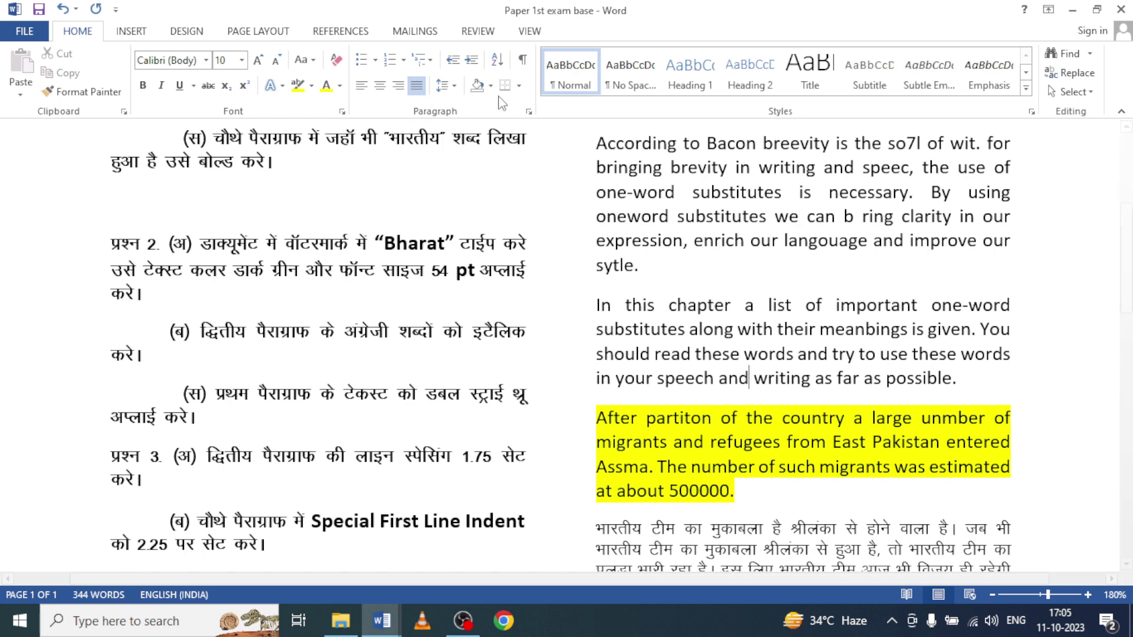
left_click(519, 87)
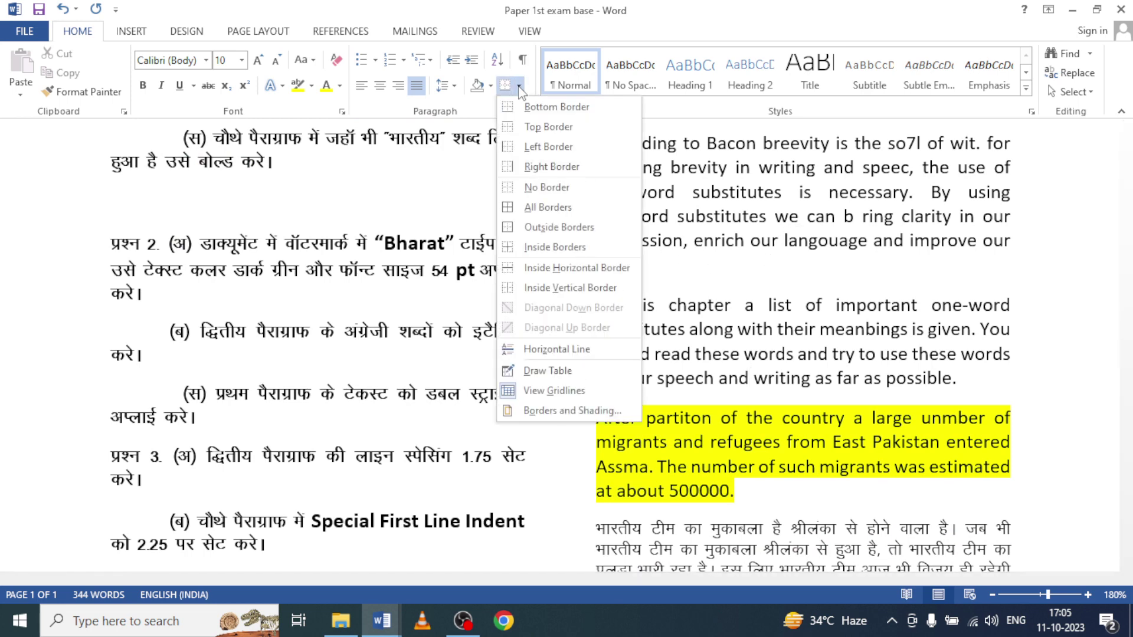
left_click(548, 107)
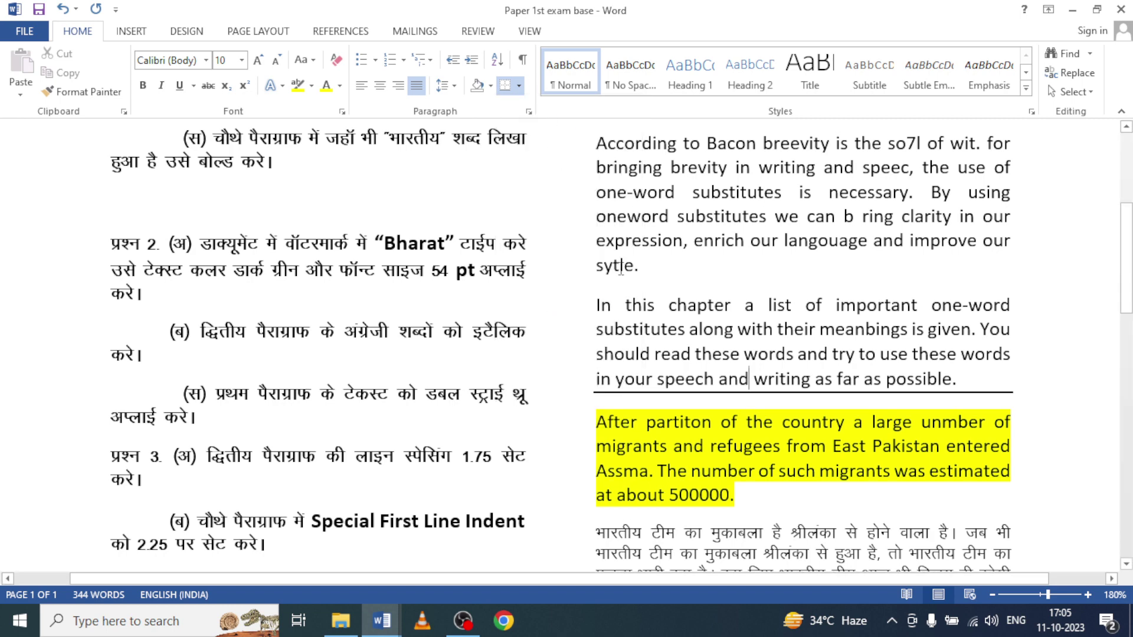
Try a top border on the yellow 'After partiton' paragraph, then undo it
scroll(769, 408, "down", 3)
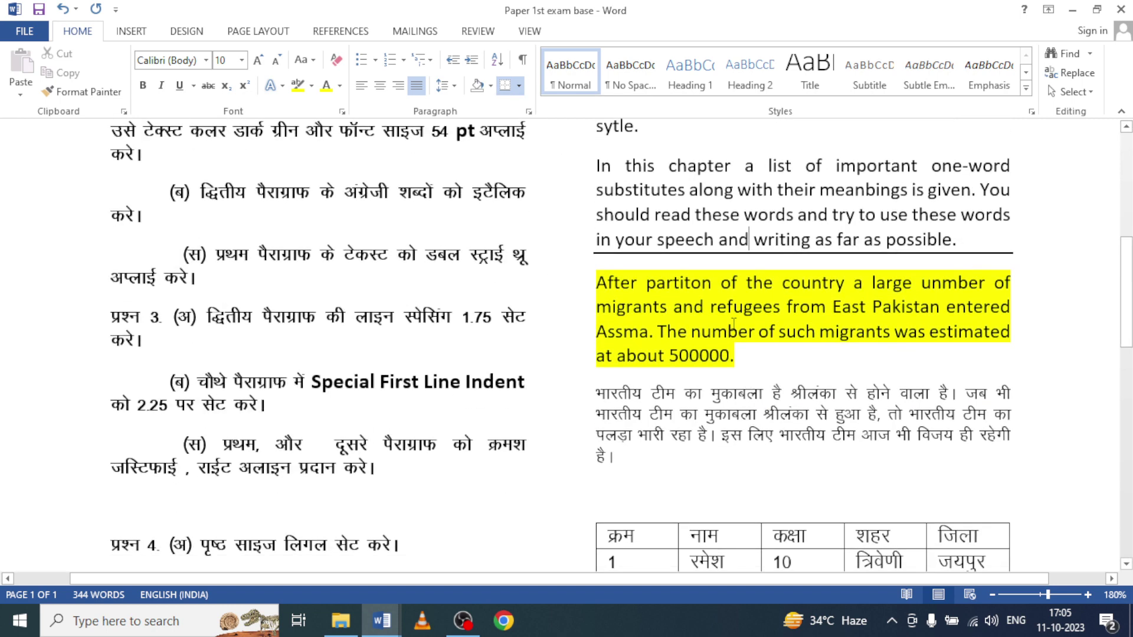
scroll(459, 303, "up", 2)
scroll(388, 283, "up", 2)
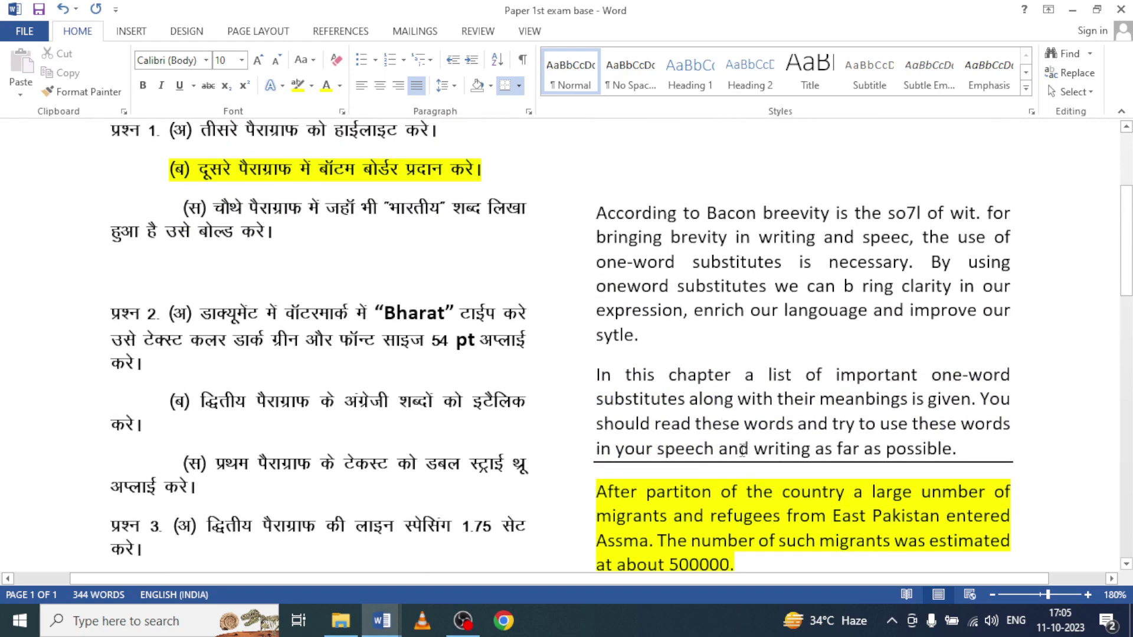
left_click(735, 508)
left_click(519, 85)
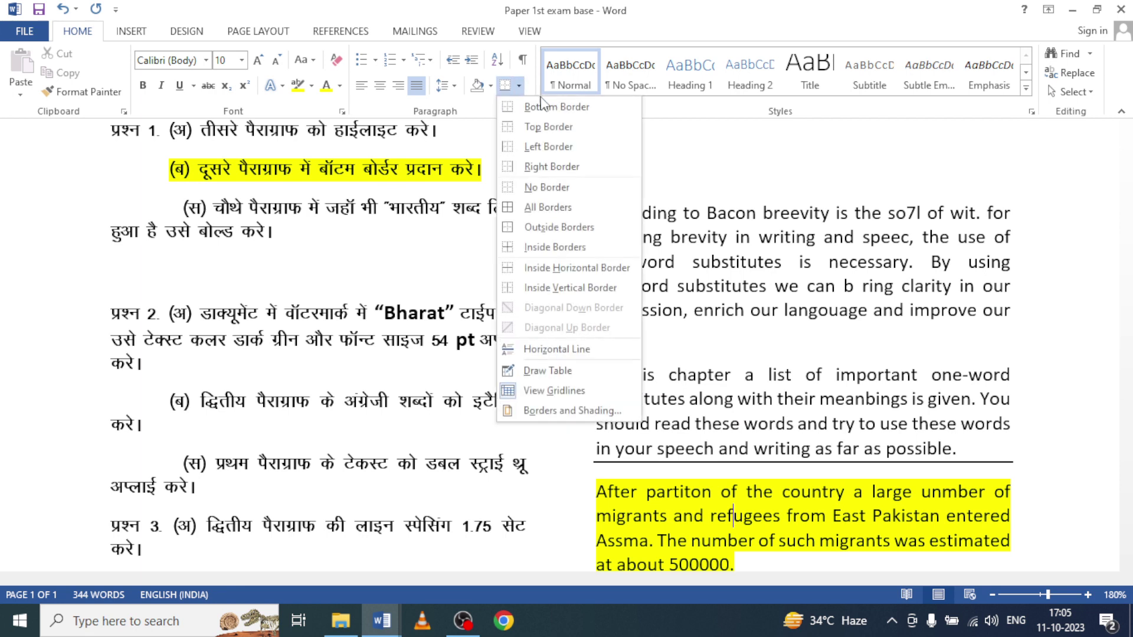
left_click(551, 134)
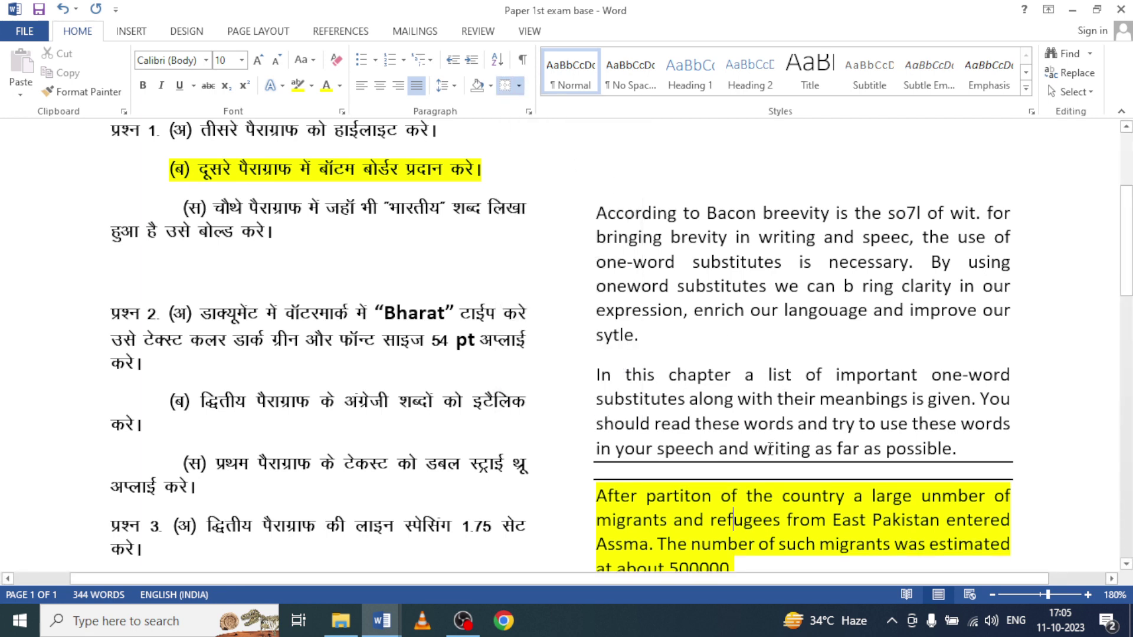
key("ctrl+z")
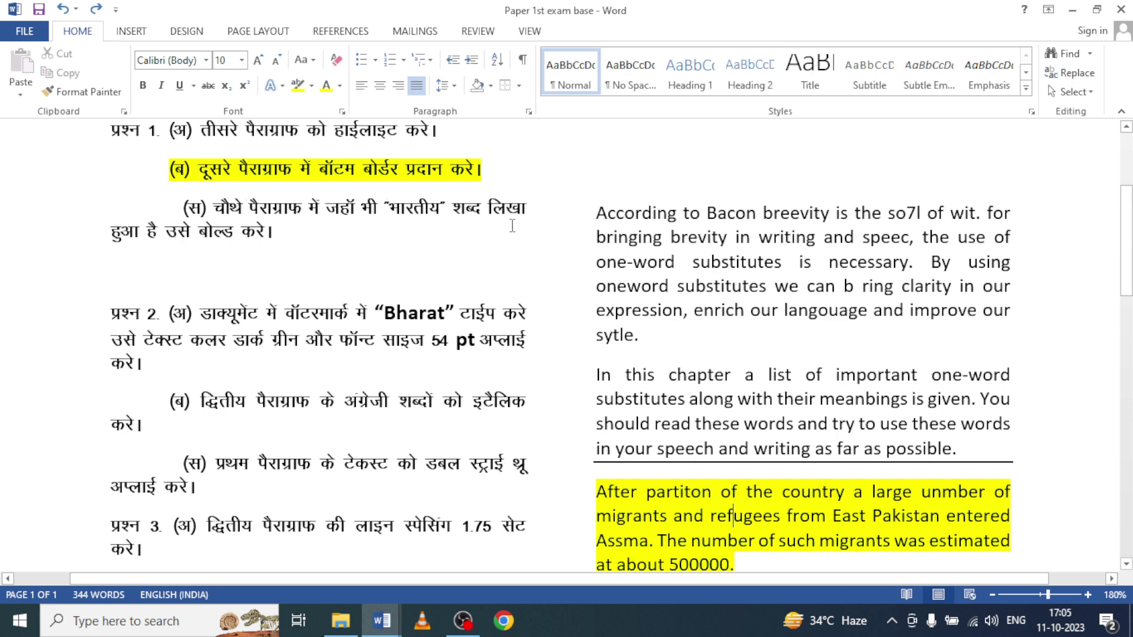
scroll(279, 240, "down", 5)
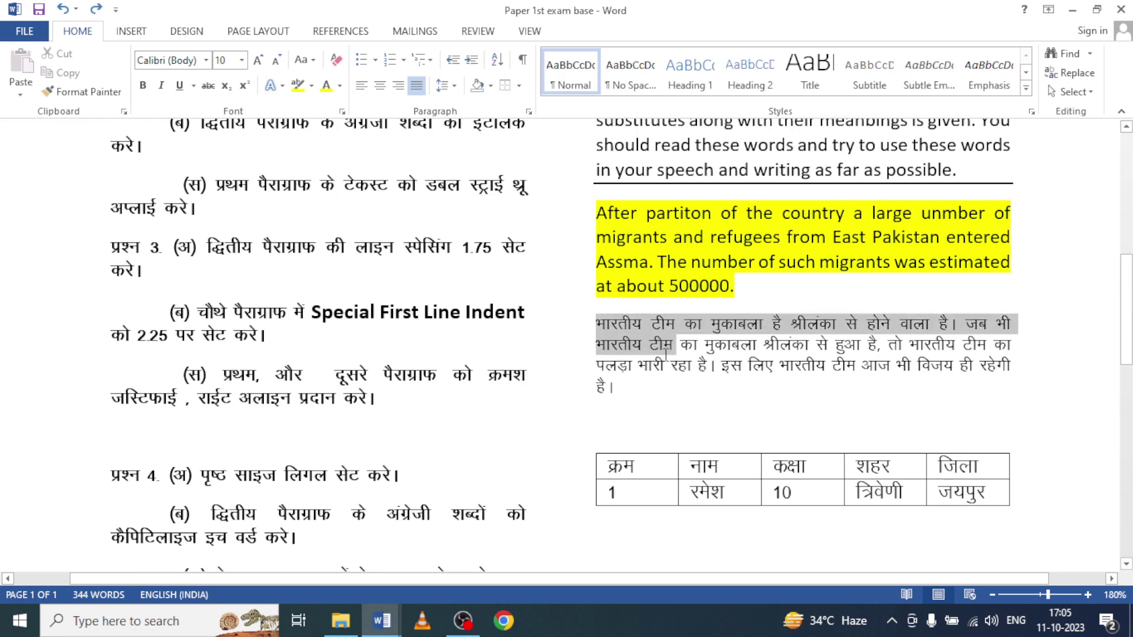
Move the yellow highlight from the question 1 (ब) line to the (स) line
left_click_drag(594, 327, 670, 397)
scroll(688, 290, "up", 5)
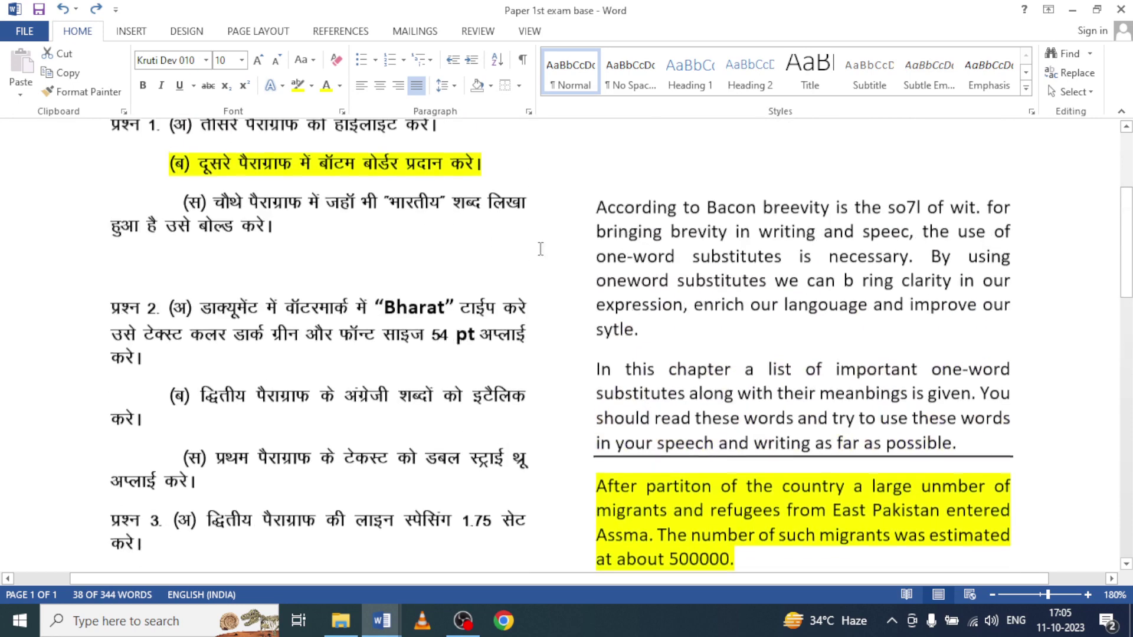
left_click(85, 179)
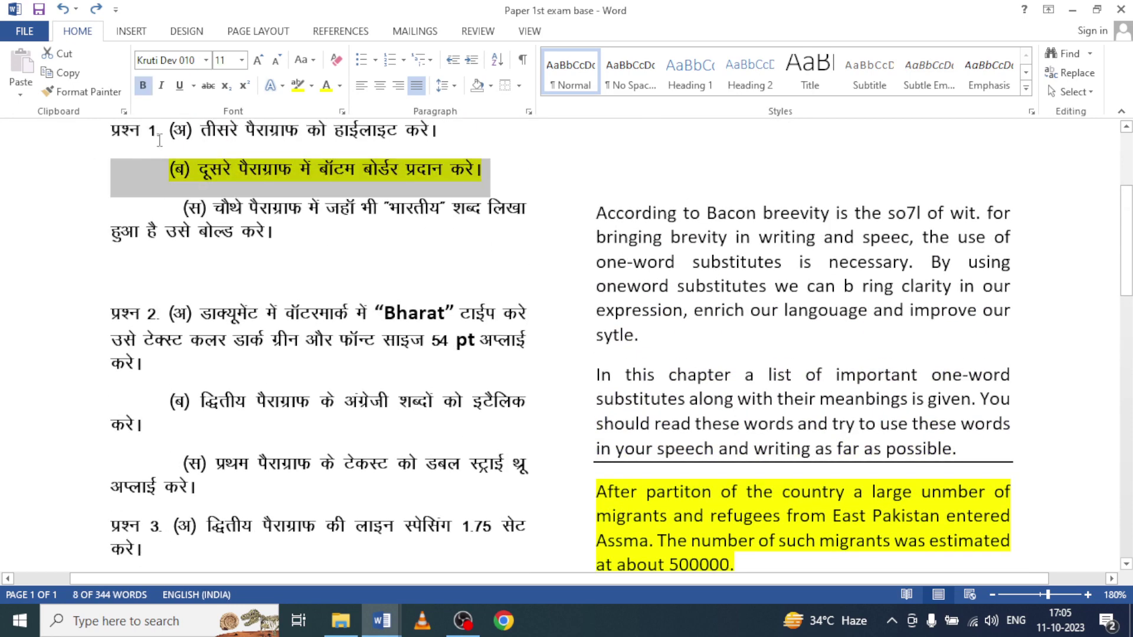
left_click(302, 89)
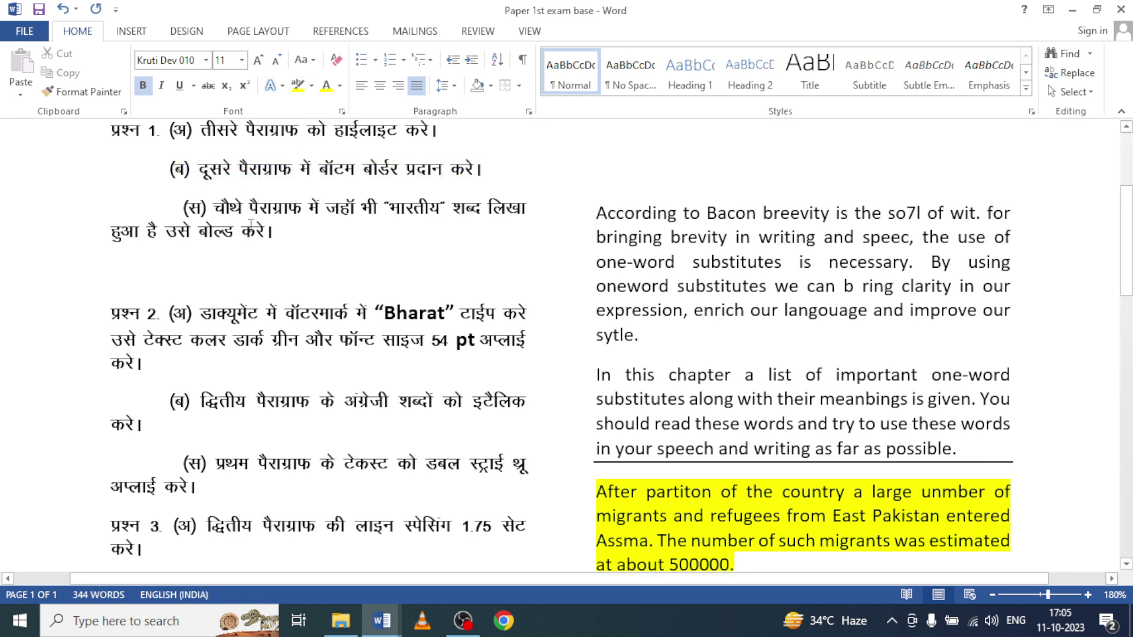
left_click_drag(202, 209, 273, 231)
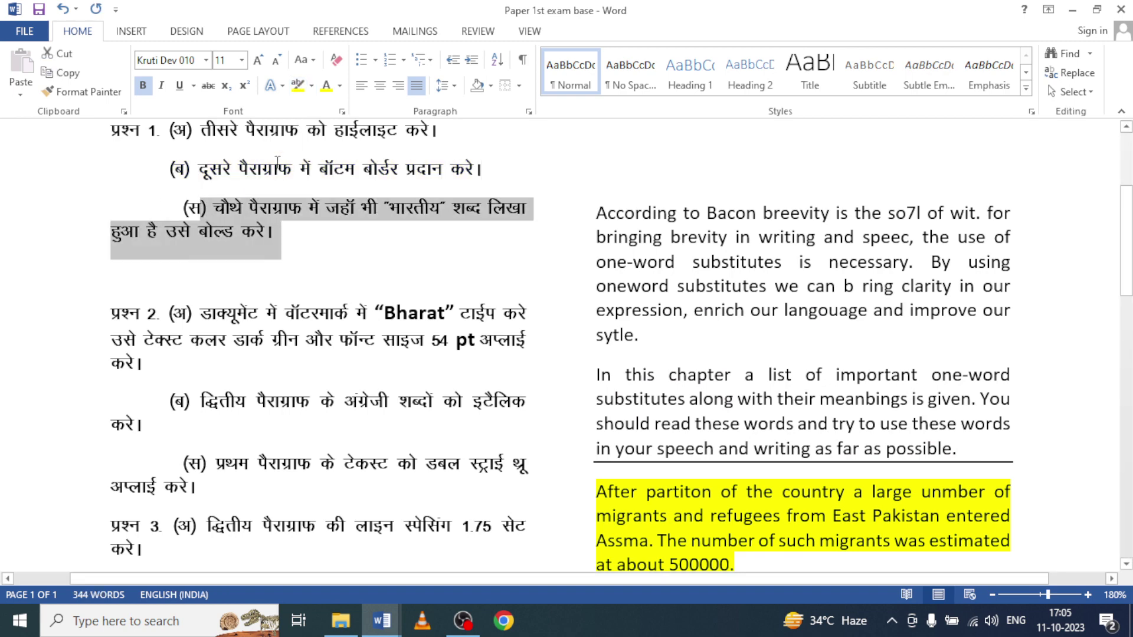
left_click(298, 86)
Select the whole Hindi paragraph and try searching for its text
scroll(642, 314, "down", 5)
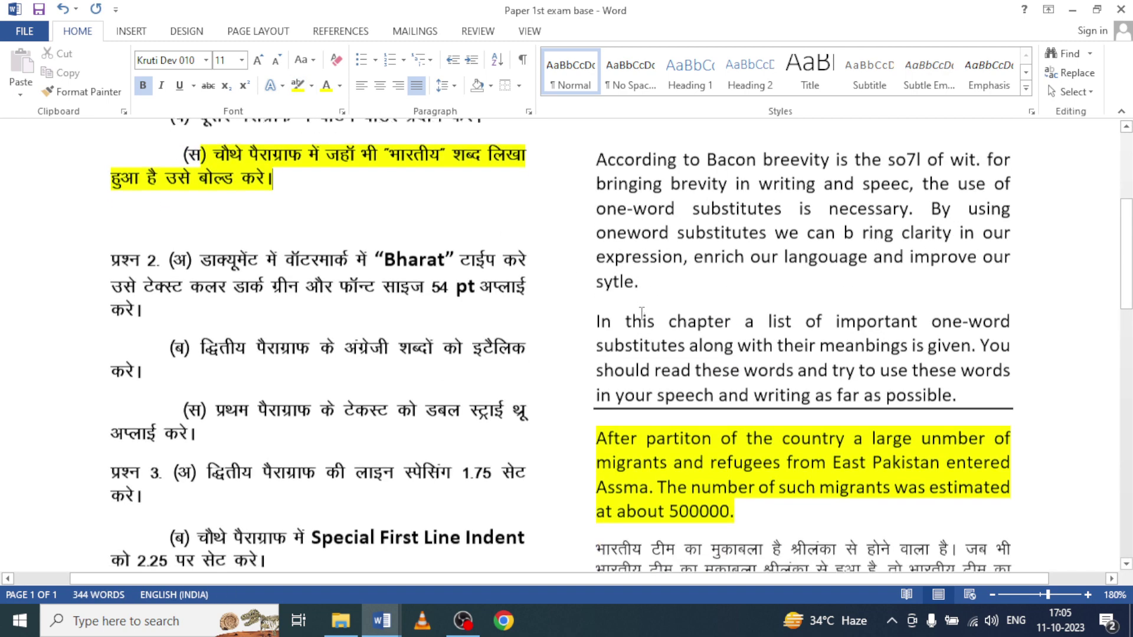
scroll(642, 314, "up", 5)
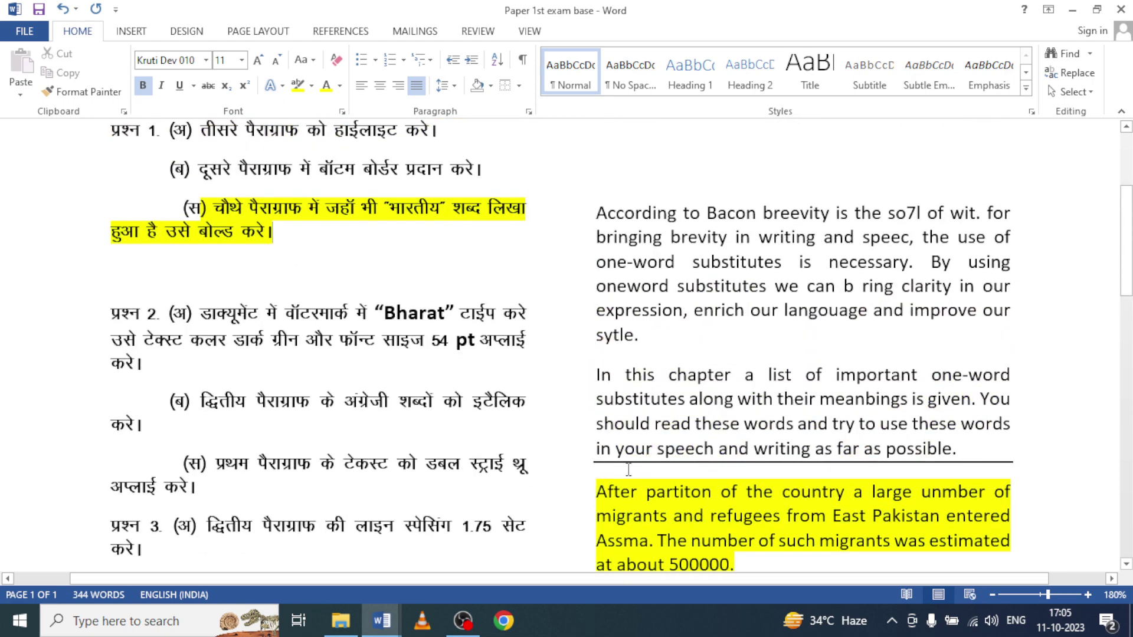
scroll(642, 315, "down", 3)
left_click_drag(592, 394, 650, 463)
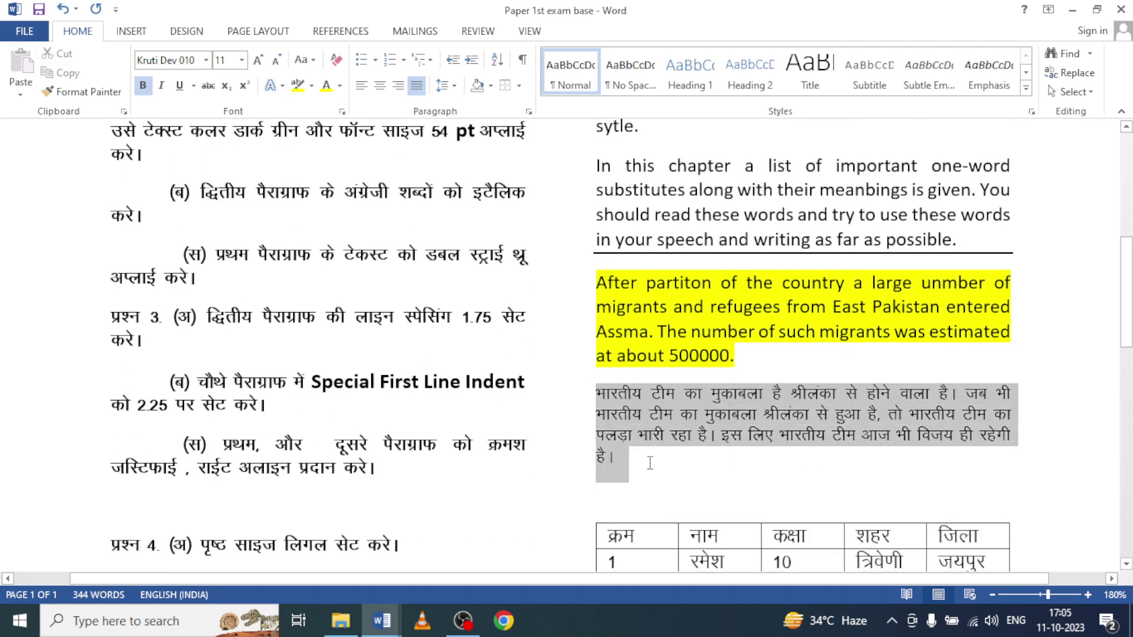
left_click(1058, 53)
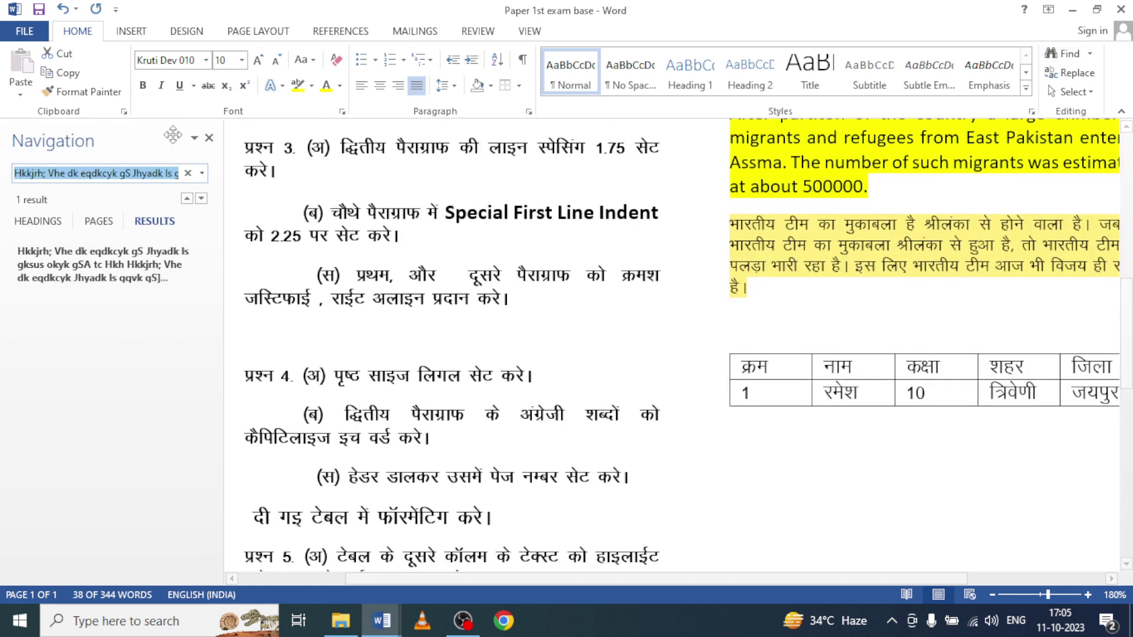
left_click(209, 138)
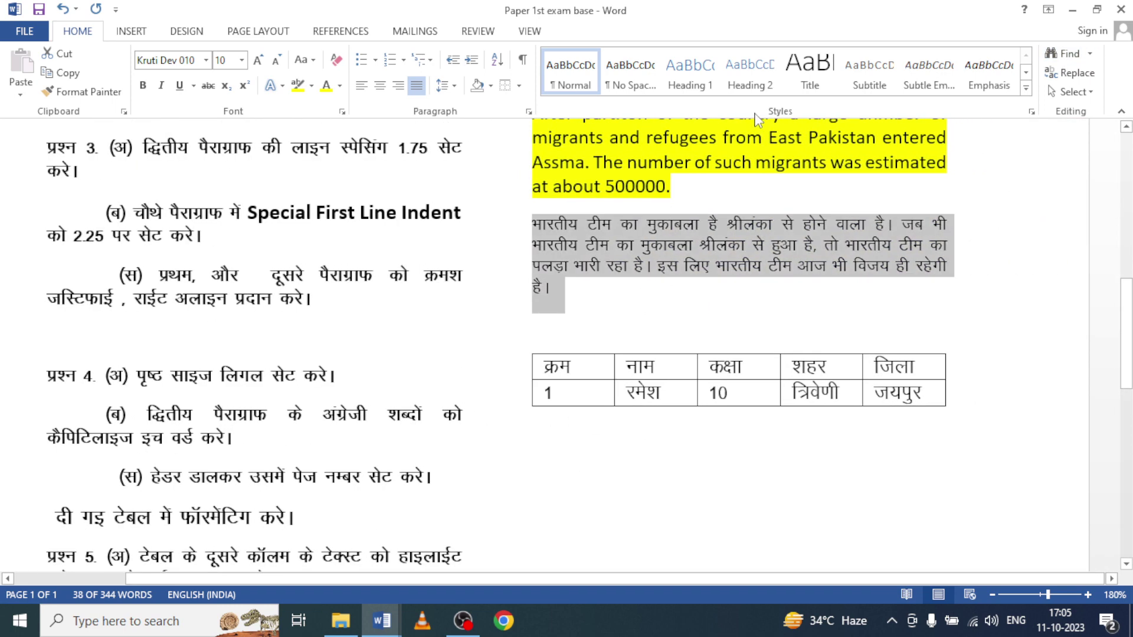
On the Find tab of Find and Replace, cut the search text back down
left_click(1071, 72)
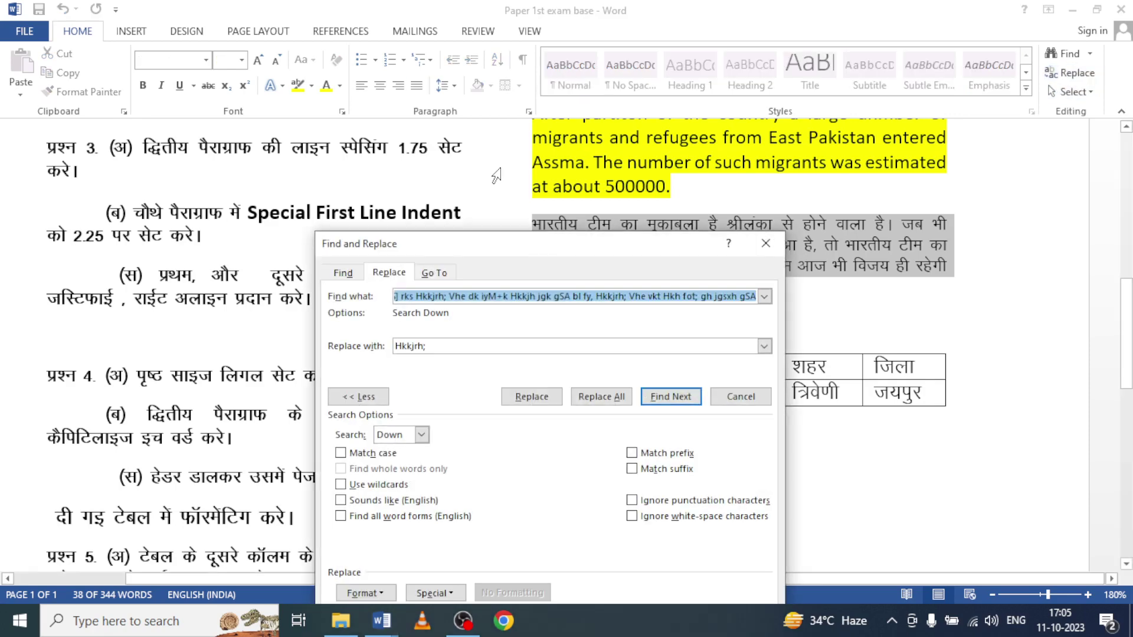
left_click(342, 272)
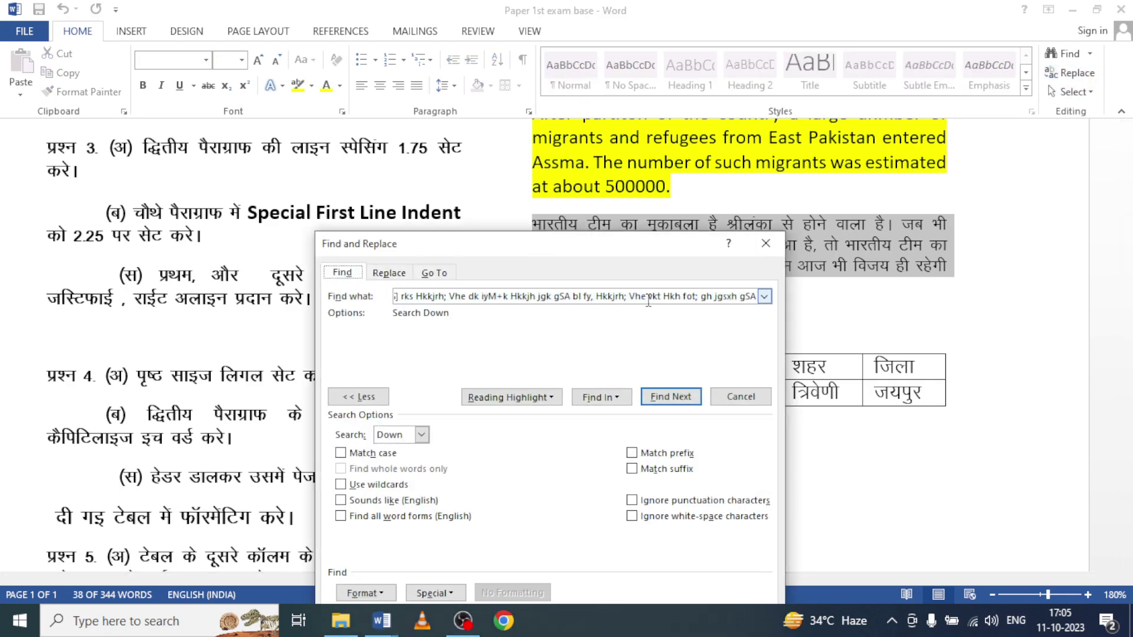
left_click(702, 298)
key("Delete")
key("Delete")
key("Delete")
key("Delete")
key("Delete")
key("Delete")
key("BackSpace")
key("BackSpace")
key("BackSpace")
key("BackSpace")
key("BackSpace")
key("BackSpace")
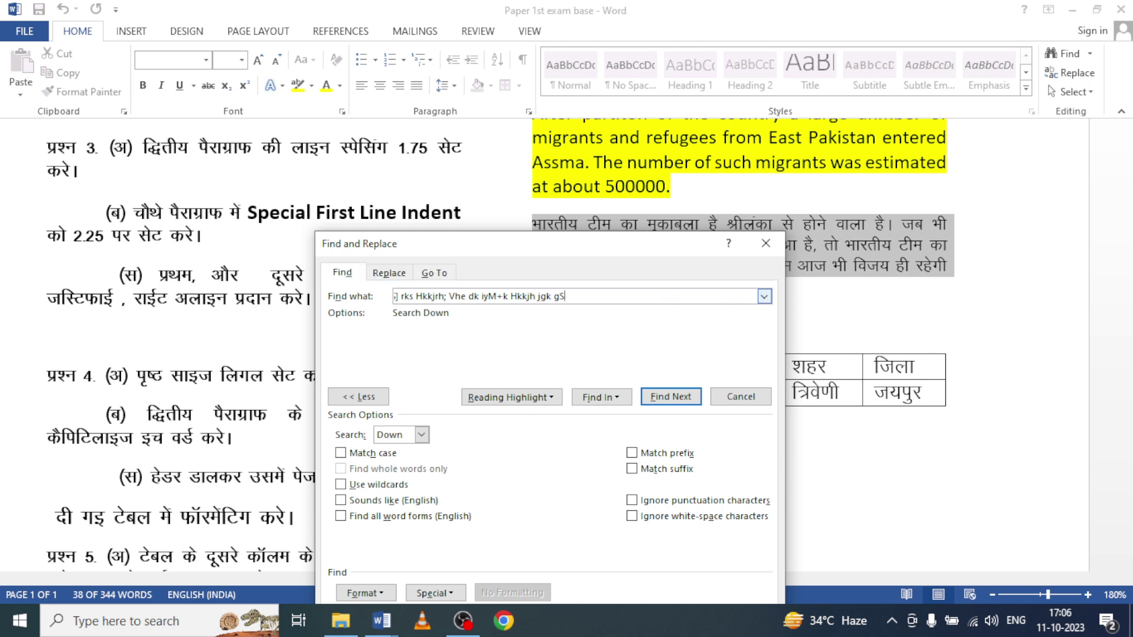
key("BackSpace")
key("BackSpace")
key("BackSpace")
key("BackSpace")
key("BackSpace")
key("BackSpace")
key("BackSpace")
key("BackSpace")
key("BackSpace")
key("ctrl+v")
key("BackSpace")
key("BackSpace")
key("BackSpace")
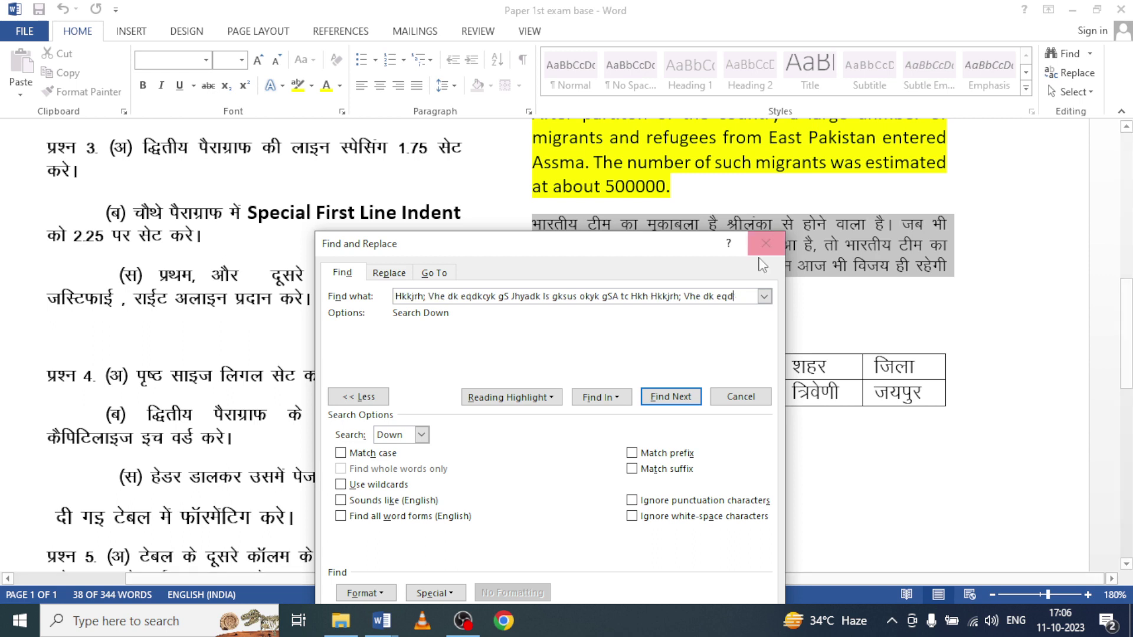
key("BackSpace")
key("BackSpace")
key("BackSpace")
key("BackSpace")
key("BackSpace")
key("BackSpace")
key("BackSpace")
key("BackSpace")
key("BackSpace")
key("BackSpace")
key("BackSpace")
key("BackSpace")
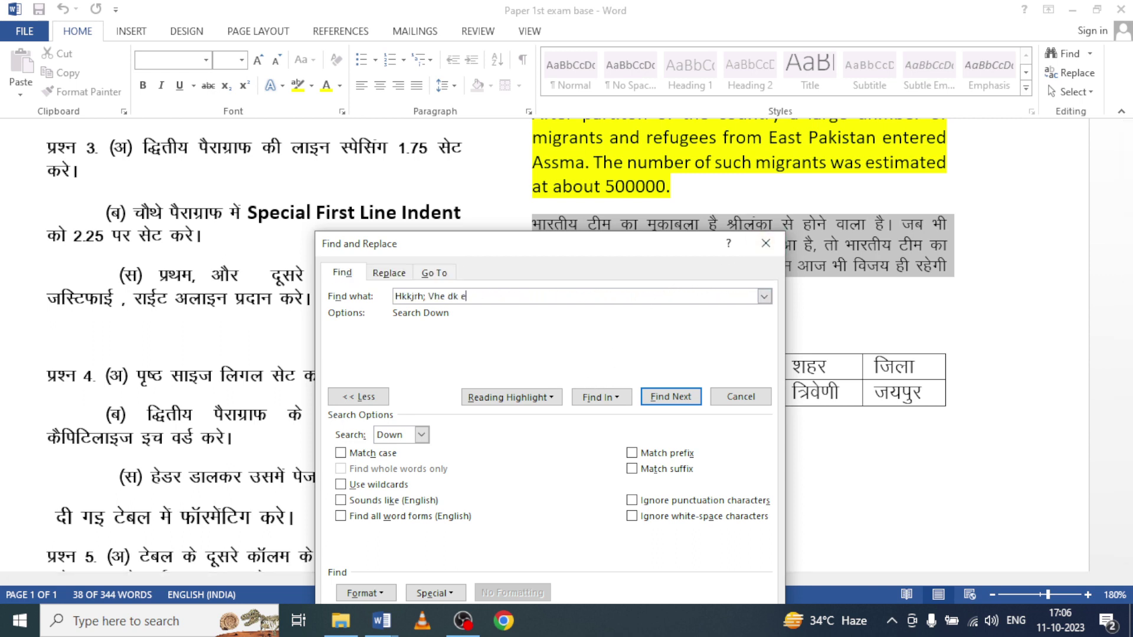
key("BackSpace")
key("BackSpace")
key("BackSpace")
key("BackSpace")
key("BackSpace")
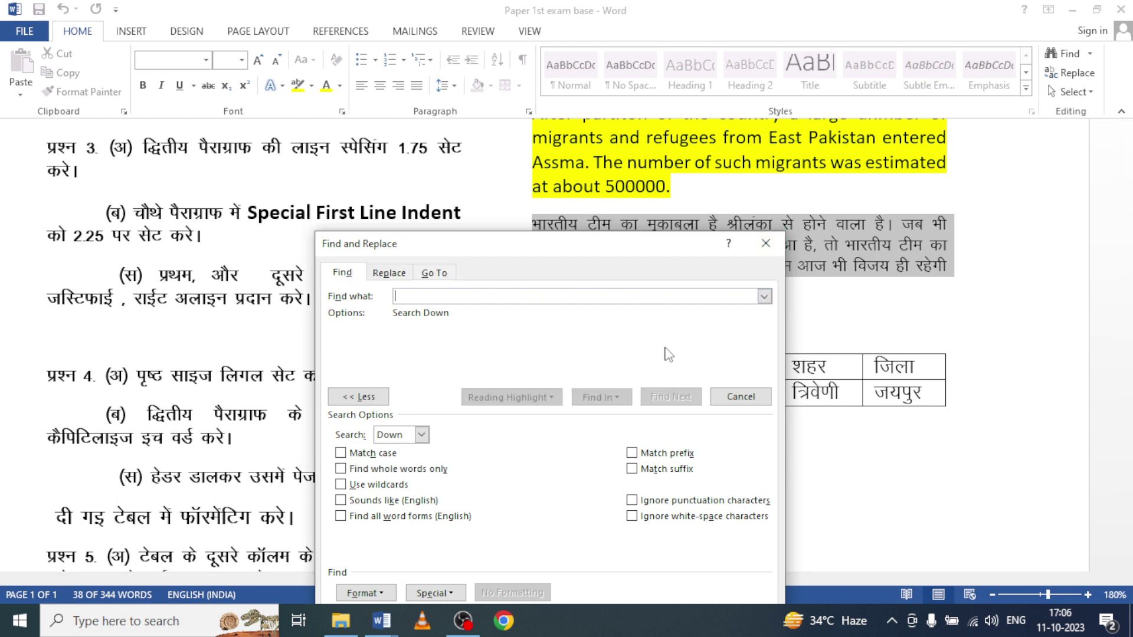
Find every भारतीय, typed as Kruti Dev 'H;', within the selected Hindi paragraph
left_click(208, 60)
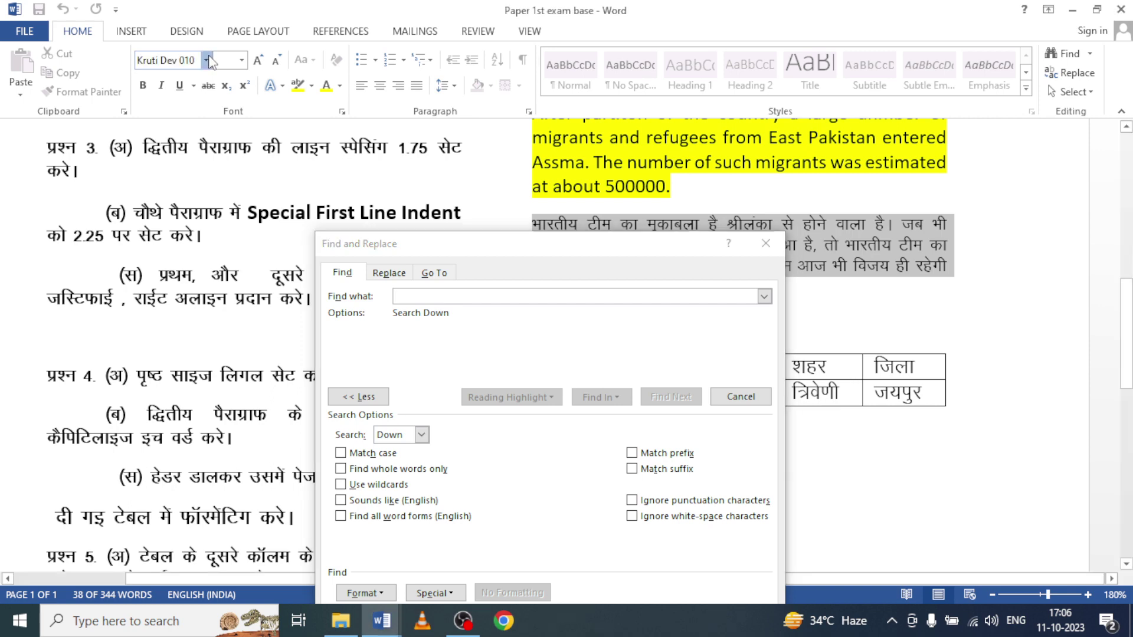
left_click(207, 59)
left_click(210, 162)
left_click(437, 295)
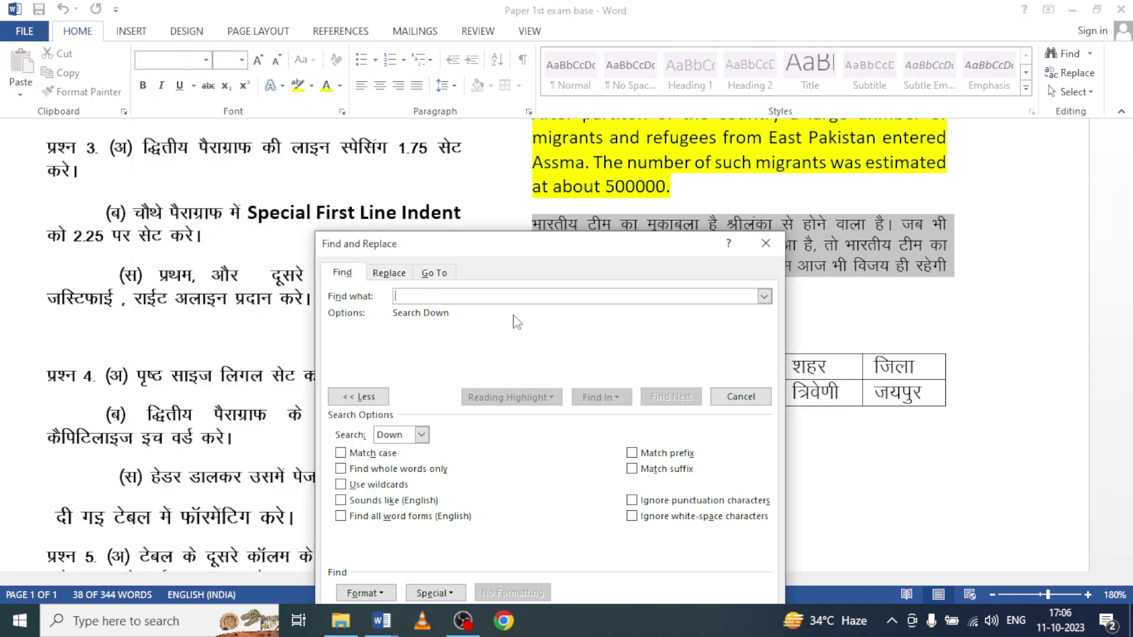
type("Hkkj")
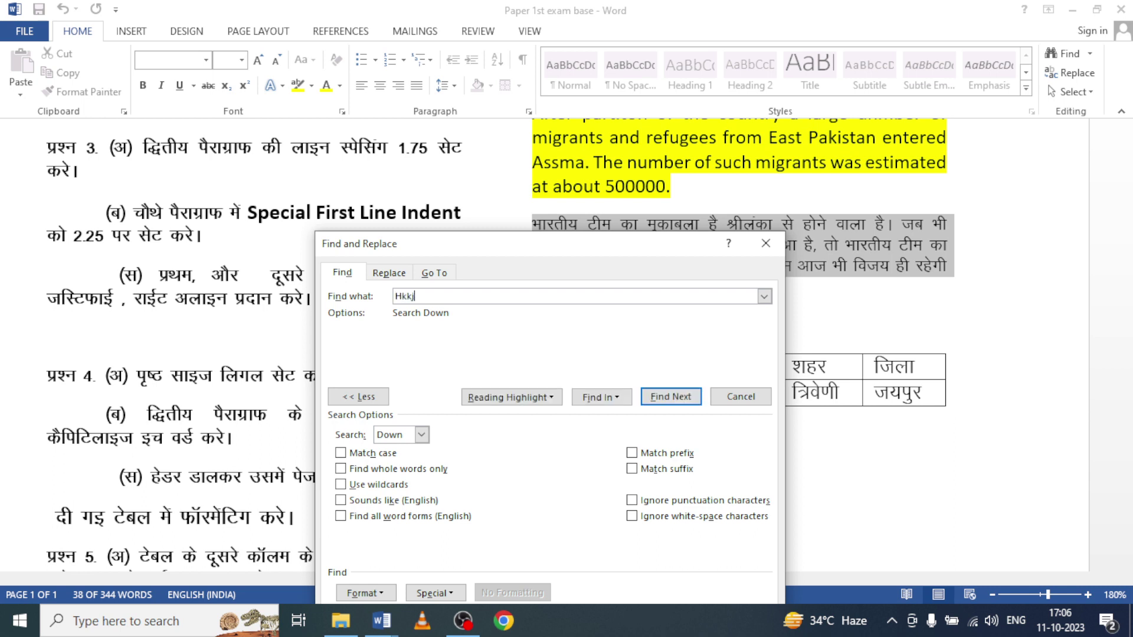
type("rh;")
left_click(621, 399)
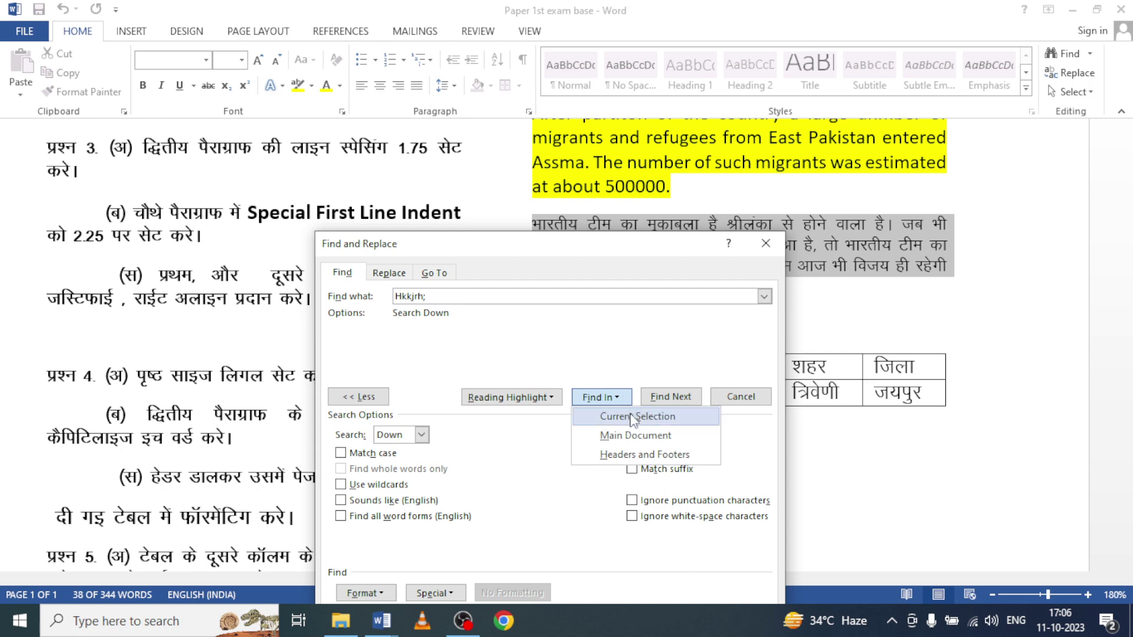
left_click(635, 417)
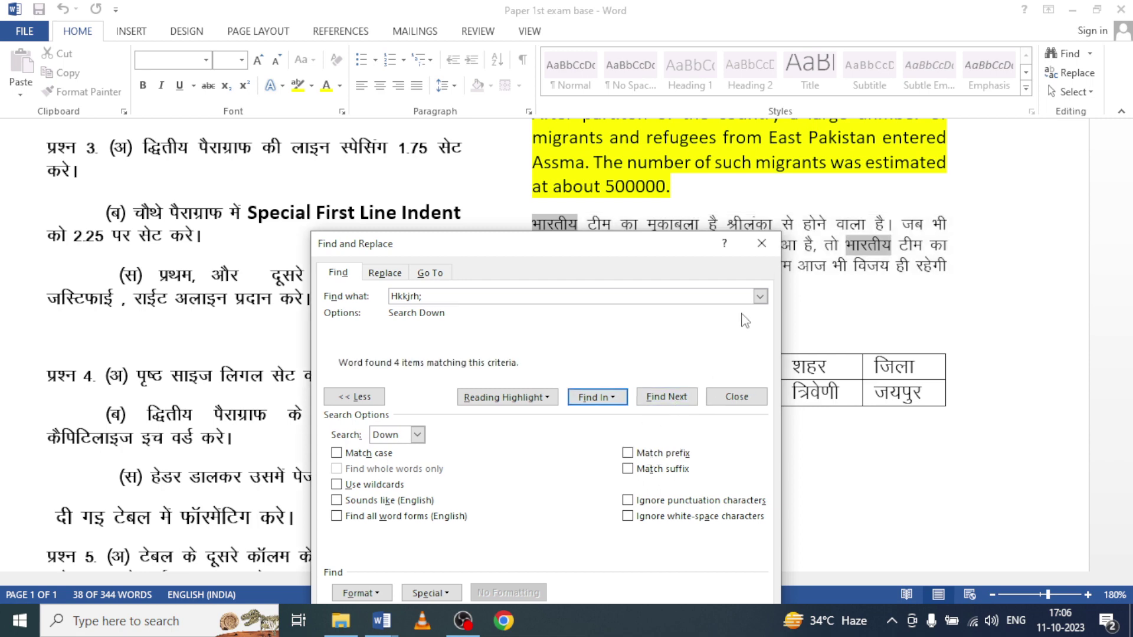
left_click(762, 244)
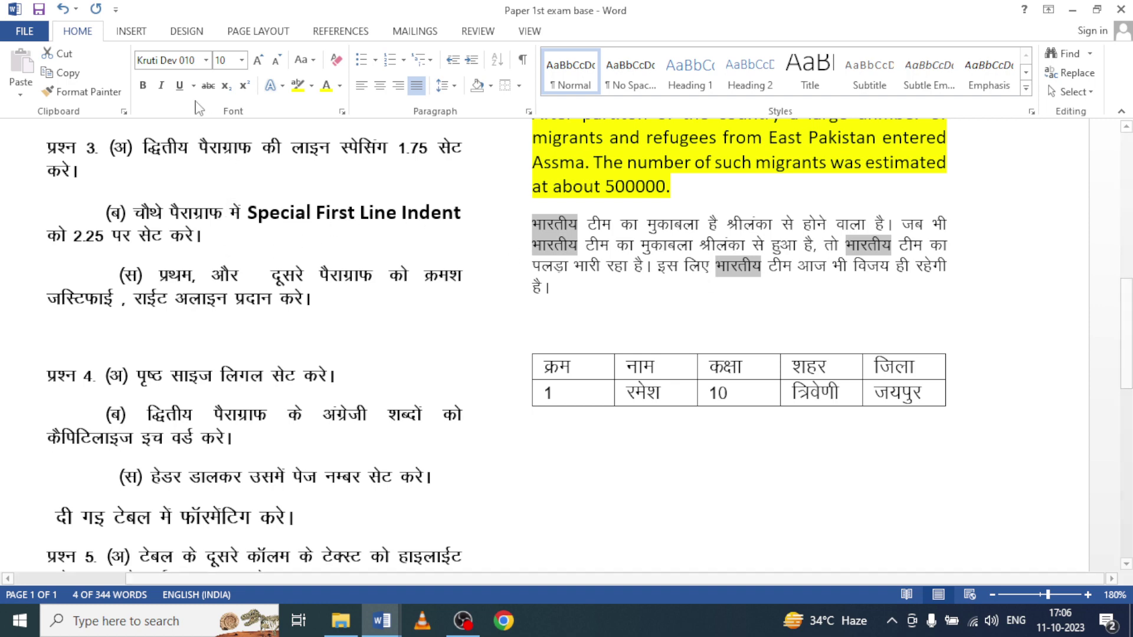
Make all the found भारतीय words bold
left_click(143, 86)
scroll(498, 324, "up", 3)
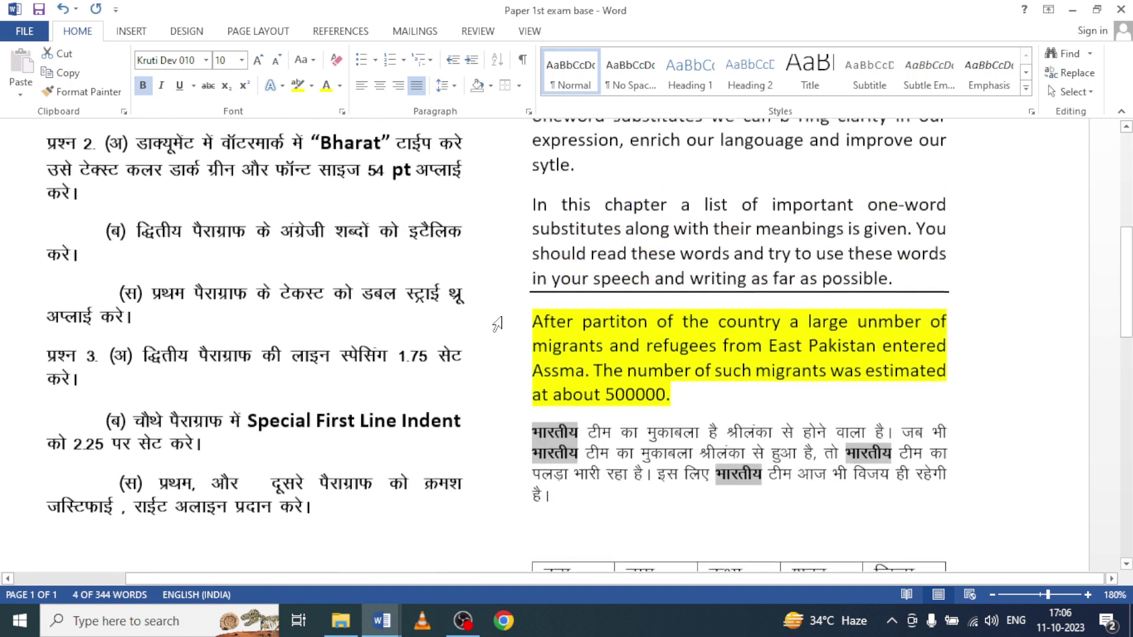
scroll(497, 324, "up", 2)
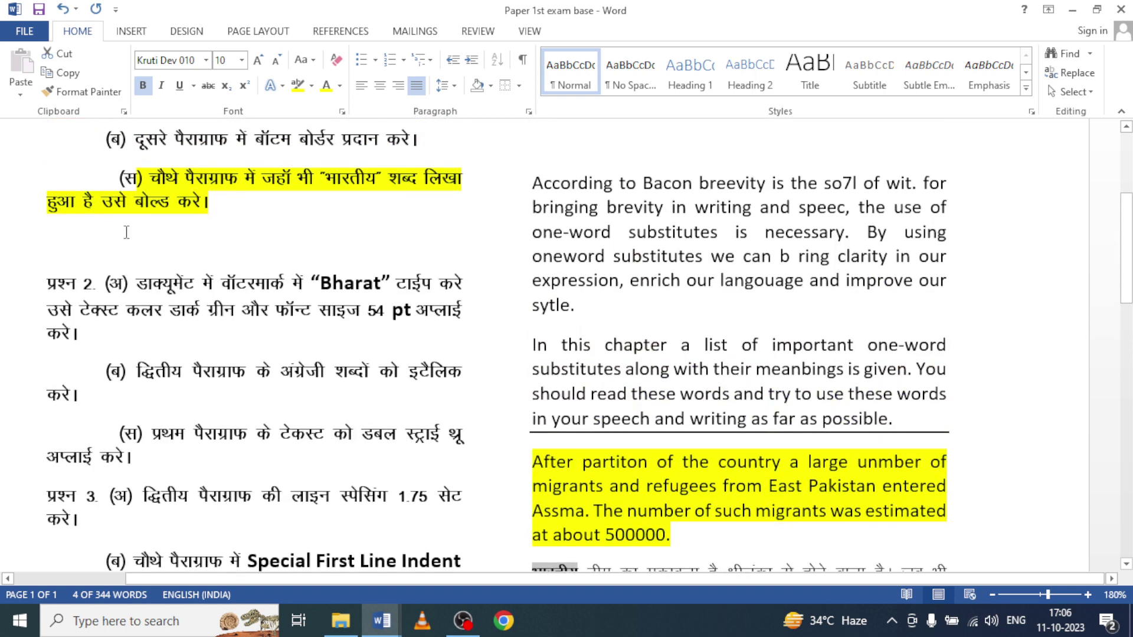
Remove the yellow highlight from question (स) and select question 2 (अ)
left_click_drag(137, 177, 208, 223)
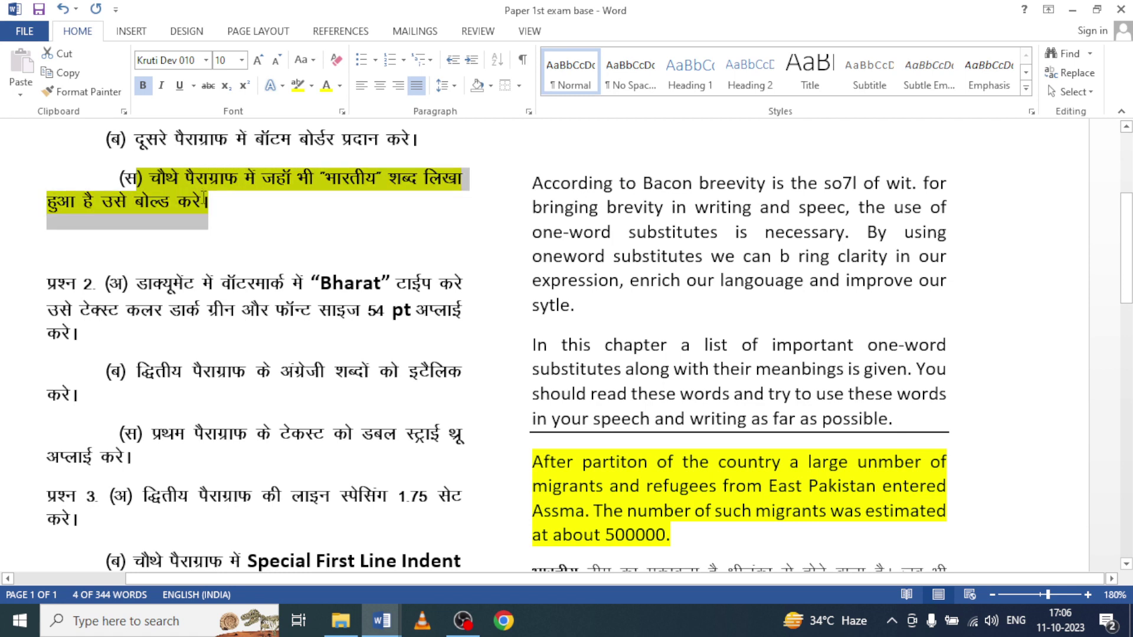
left_click(207, 202)
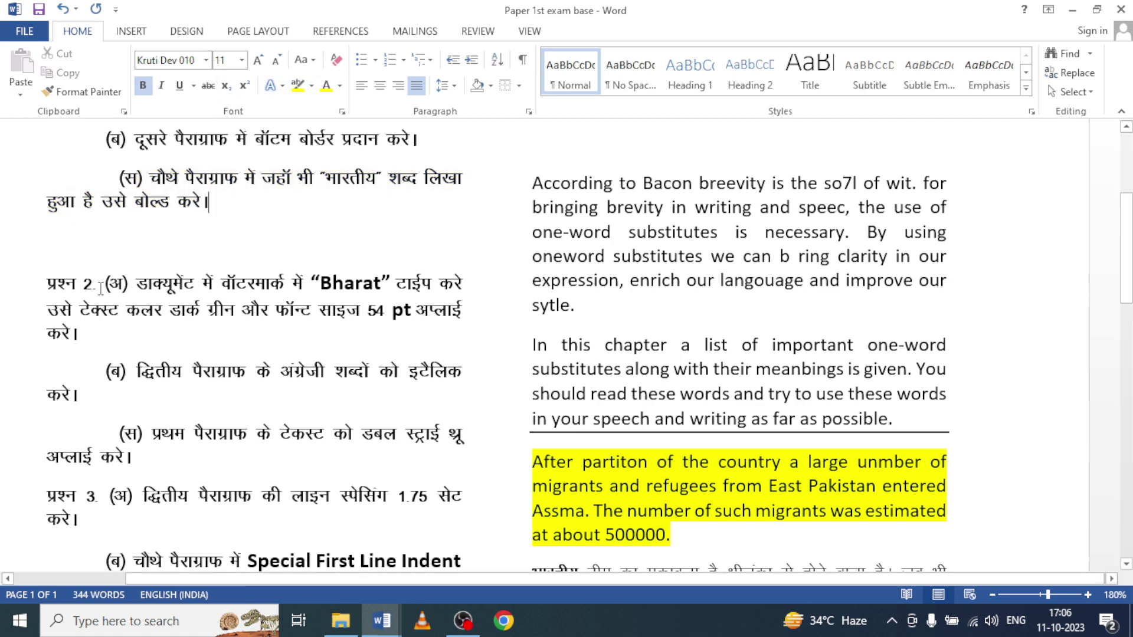
left_click_drag(135, 278, 118, 348)
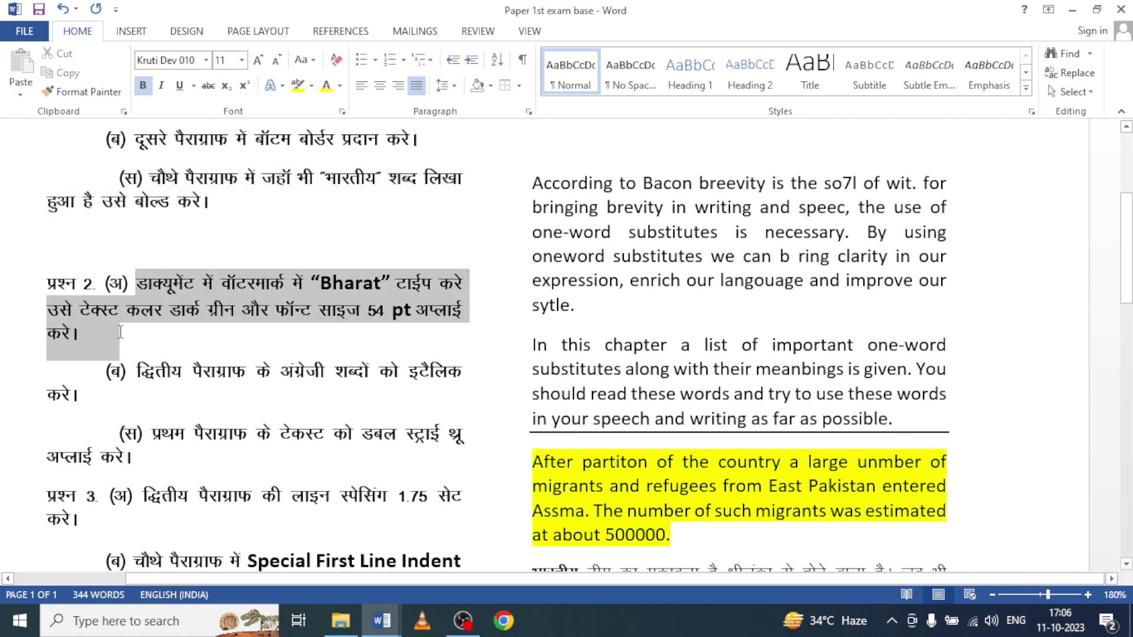
Highlight question 2 (अ) yellow and start a custom text watermark reading 'Bharat'
left_click(298, 86)
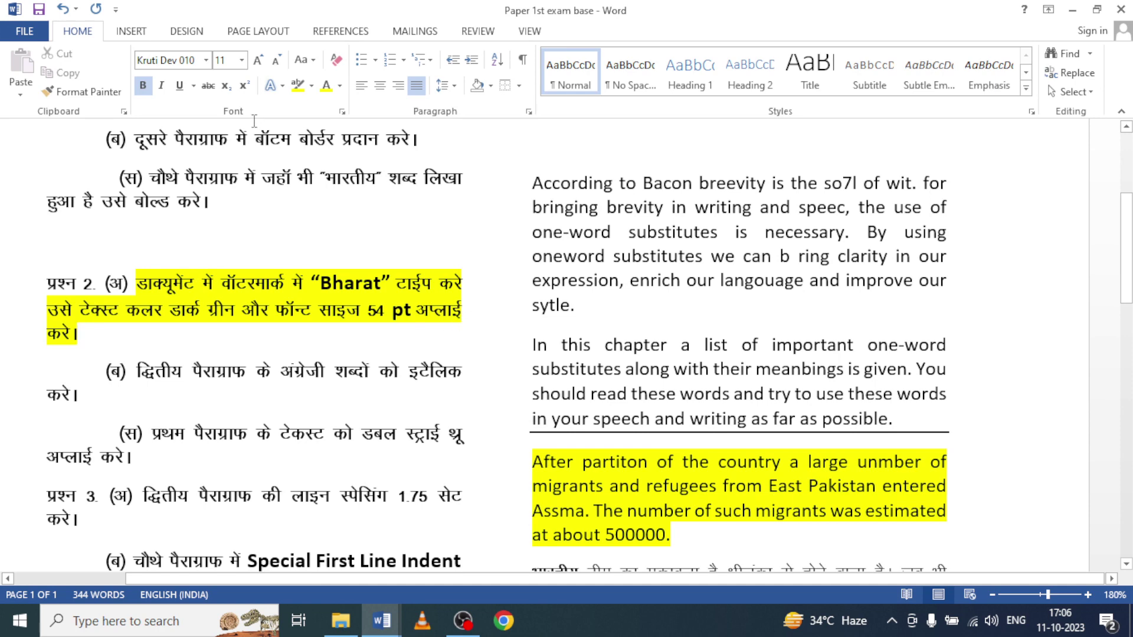
left_click(183, 32)
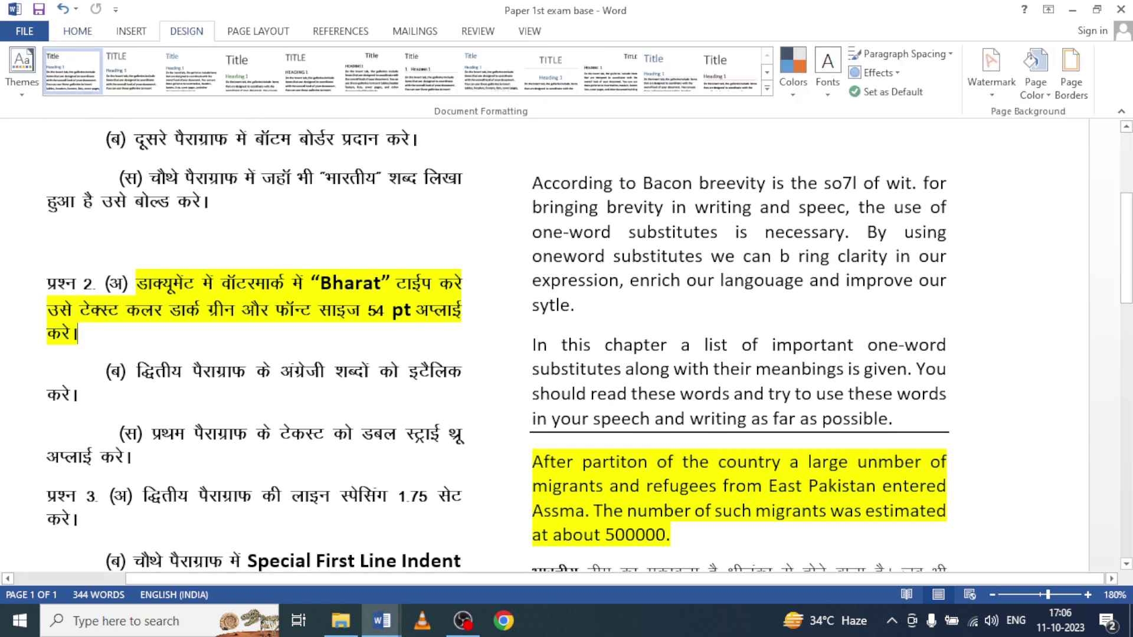
left_click(997, 97)
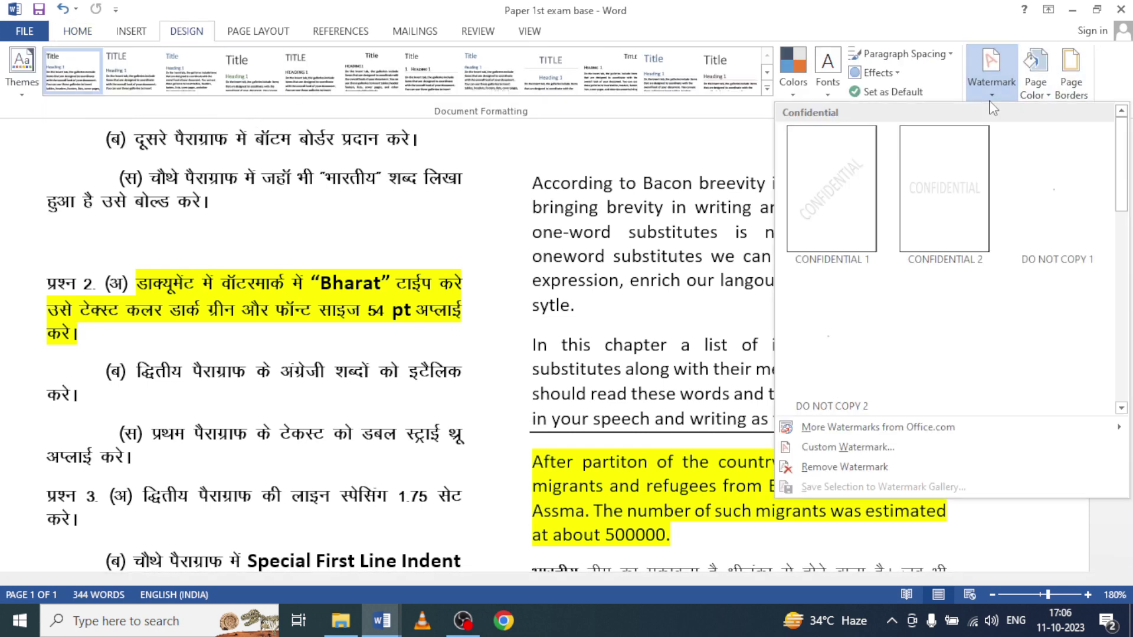
left_click(864, 448)
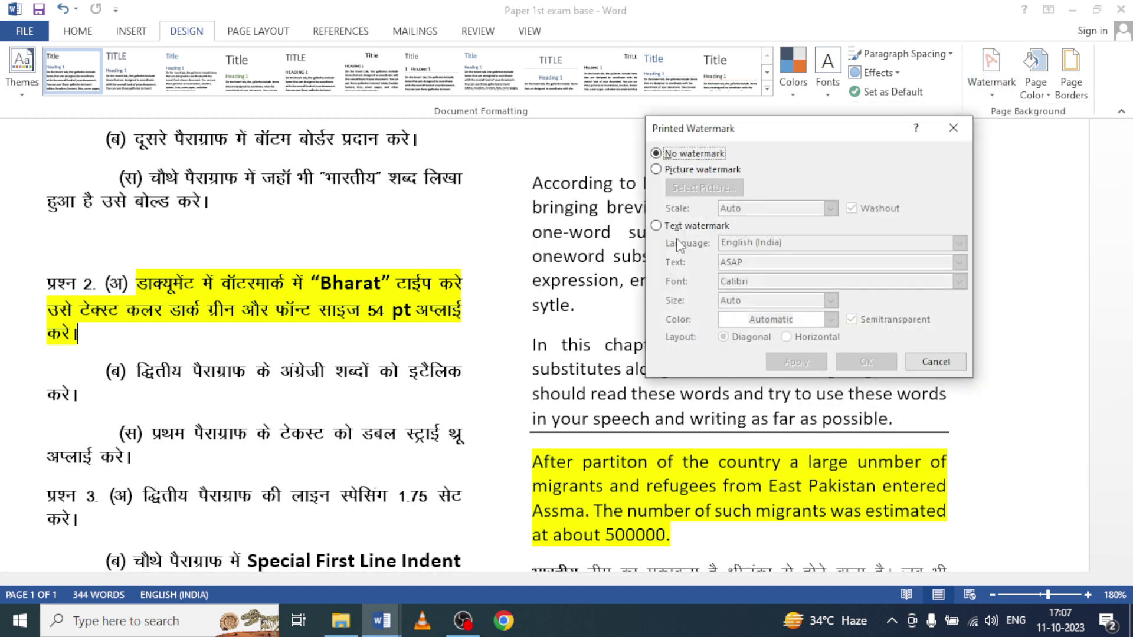
left_click(656, 229)
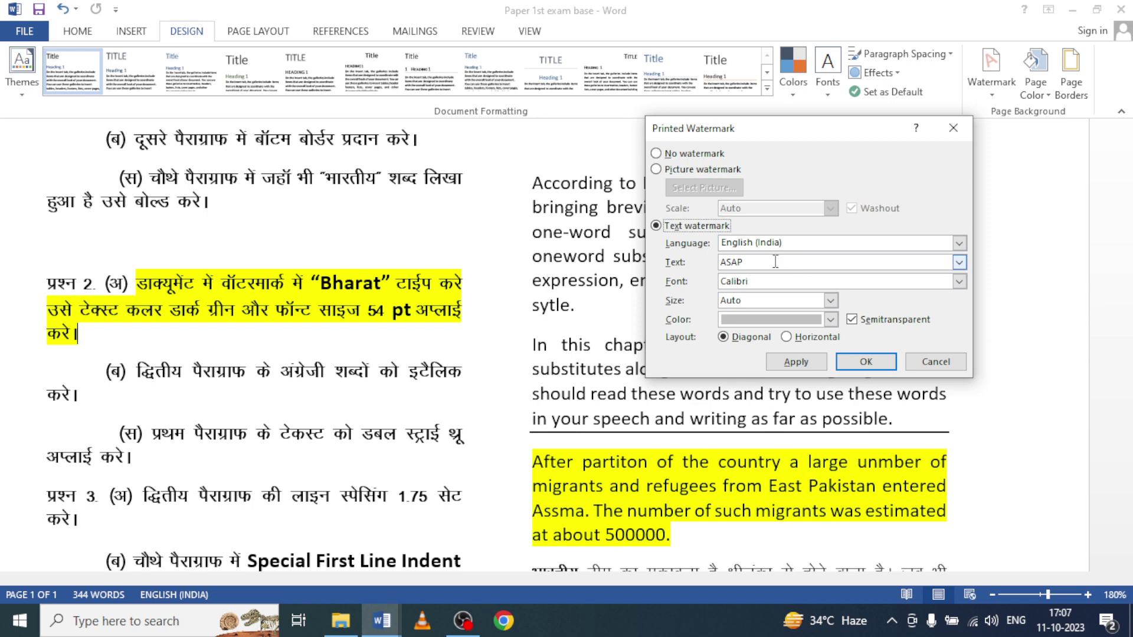
left_click(775, 261)
key("BackSpace")
key("BackSpace")
key("BackSpace")
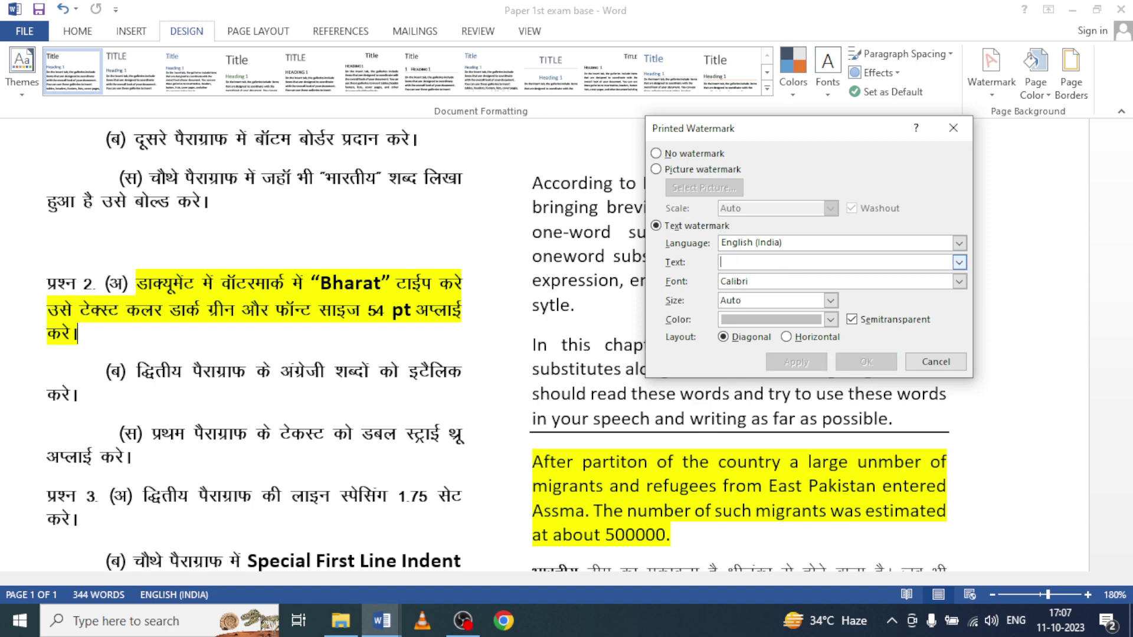
type("Bharat")
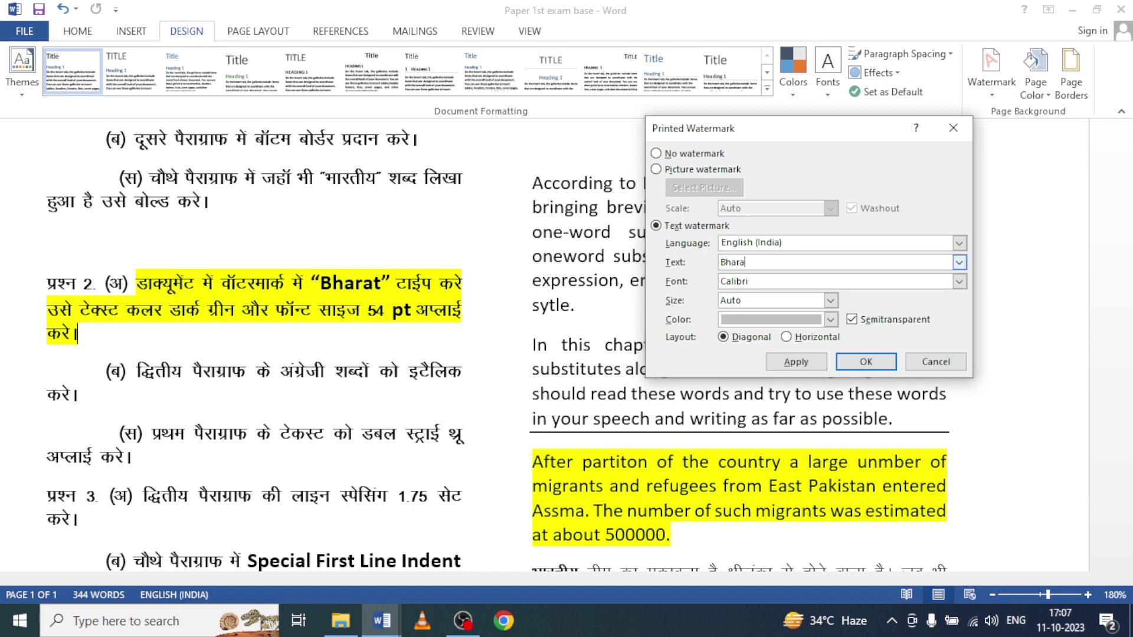
Set the Bharat watermark to size 54 and dark green, then apply it
left_click(830, 300)
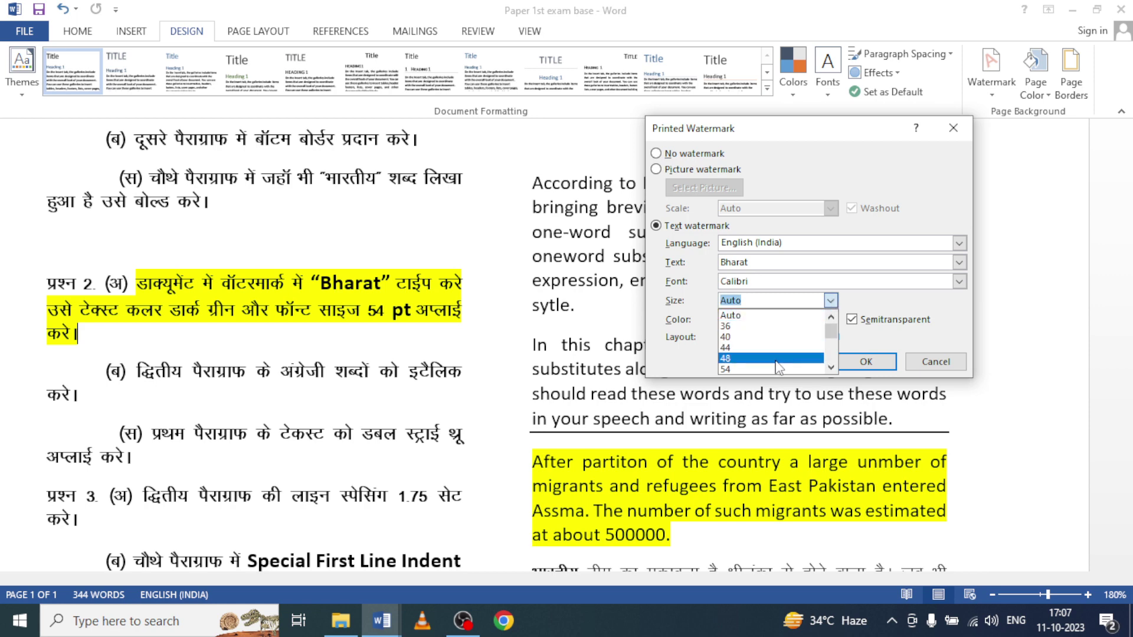
left_click(757, 368)
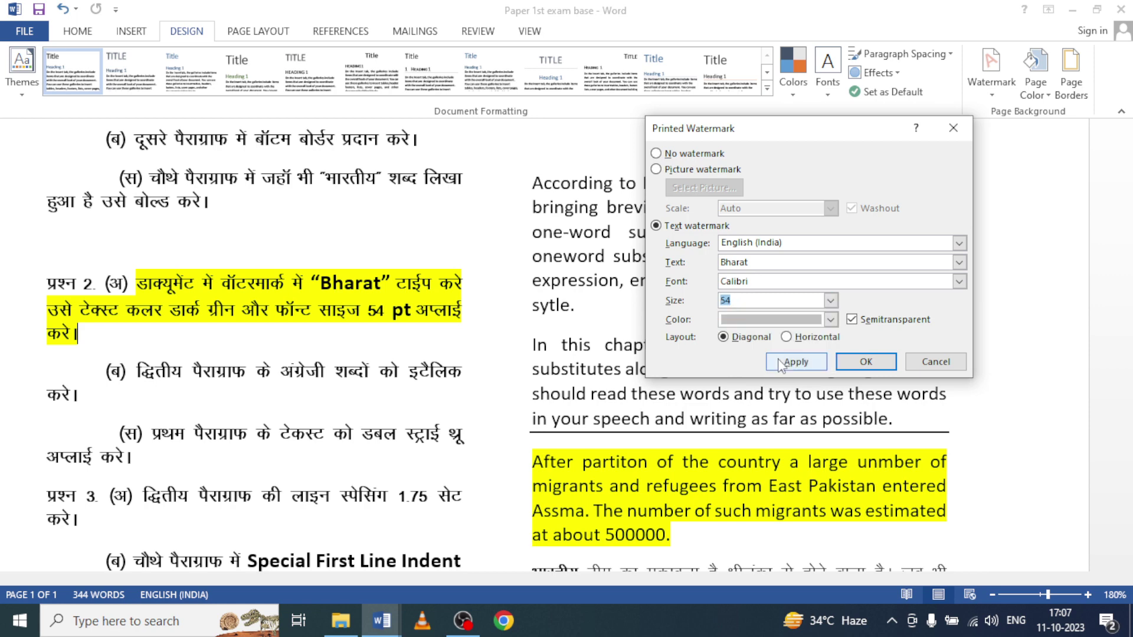
left_click(831, 320)
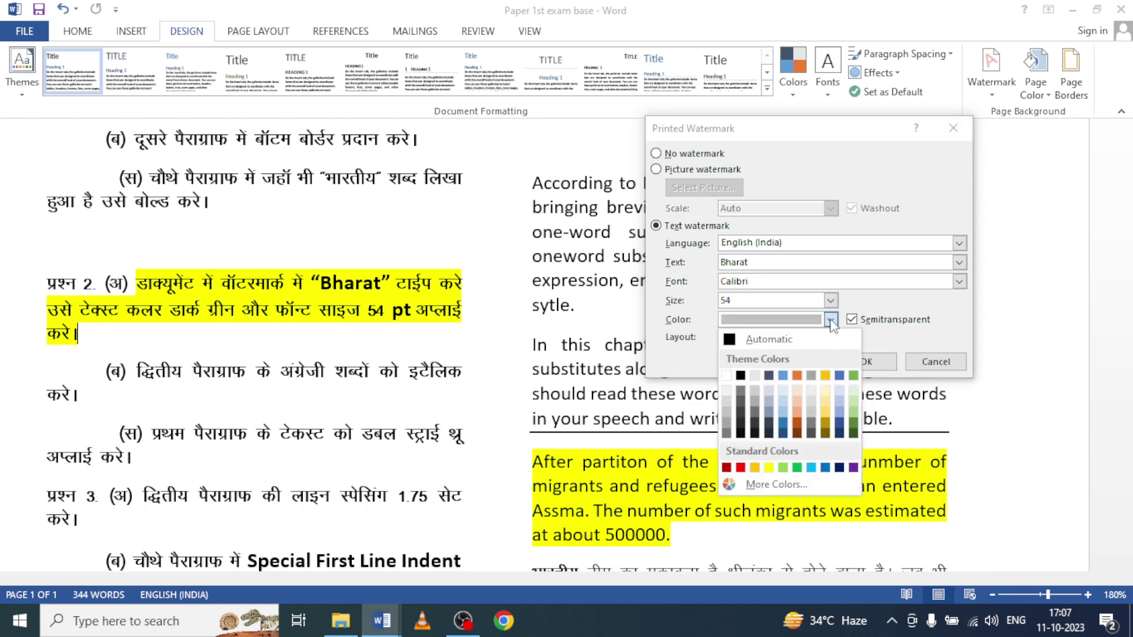
left_click(853, 434)
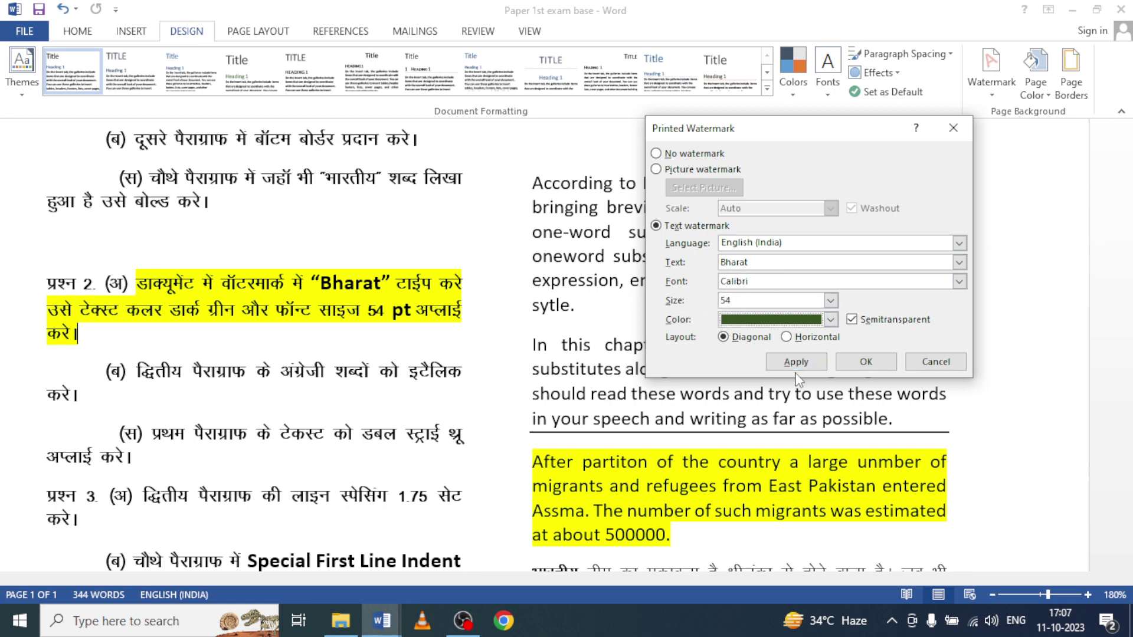
left_click(865, 371)
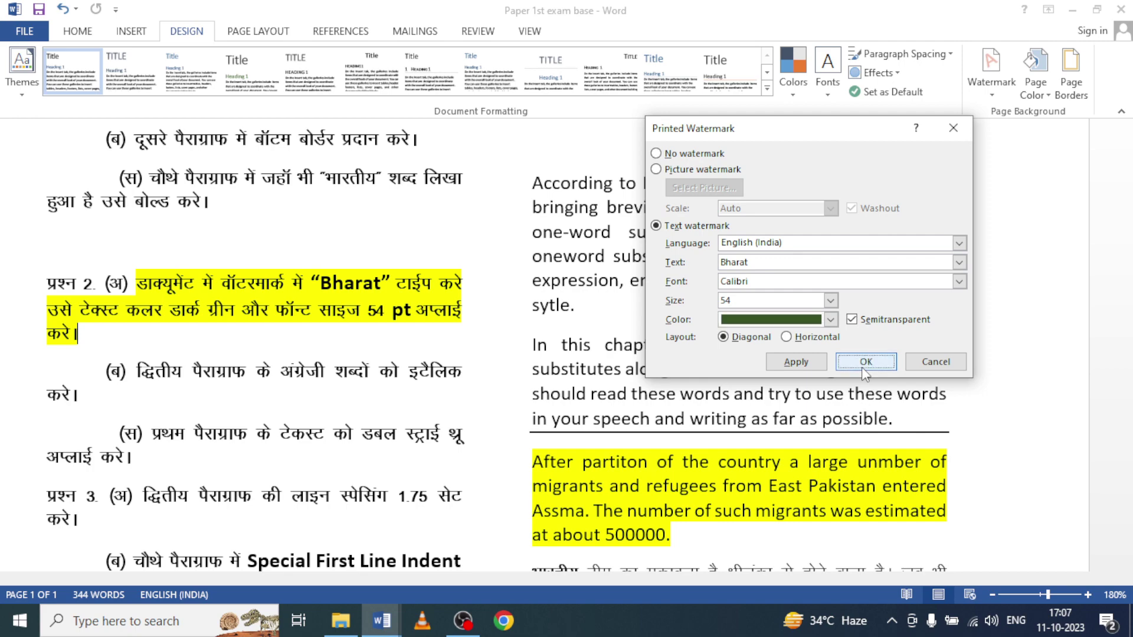
scroll(547, 398, "down", 5)
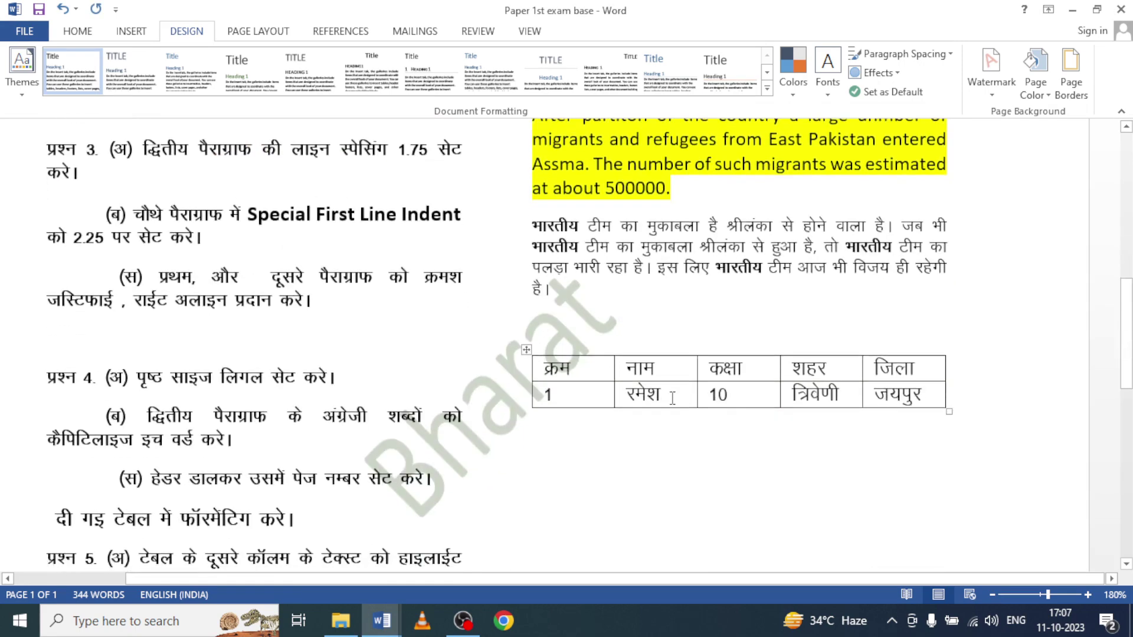
scroll(547, 398, "down", 2)
scroll(547, 397, "down", 1)
scroll(540, 393, "up", 4)
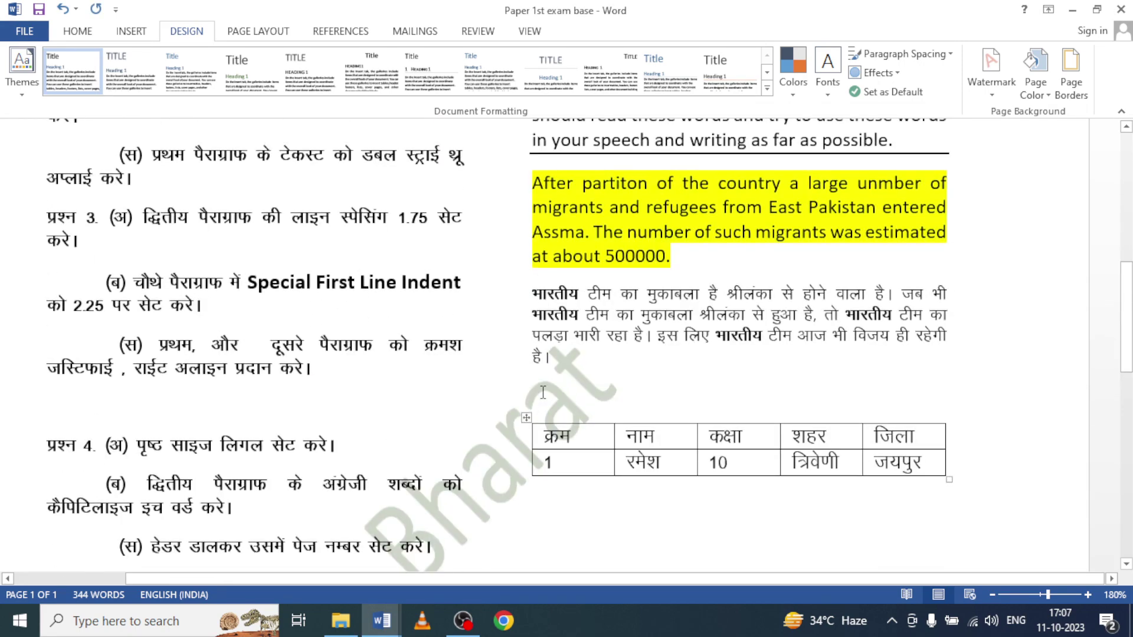
scroll(542, 394, "up", 2)
scroll(542, 394, "up", 2)
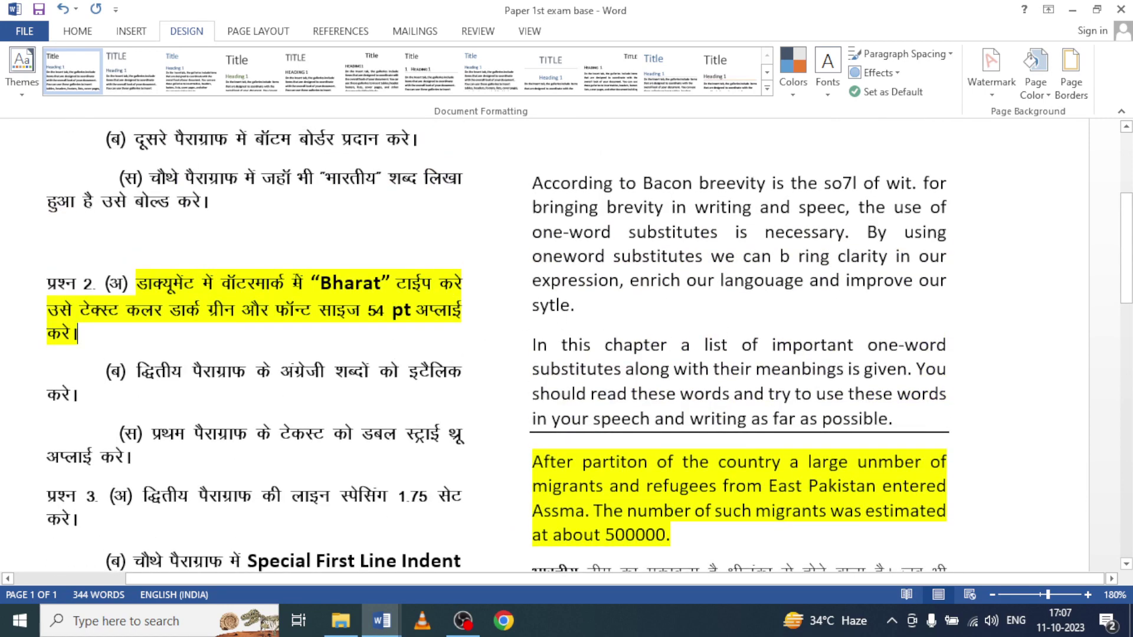
Move the yellow highlight from question 2(अ) to the 2(ब) instruction
left_click_drag(137, 276, 83, 348)
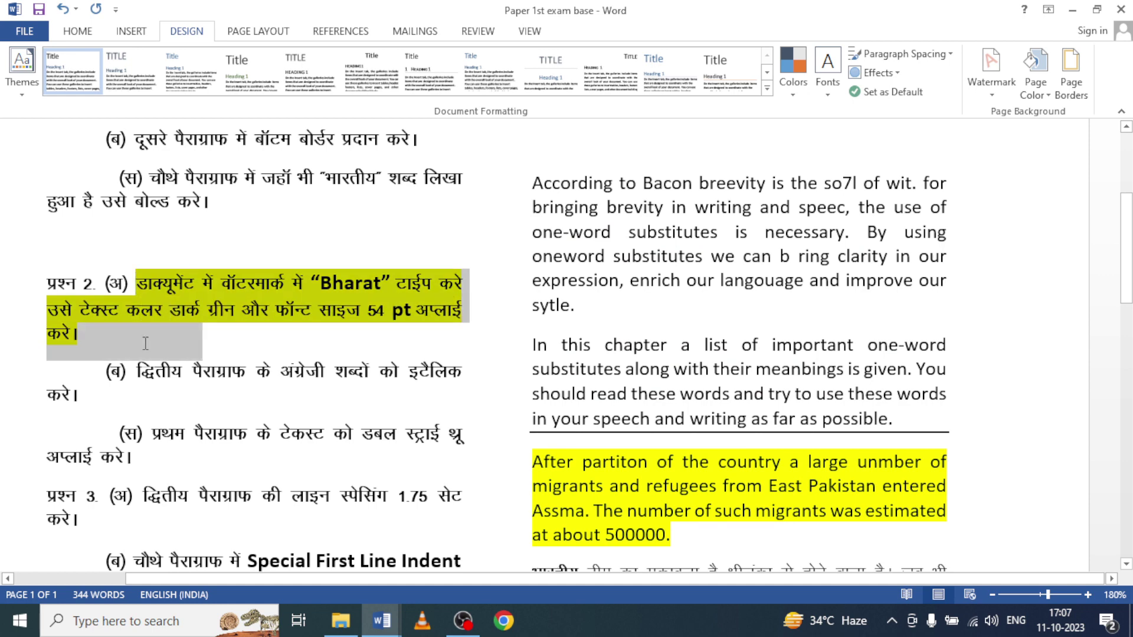
left_click(86, 32)
left_click(293, 86)
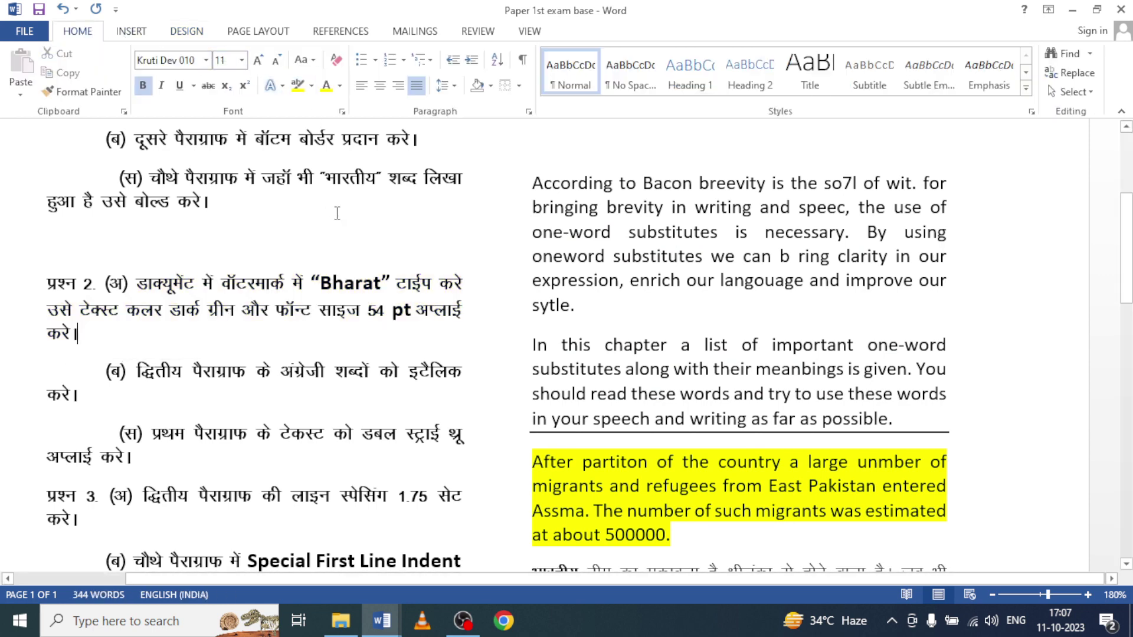
scroll(190, 257, "down", 1)
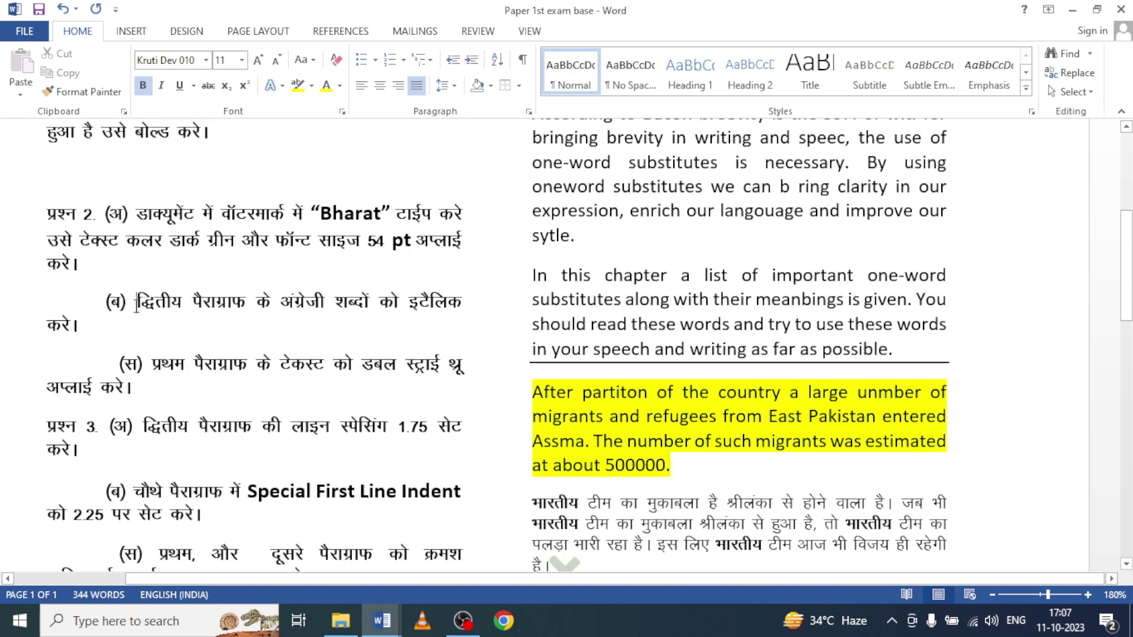
left_click_drag(136, 306, 149, 339)
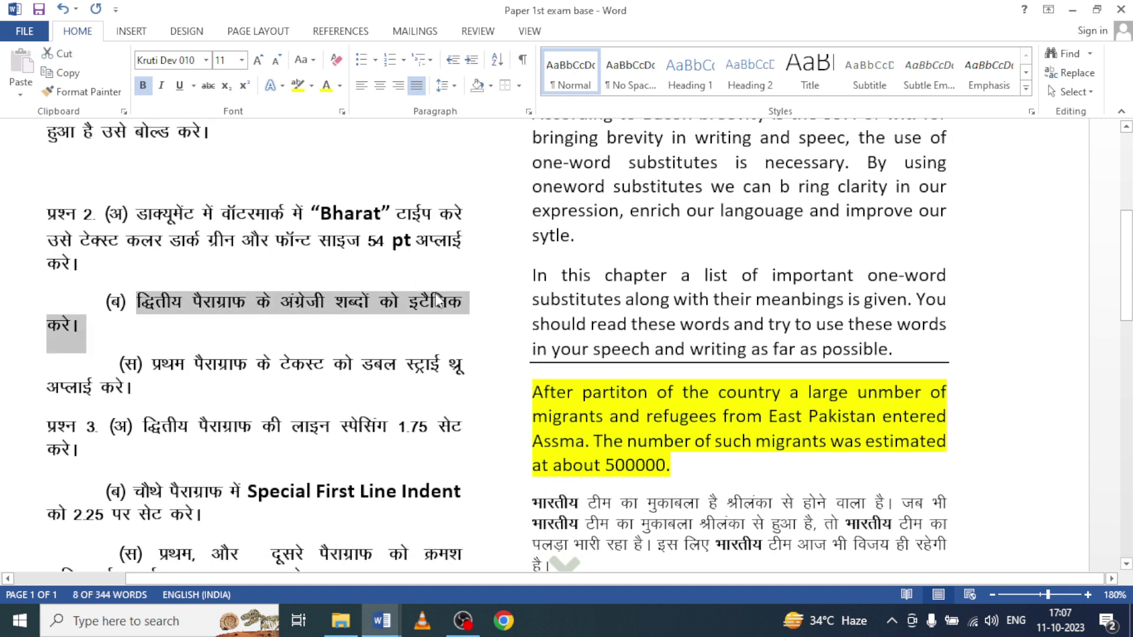
left_click(296, 85)
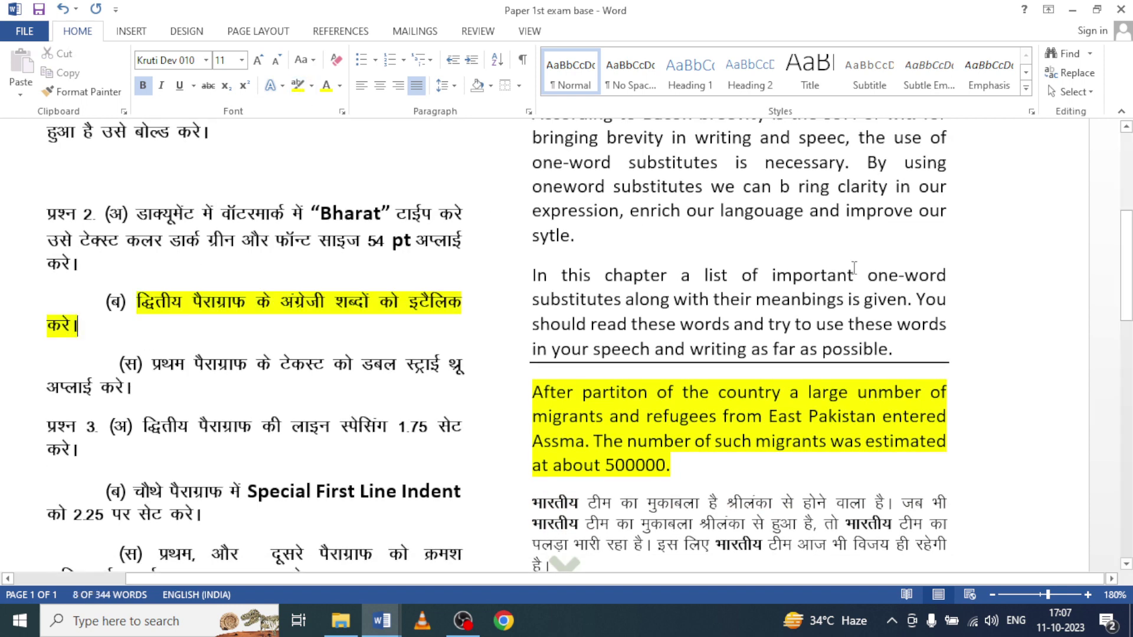
Make the 'In this chapter' paragraph italic
scroll(854, 267, "up", 2)
scroll(620, 336, "down", 1)
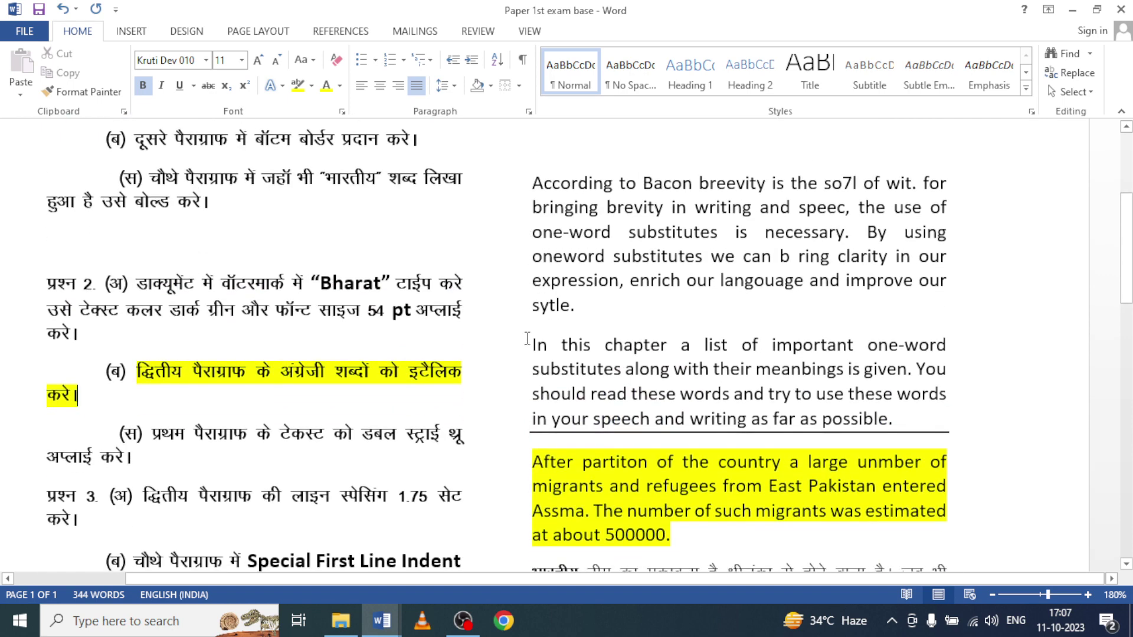
left_click_drag(527, 338, 906, 421)
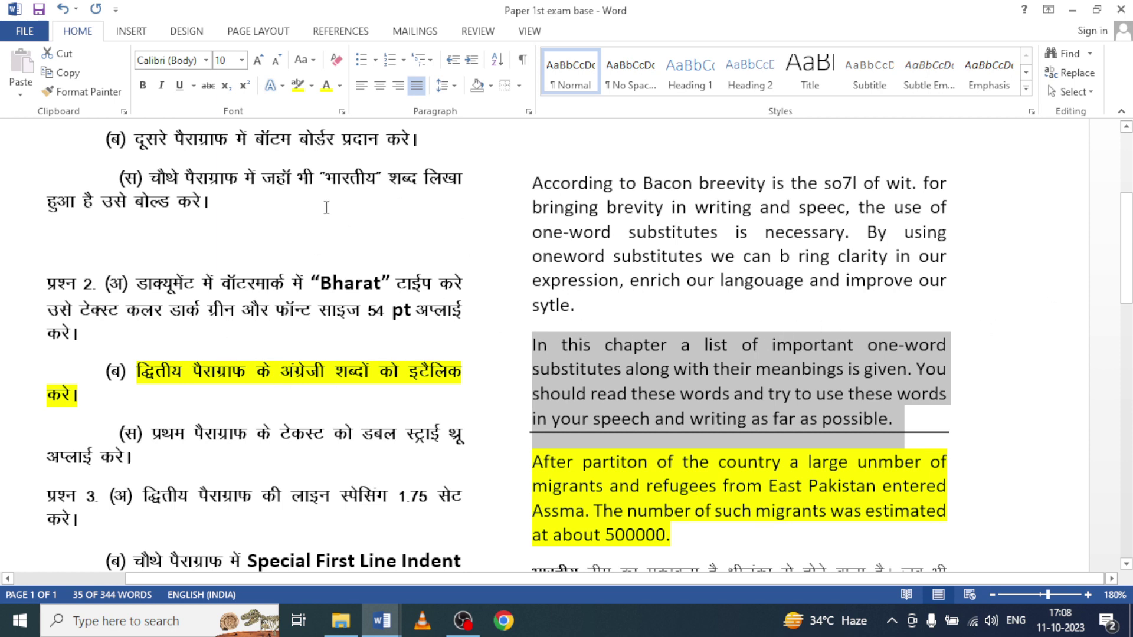
left_click(160, 87)
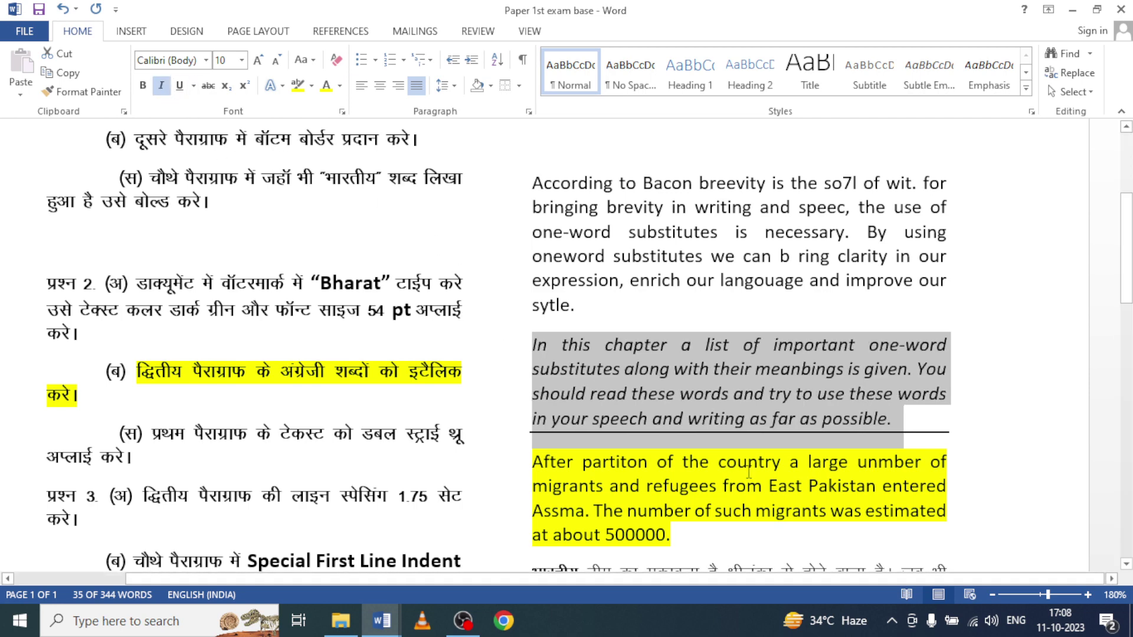
scroll(754, 476, "down", 2)
scroll(754, 475, "down", 1)
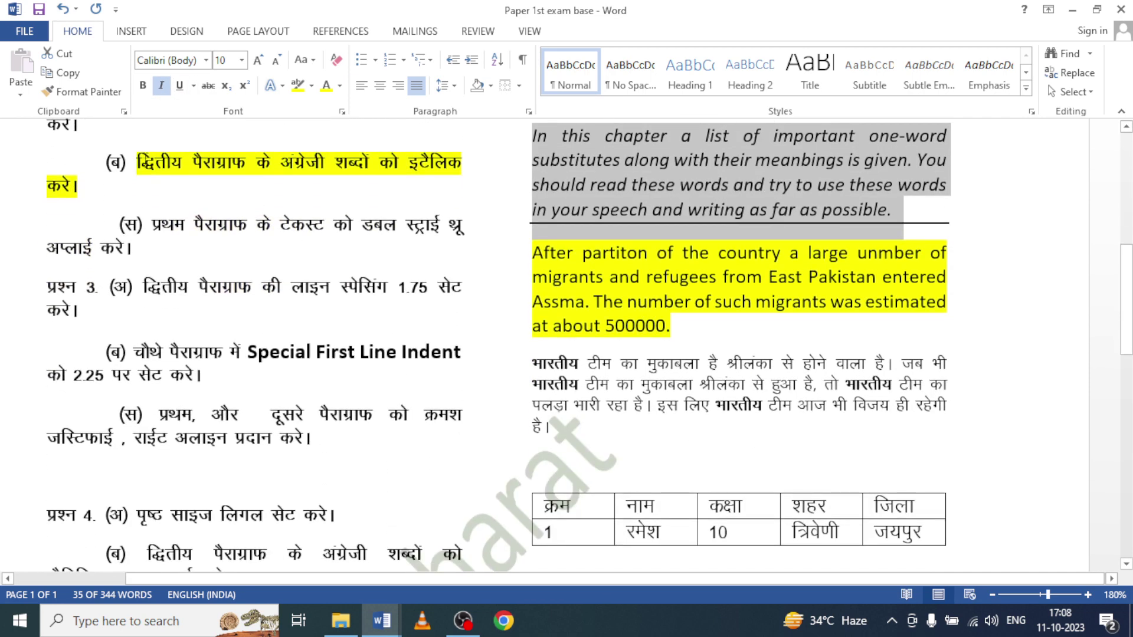
left_click_drag(131, 161, 187, 203)
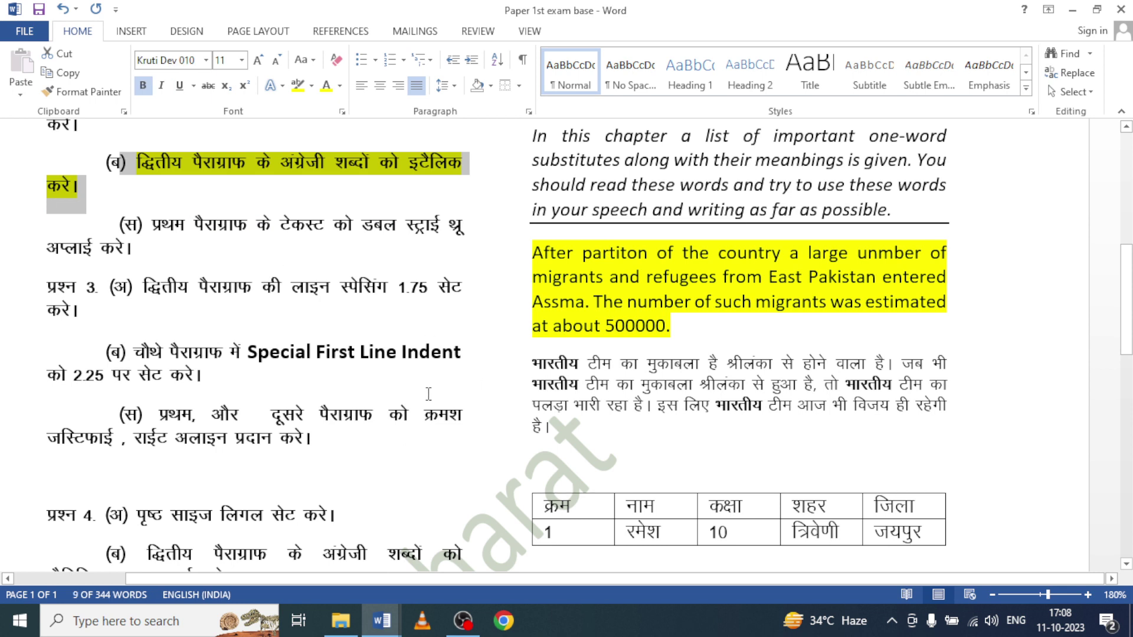
Move the yellow highlight from the 2(ब) line to the 2(स) instruction
left_click(298, 86)
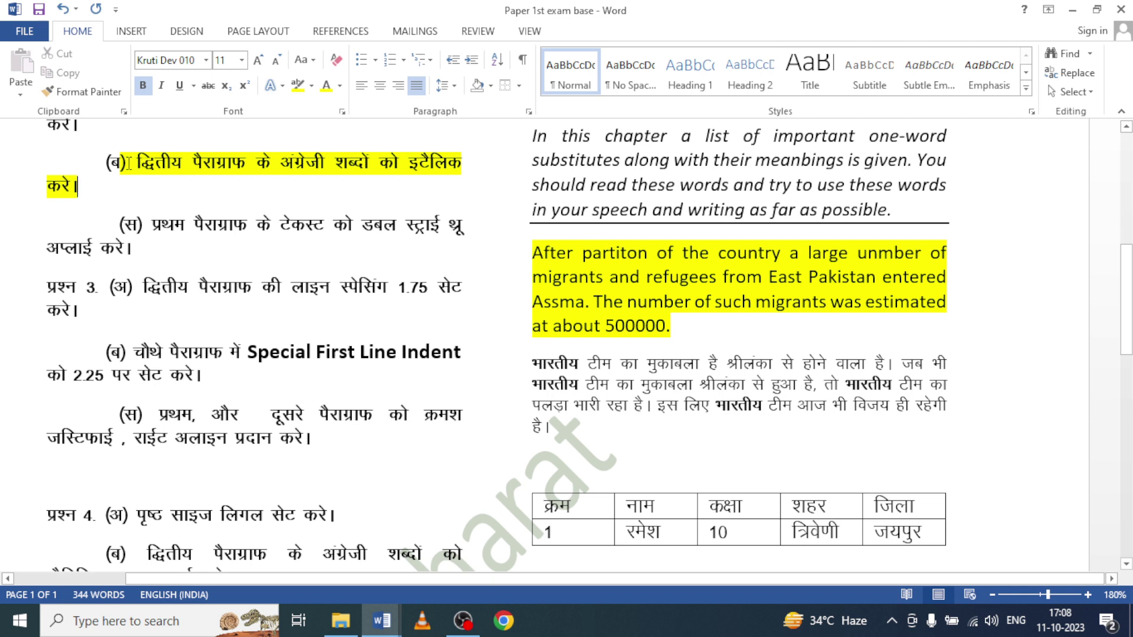
left_click_drag(122, 163, 82, 192)
left_click(298, 86)
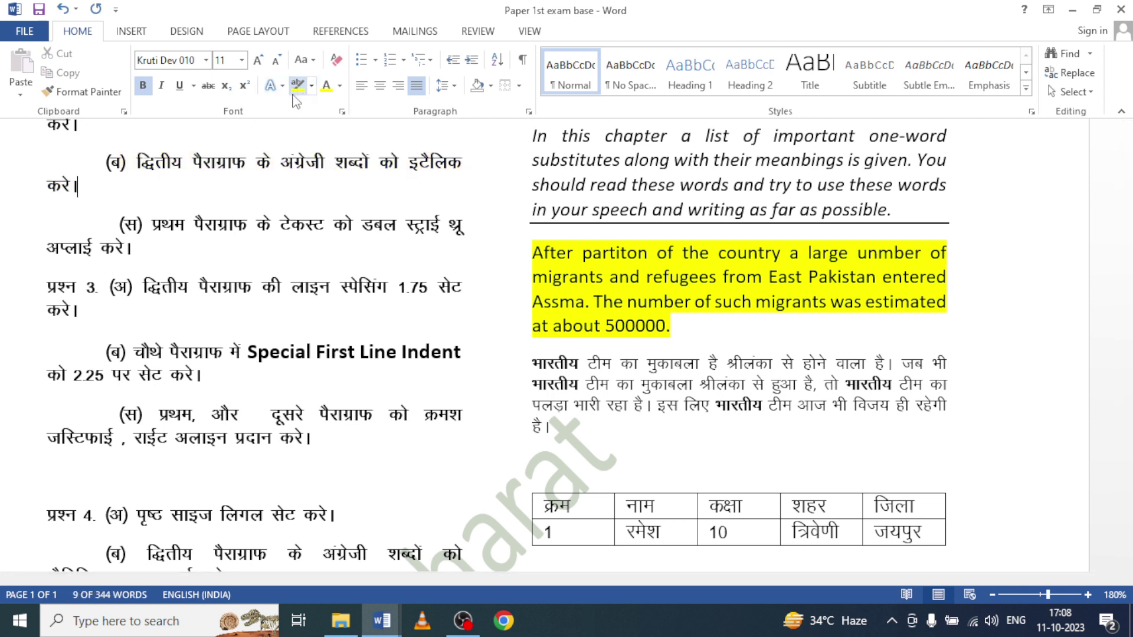
left_click_drag(153, 230, 187, 249)
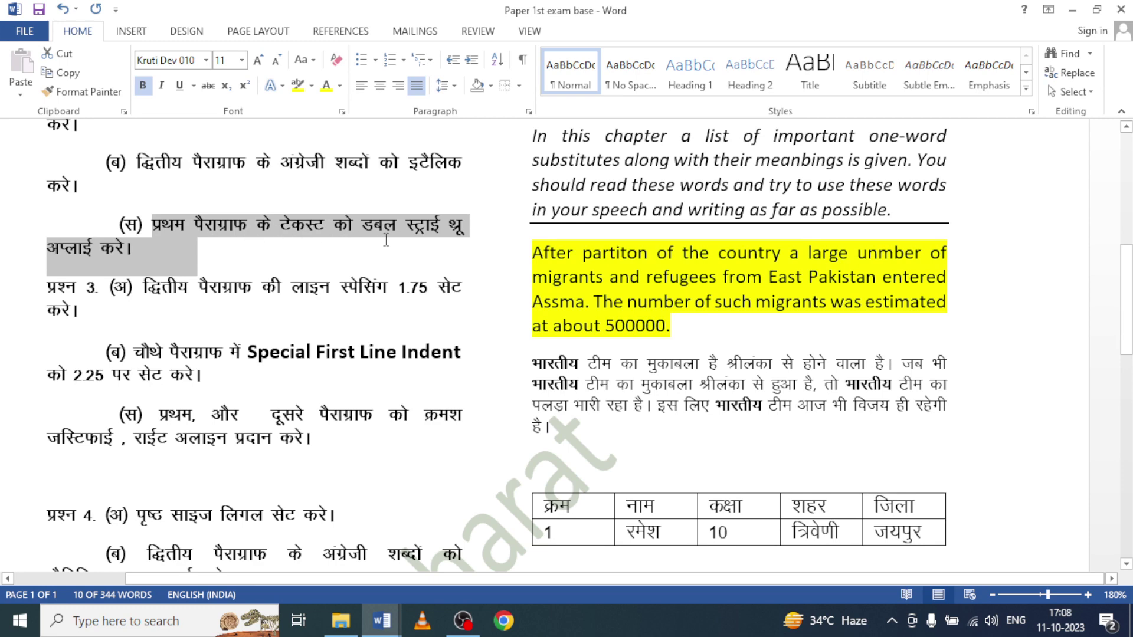
left_click(298, 87)
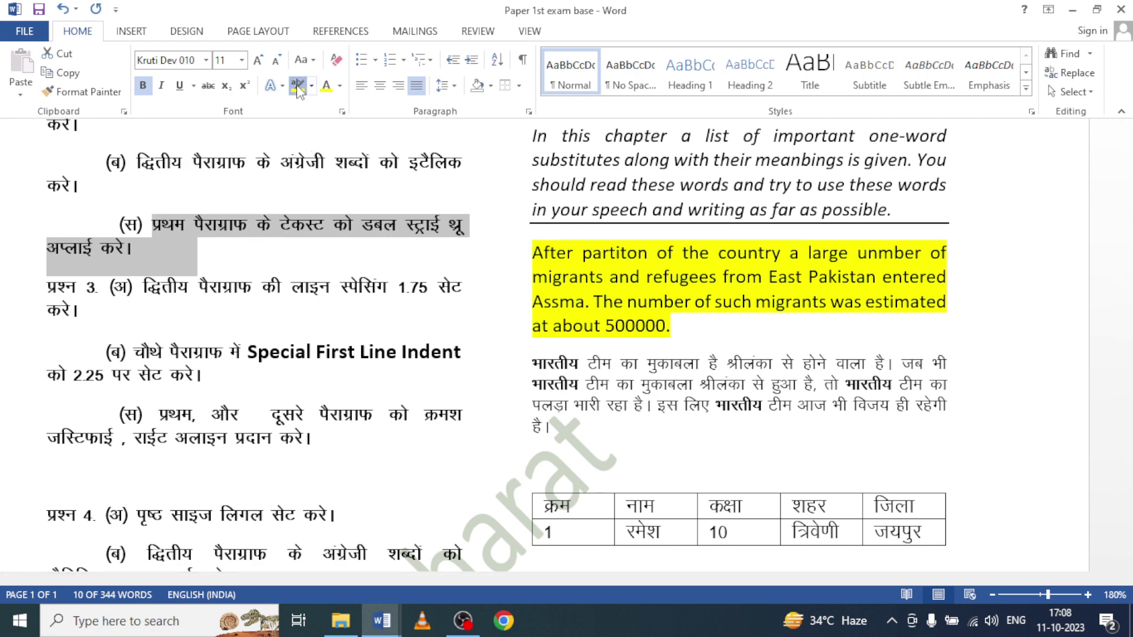
Apply double strikethrough to the 'According to Bacon' paragraph via the Font dialog
scroll(549, 206, "up", 5)
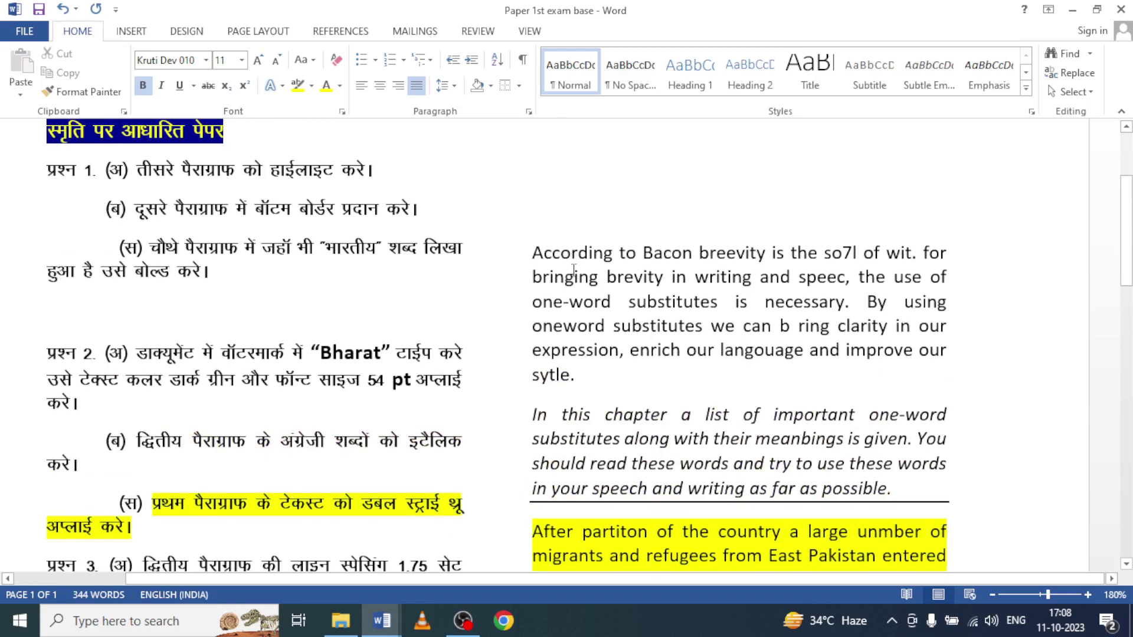
left_click_drag(533, 254, 610, 375)
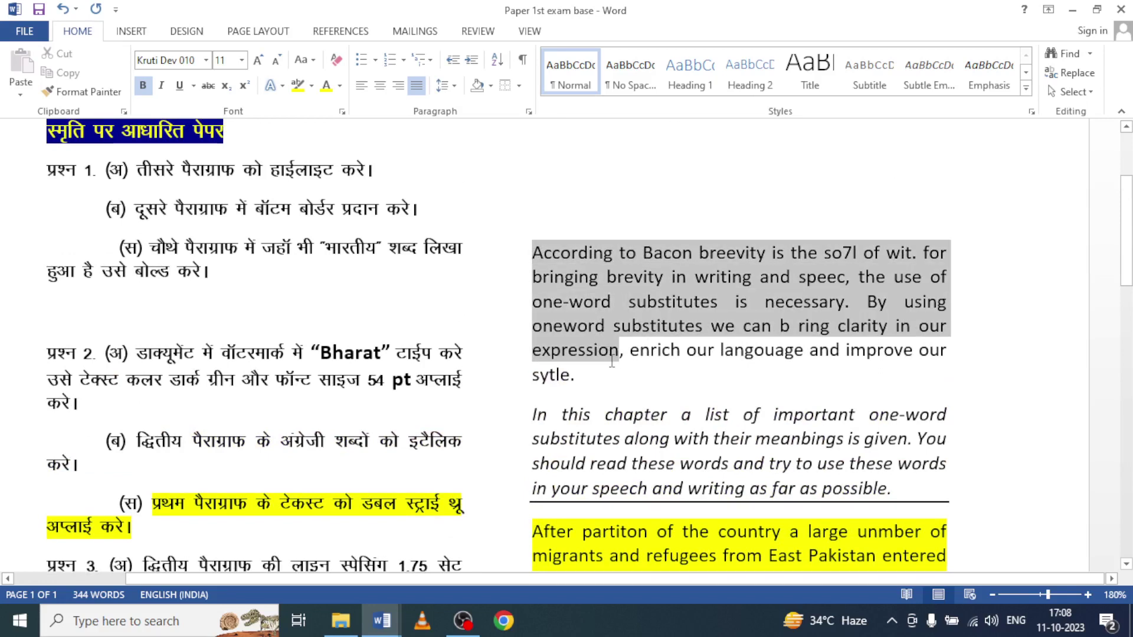
left_click(341, 111)
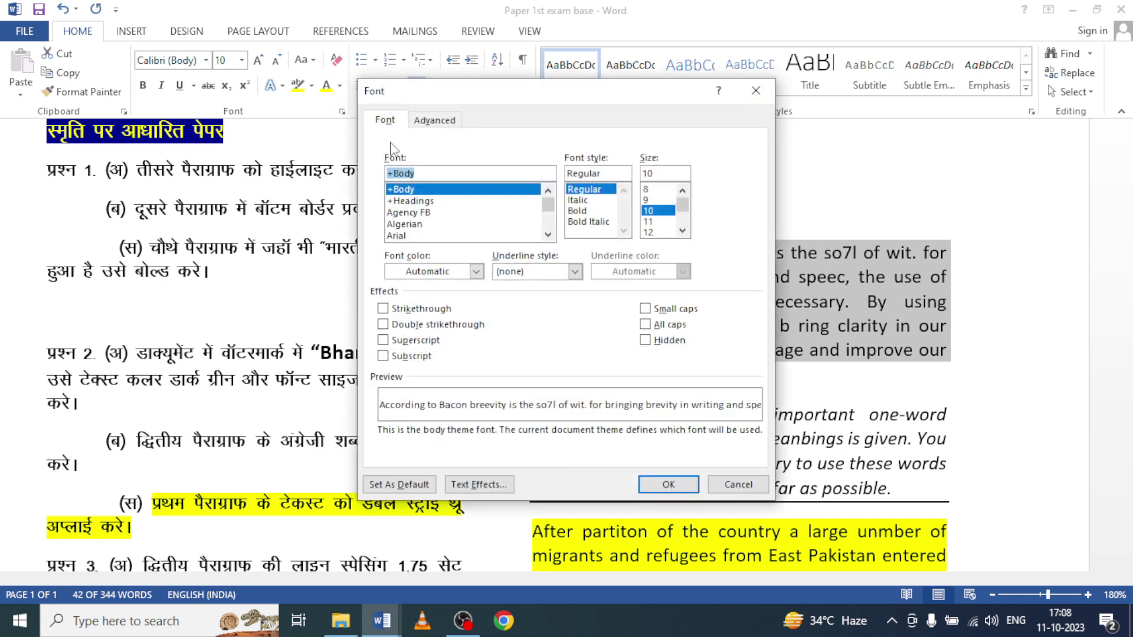
left_click(391, 325)
left_click(667, 484)
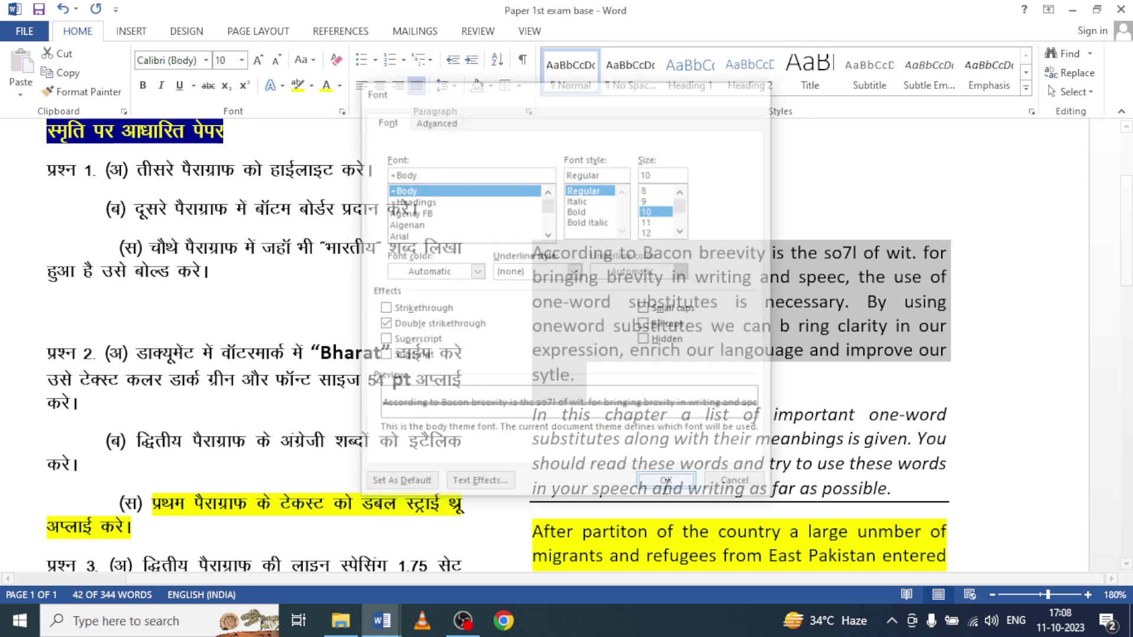
scroll(314, 309, "down", 2)
scroll(314, 309, "down", 1)
scroll(314, 308, "down", 1)
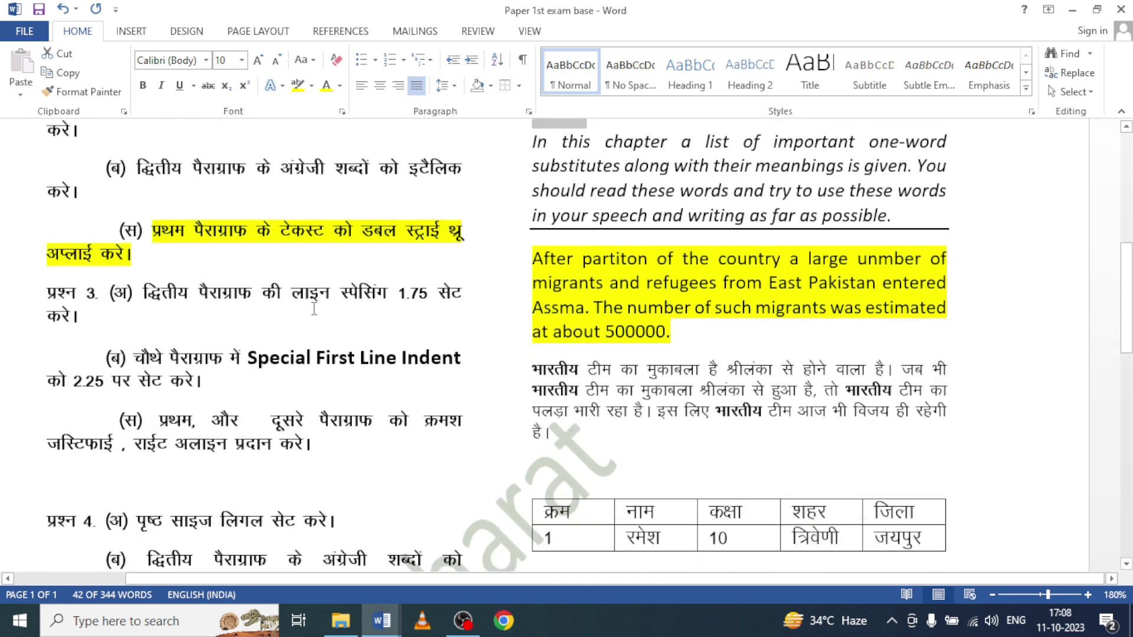
Clear question 2(स)'s highlight and mark question 3(अ)'s line-spacing instruction yellow
left_click_drag(152, 224, 171, 260)
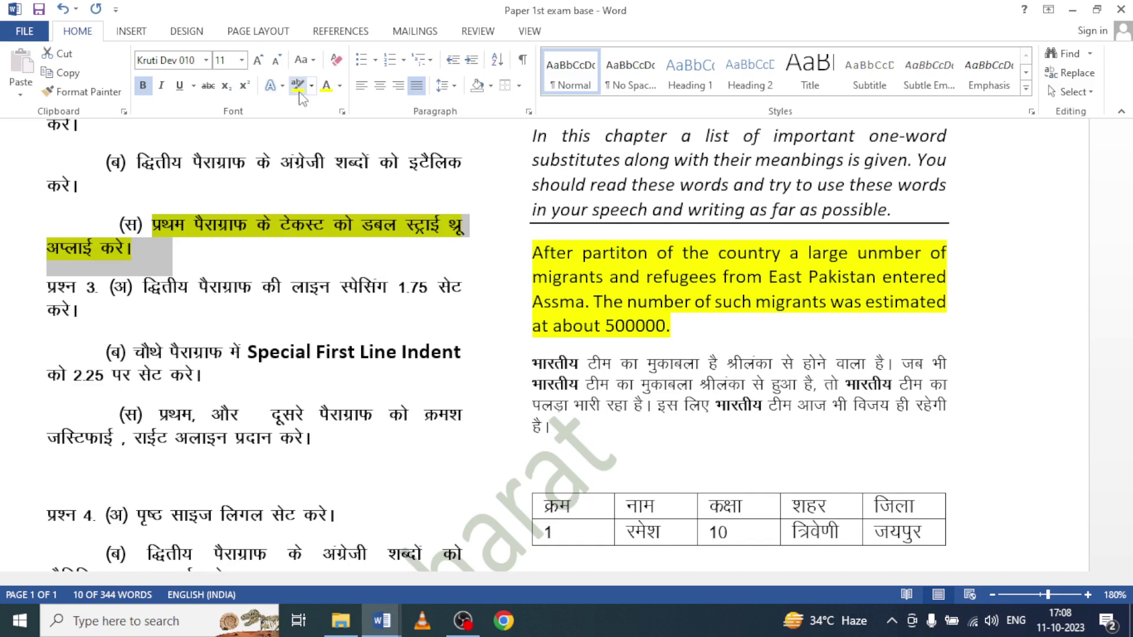
left_click(299, 86)
left_click(178, 267)
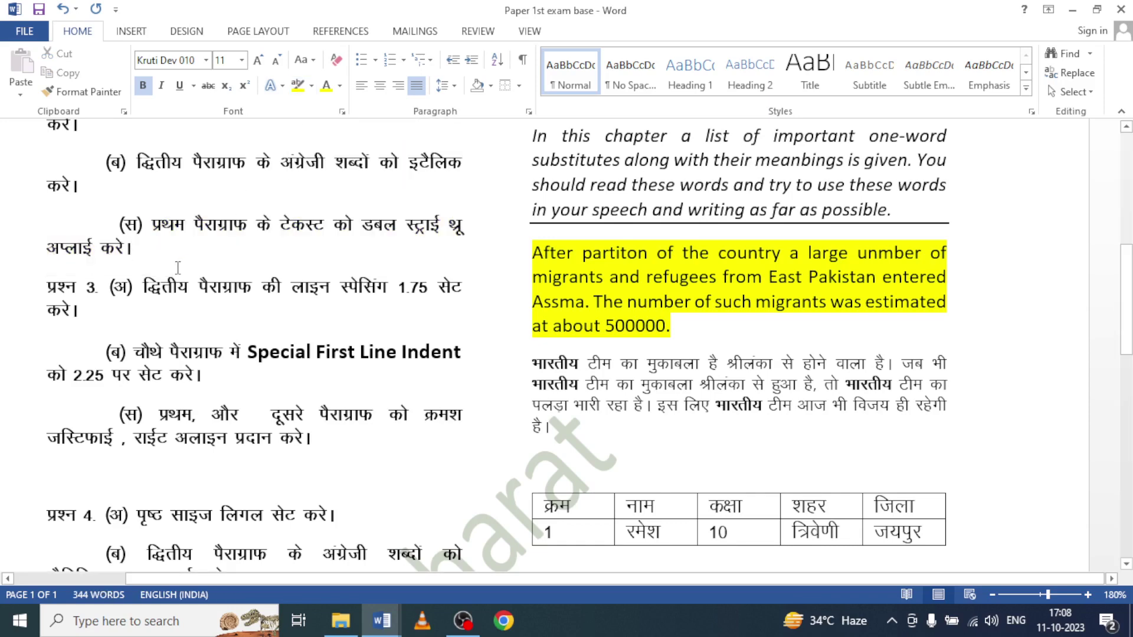
left_click_drag(128, 288, 186, 319)
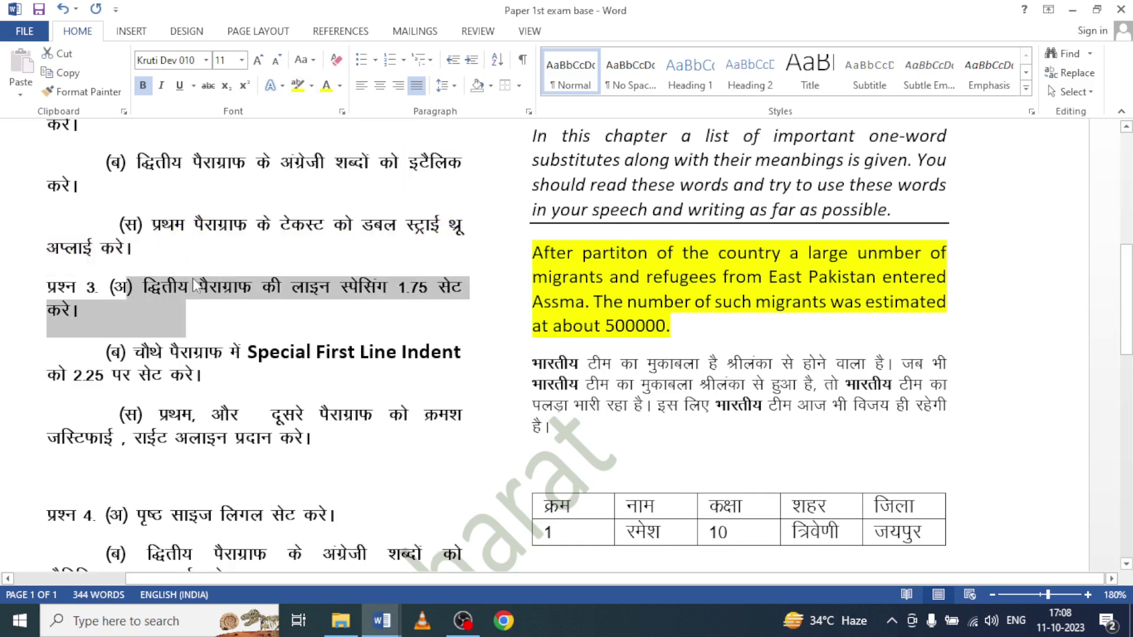
left_click(298, 86)
left_click(311, 326)
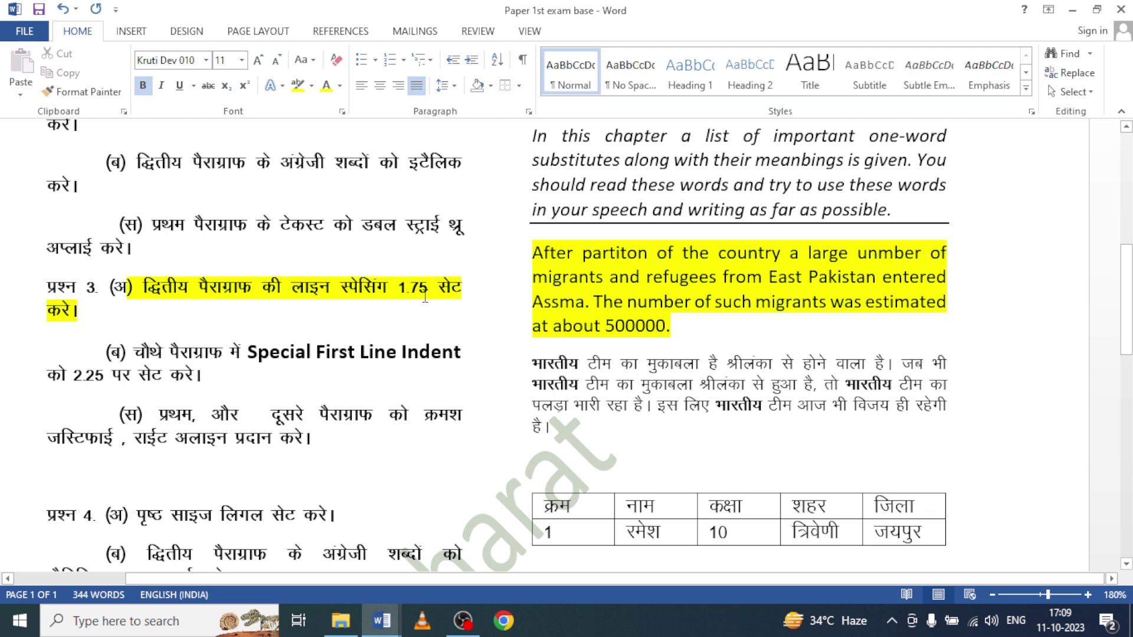
Set the 'In this chapter' paragraph to Multiple line spacing at 1.75
scroll(751, 288, "up", 5)
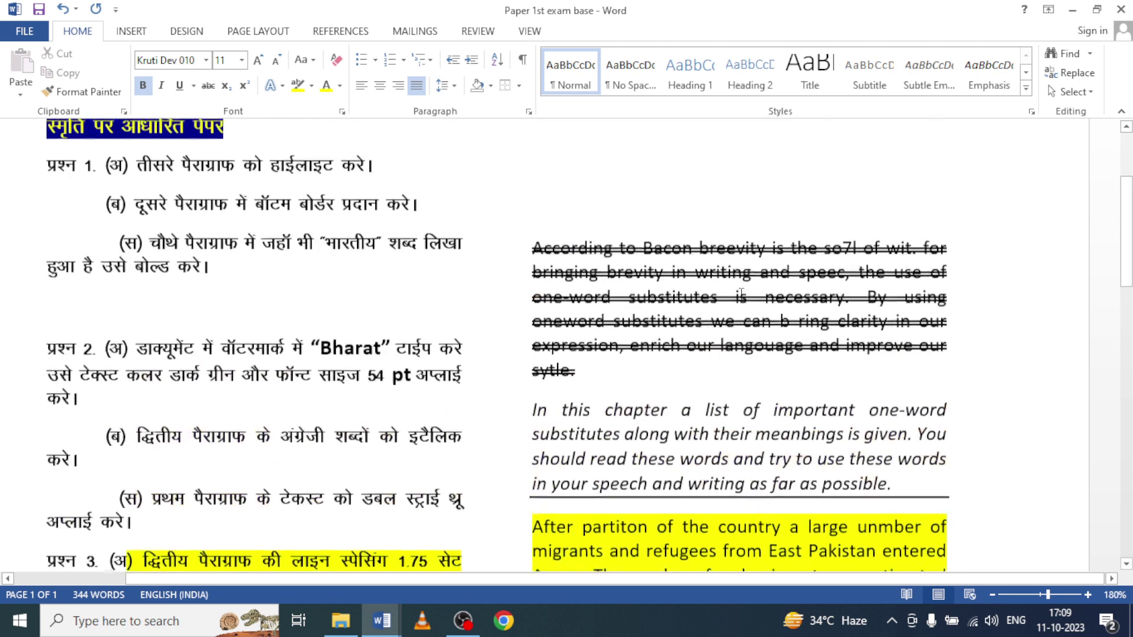
left_click_drag(534, 413, 909, 493)
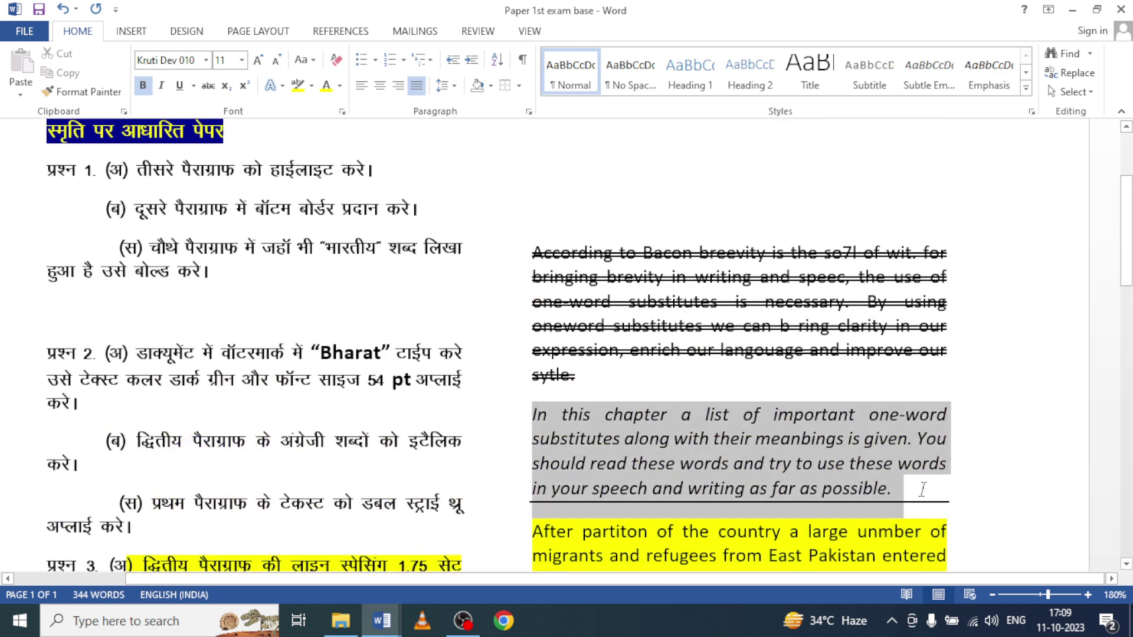
left_click(529, 112)
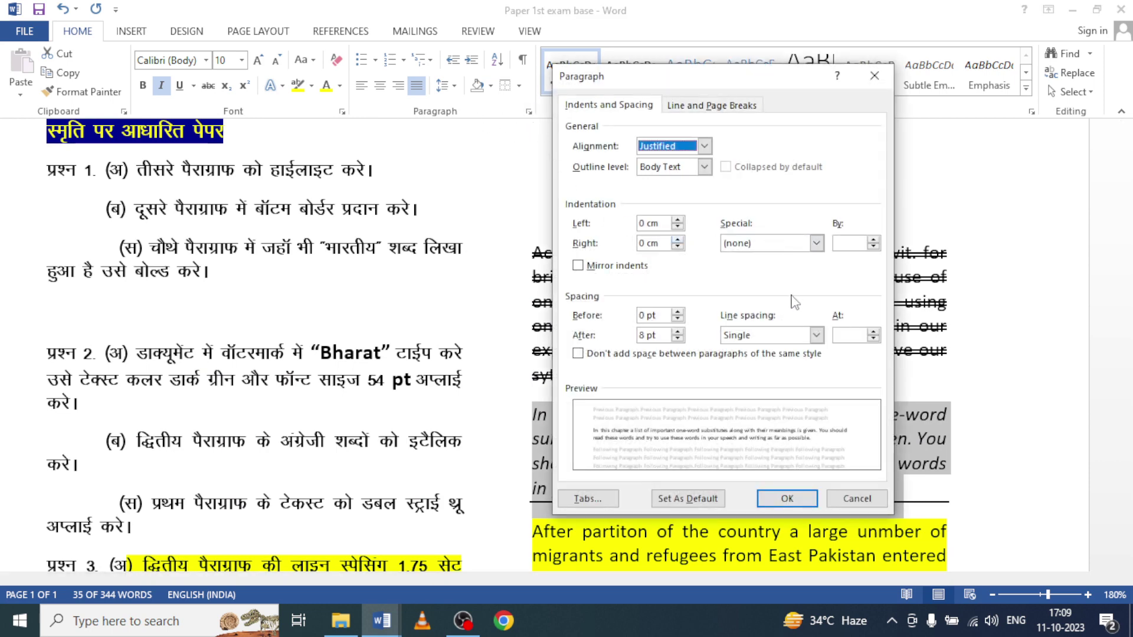
left_click(817, 337)
left_click(774, 394)
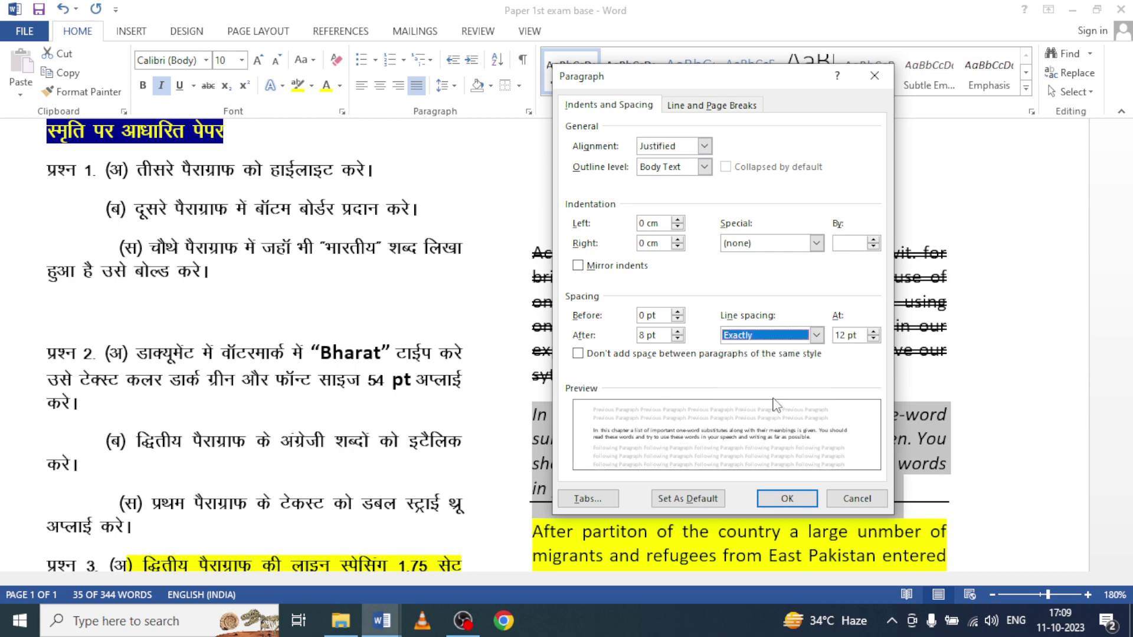
left_click(817, 335)
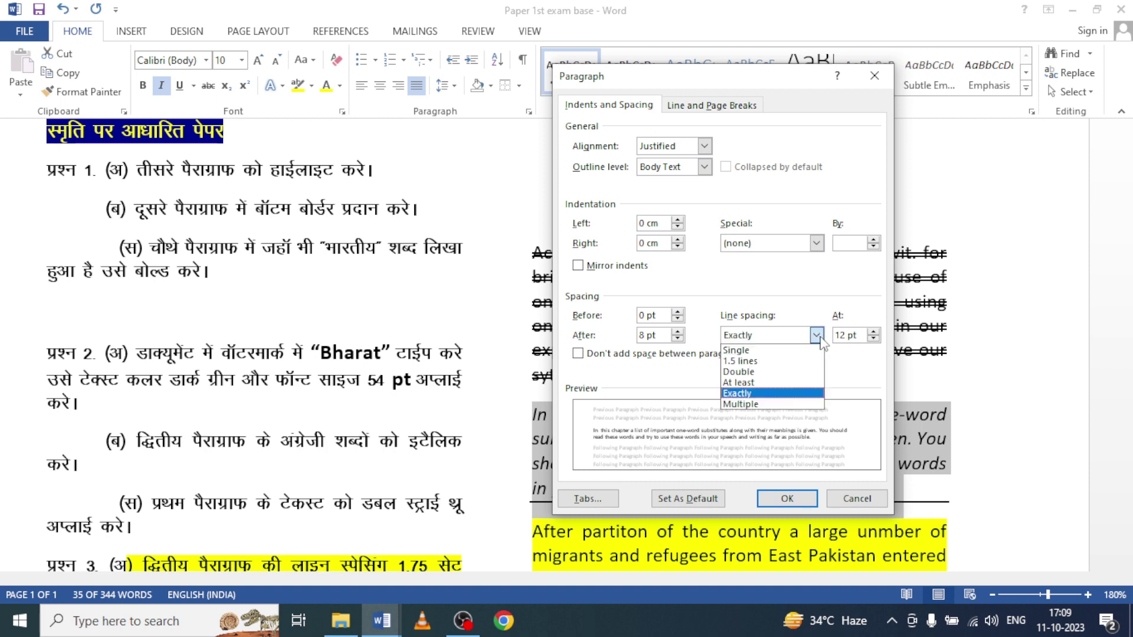
left_click(814, 412)
left_click(849, 336)
type("1.75")
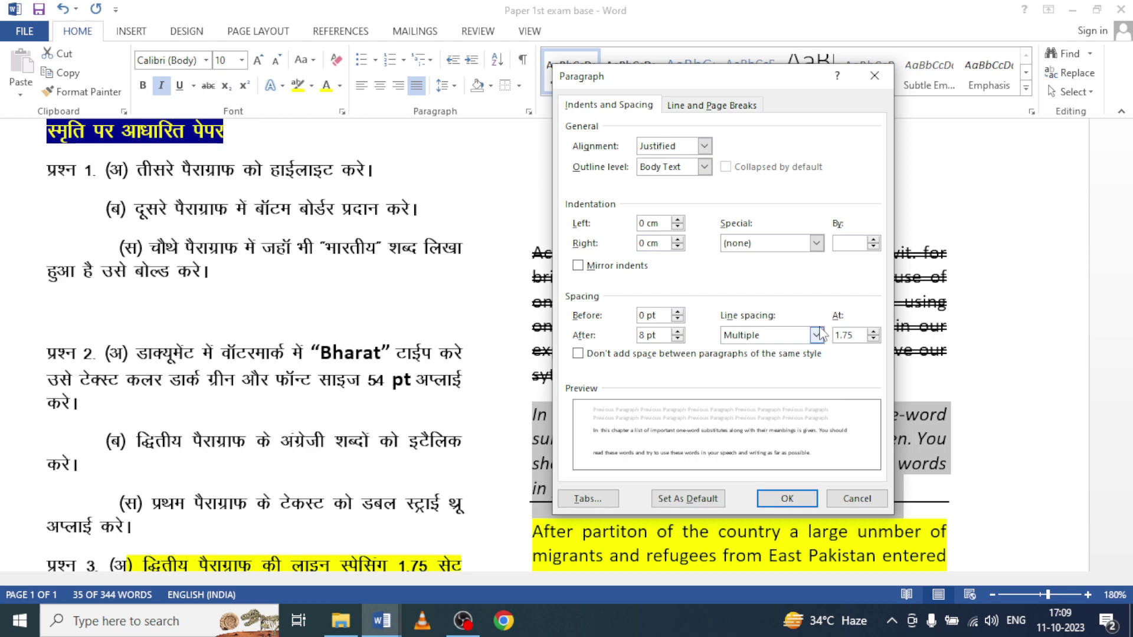
left_click(791, 497)
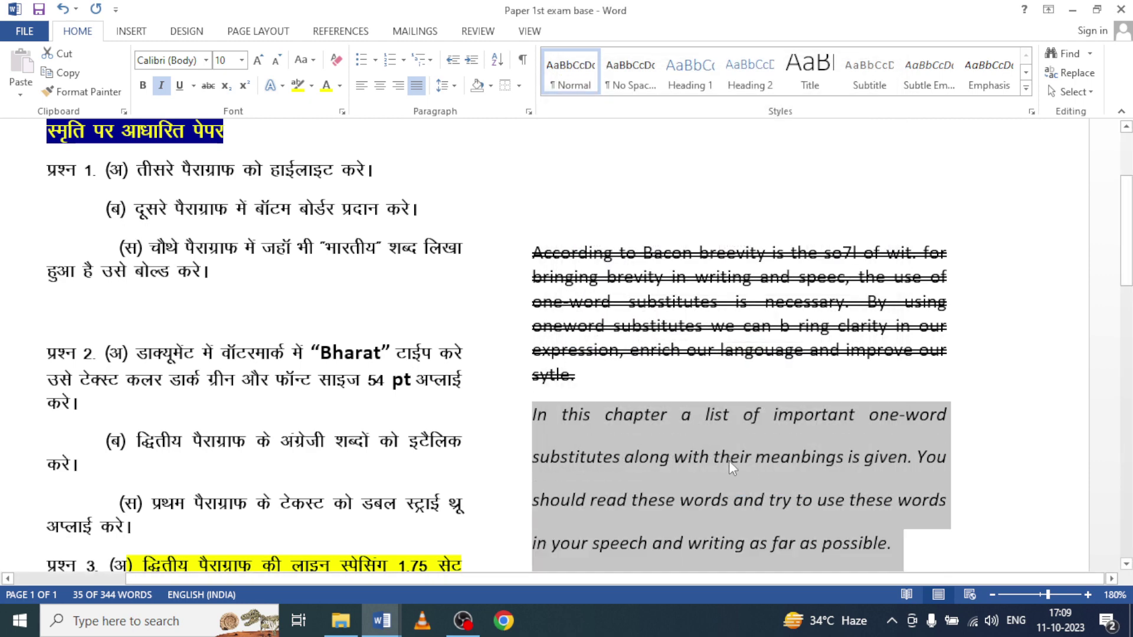
scroll(729, 461, "down", 5)
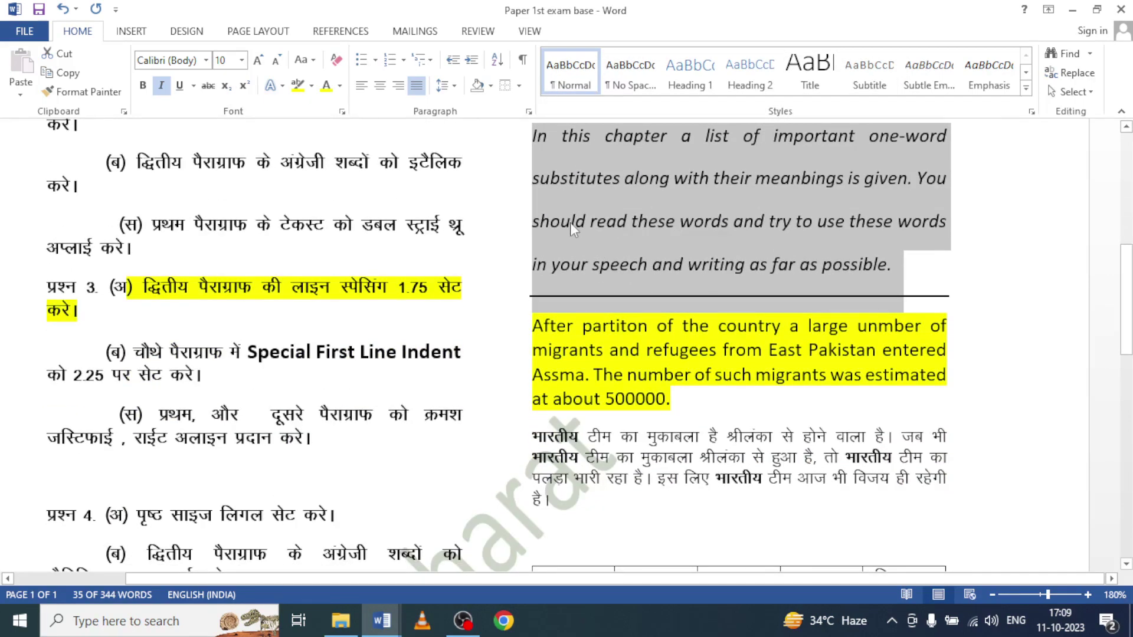
Move the yellow highlight from question 3(अ) to the question 3(ब) first-line-indent instruction
left_click_drag(128, 287, 187, 321)
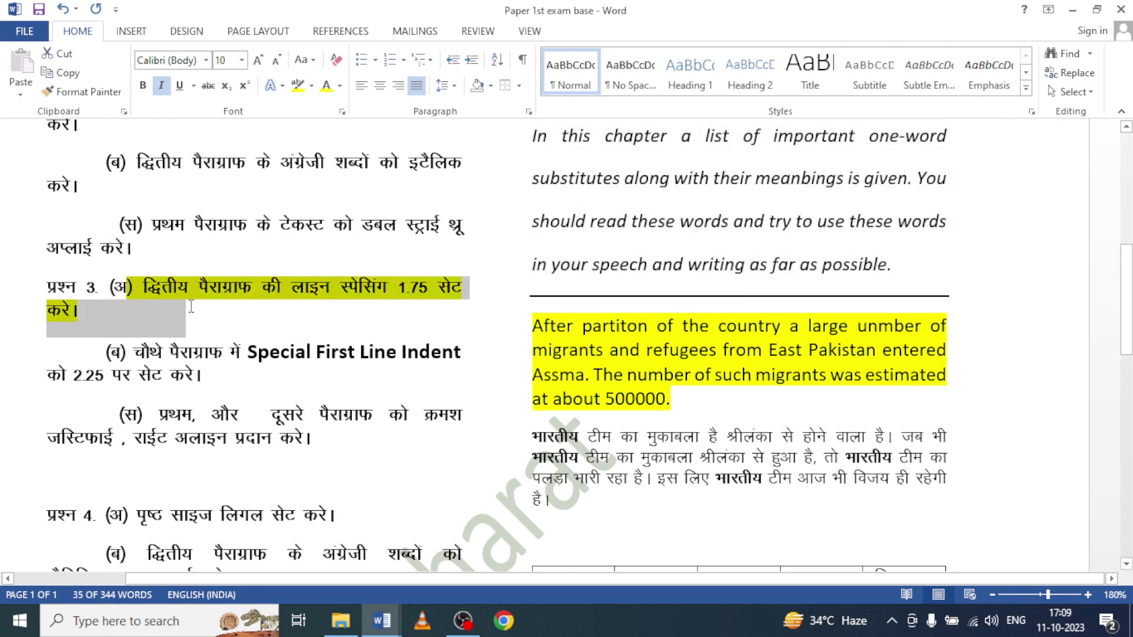
left_click(298, 86)
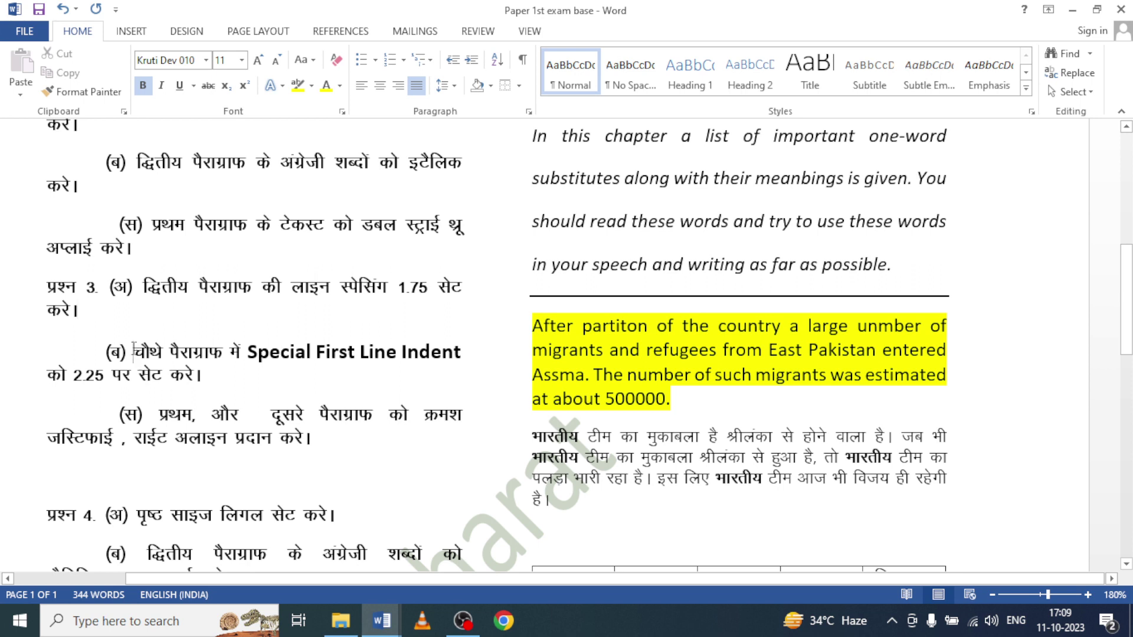
left_click_drag(133, 350, 228, 377)
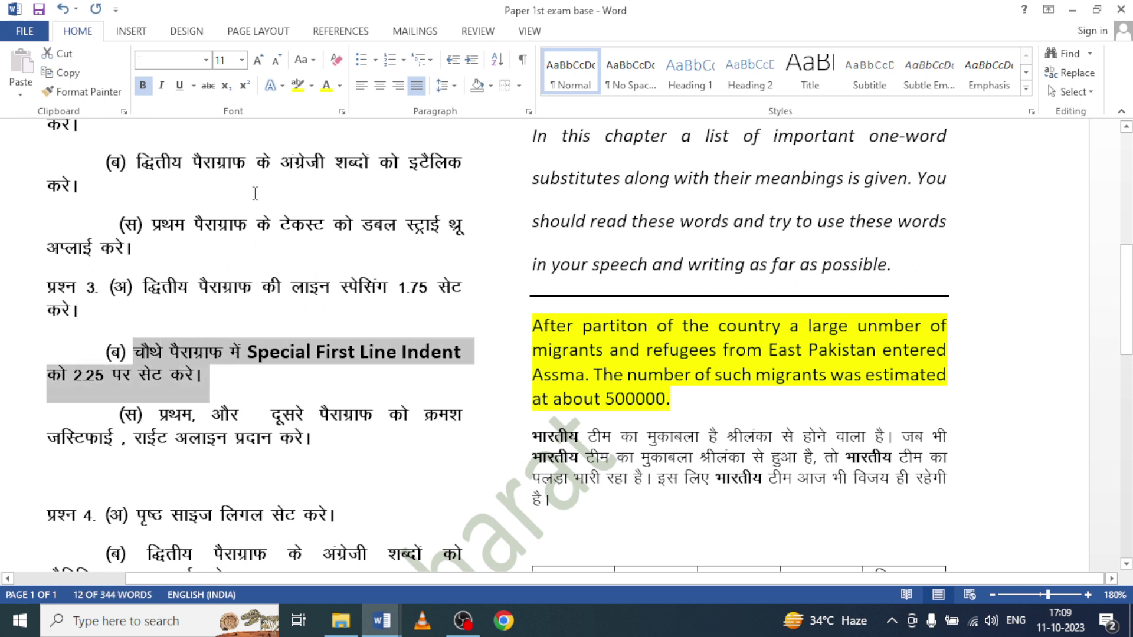
left_click(298, 86)
left_click(290, 382)
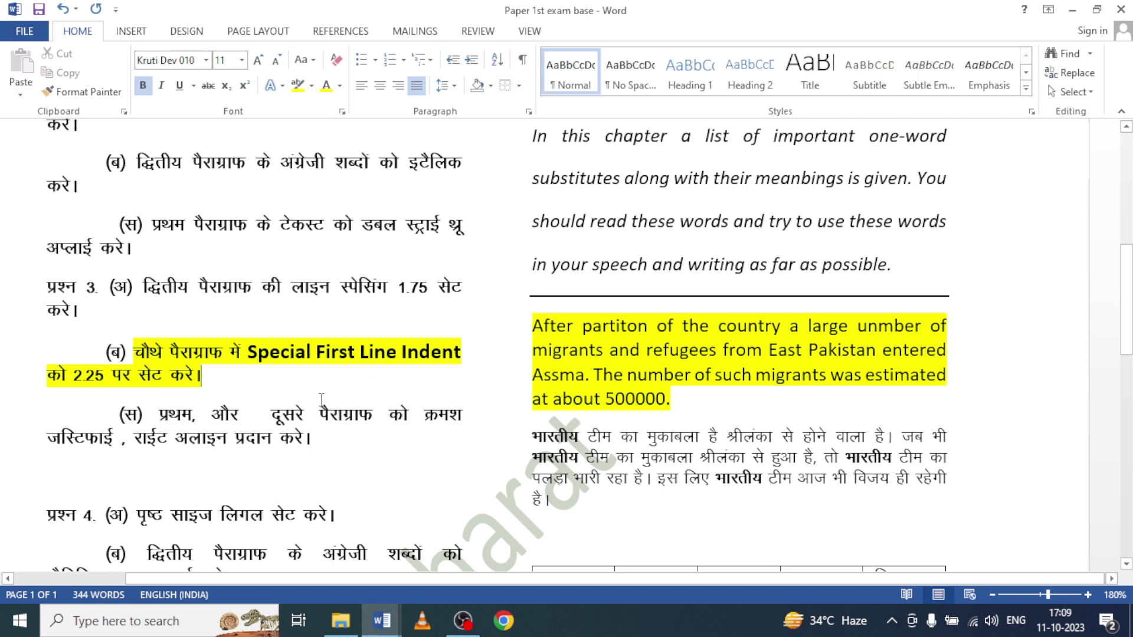
left_click(588, 441)
Set the Hindi भारतीय-team paragraph to a First line indent of 2.25 cm in the Paragraph dialog
left_click_drag(535, 437, 590, 499)
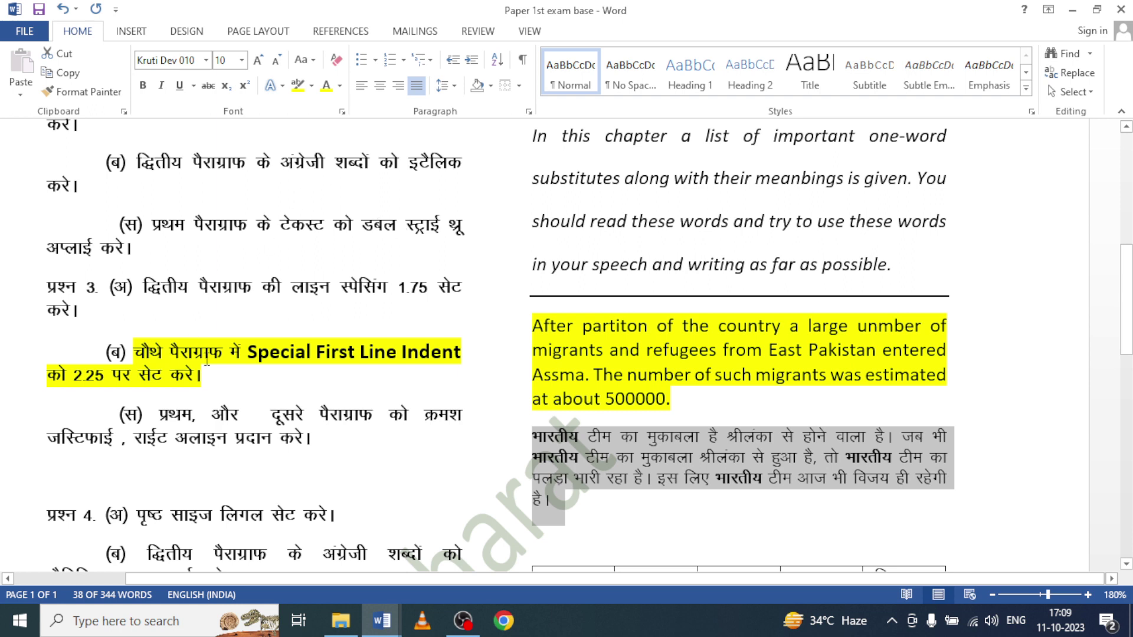
left_click(529, 112)
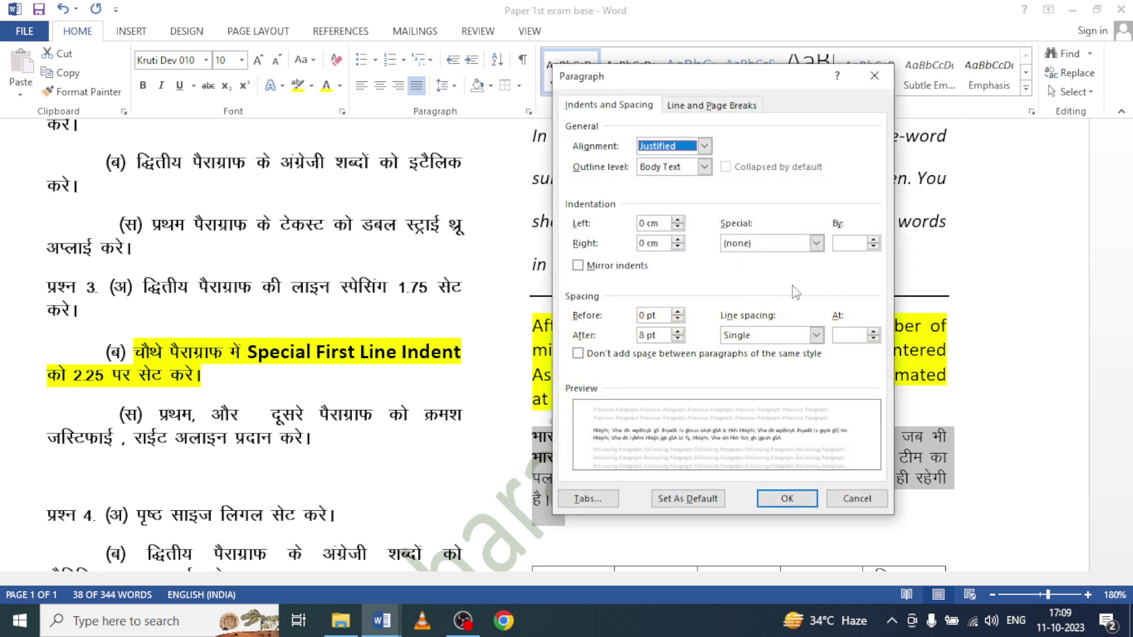
left_click(817, 243)
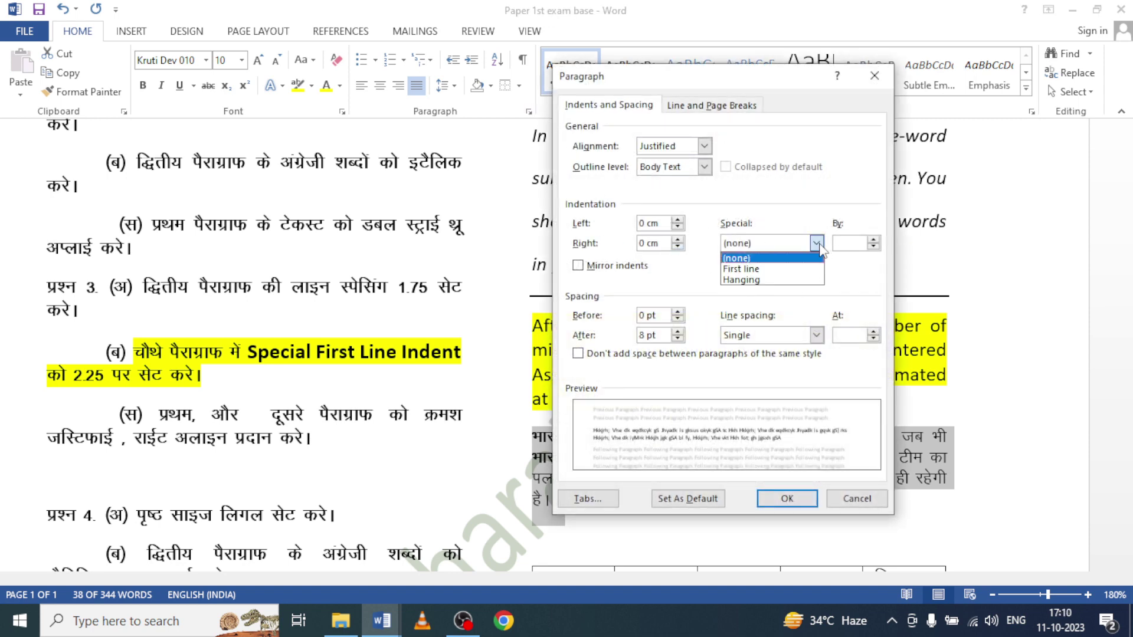
left_click(794, 269)
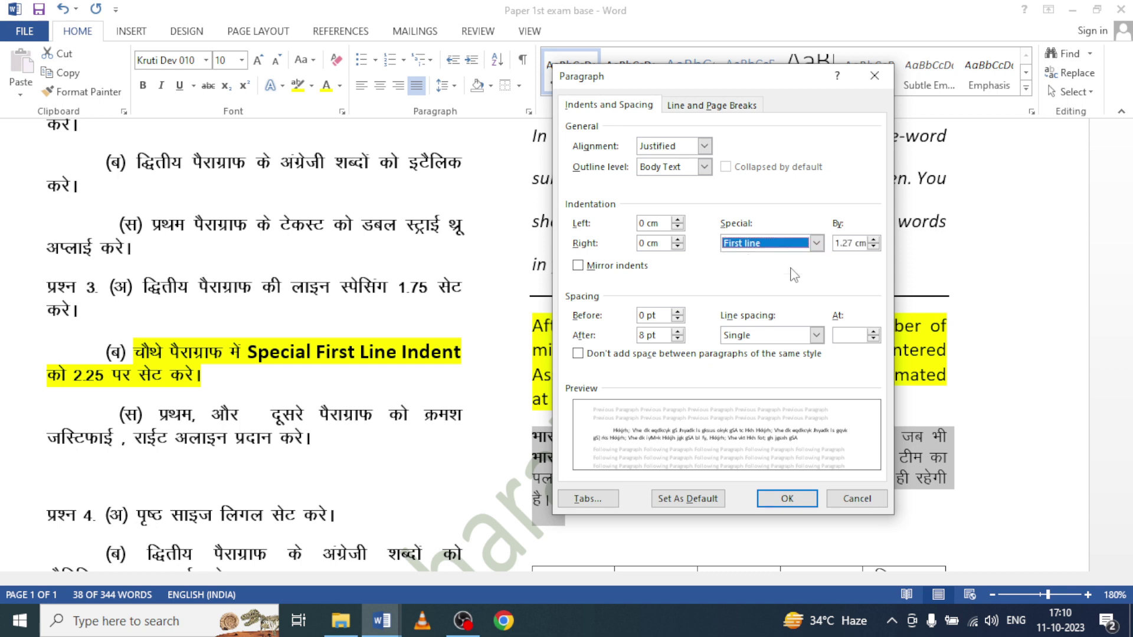
left_click(854, 244)
key("BackSpace")
key("BackSpace")
key("BackSpace")
key("BackSpace")
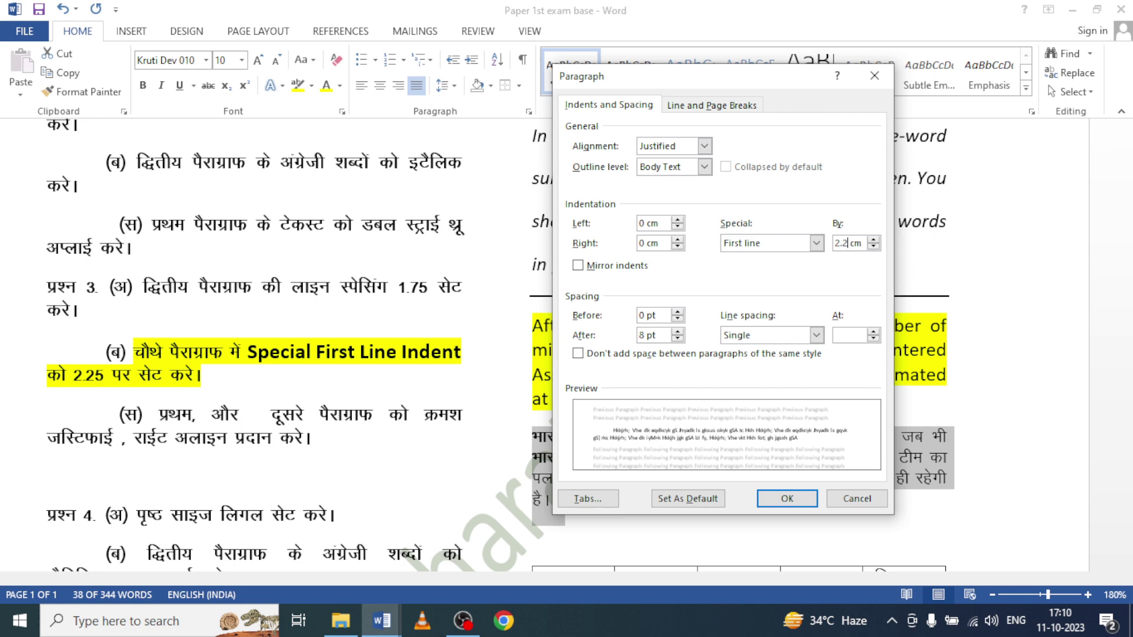
left_click(787, 499)
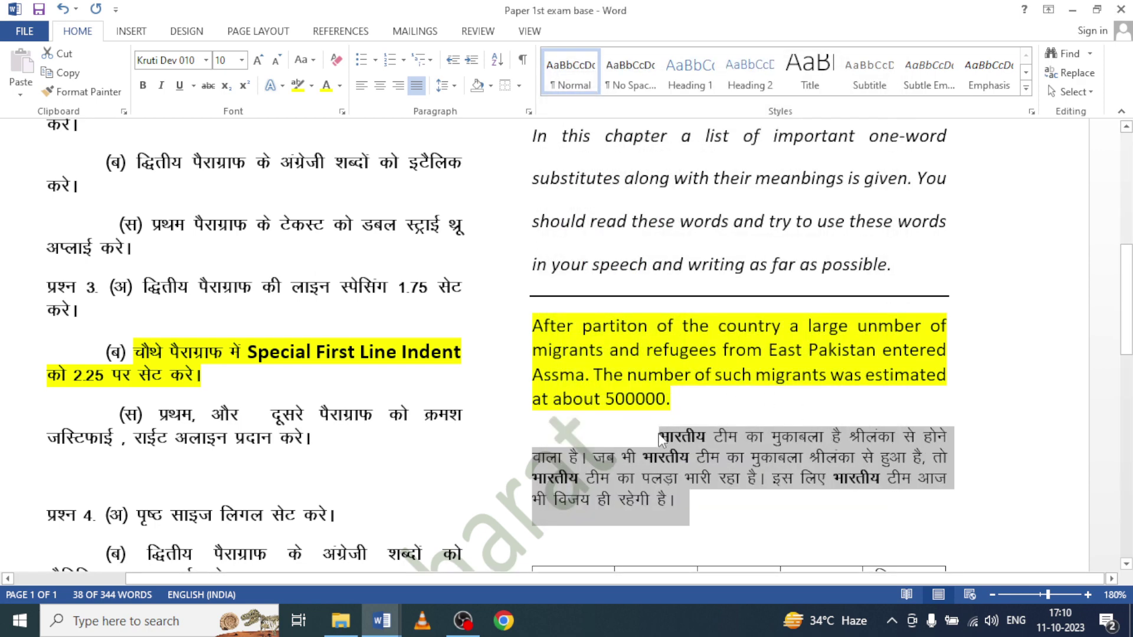
scroll(590, 401, "down", 2)
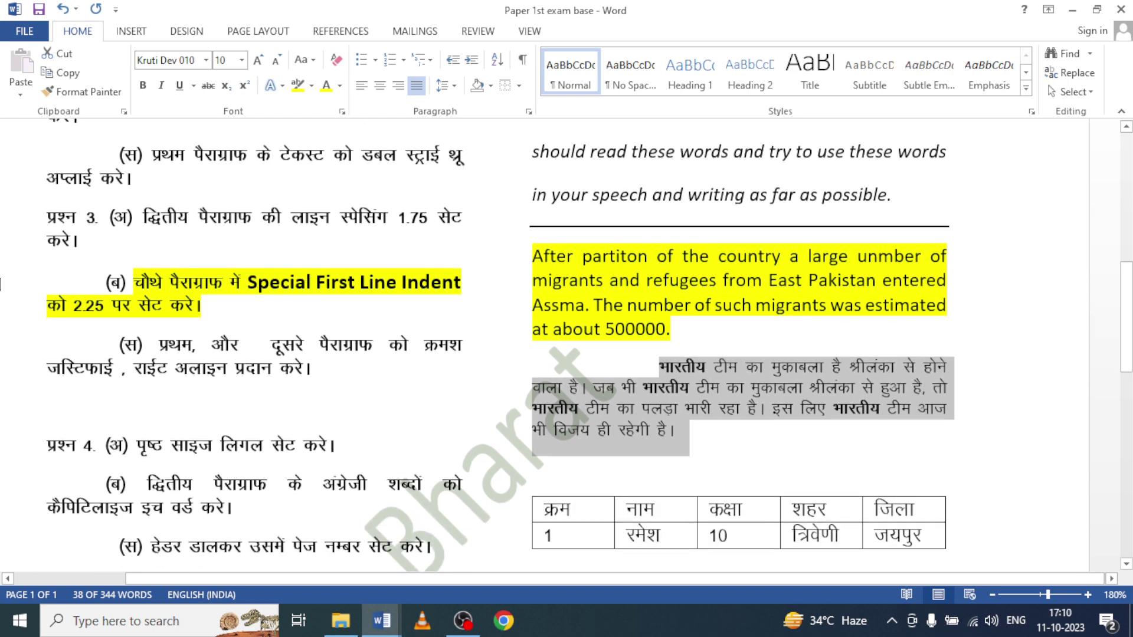
Clear the highlight from question 3(ब) and highlight the 3(स) justify/right-align instruction yellow
left_click_drag(133, 282, 207, 313)
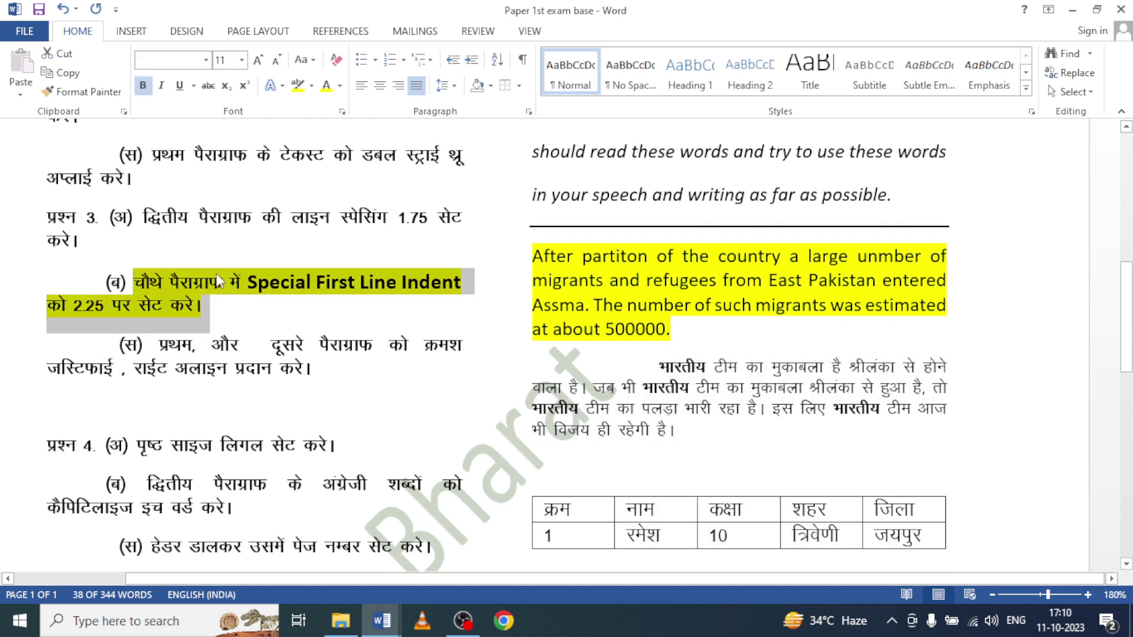
left_click(200, 307)
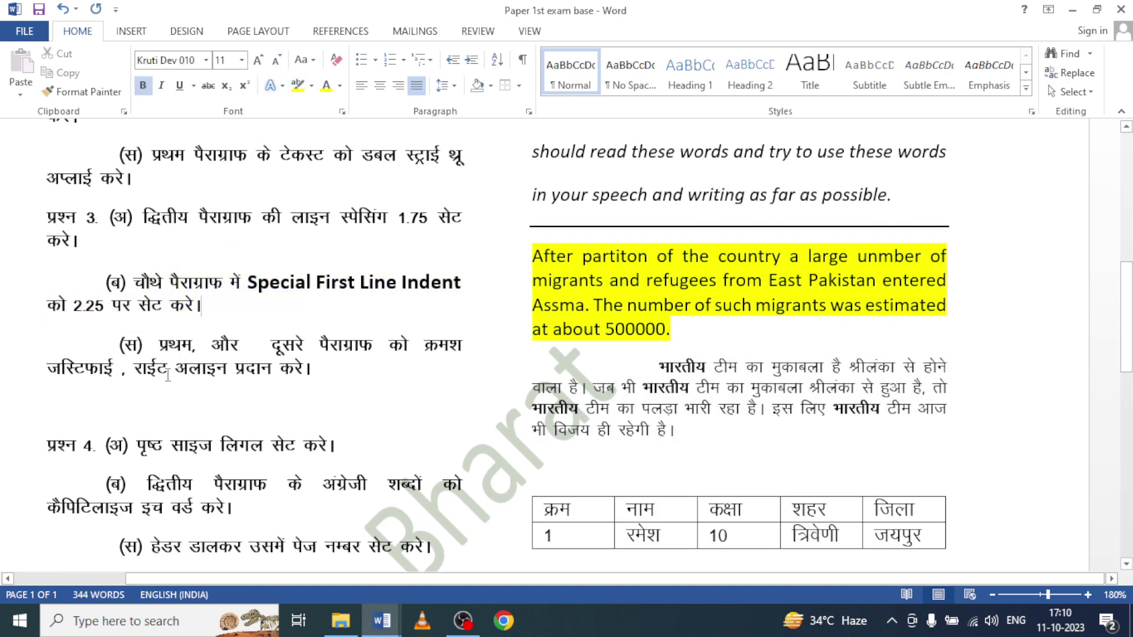
left_click_drag(155, 342, 319, 378)
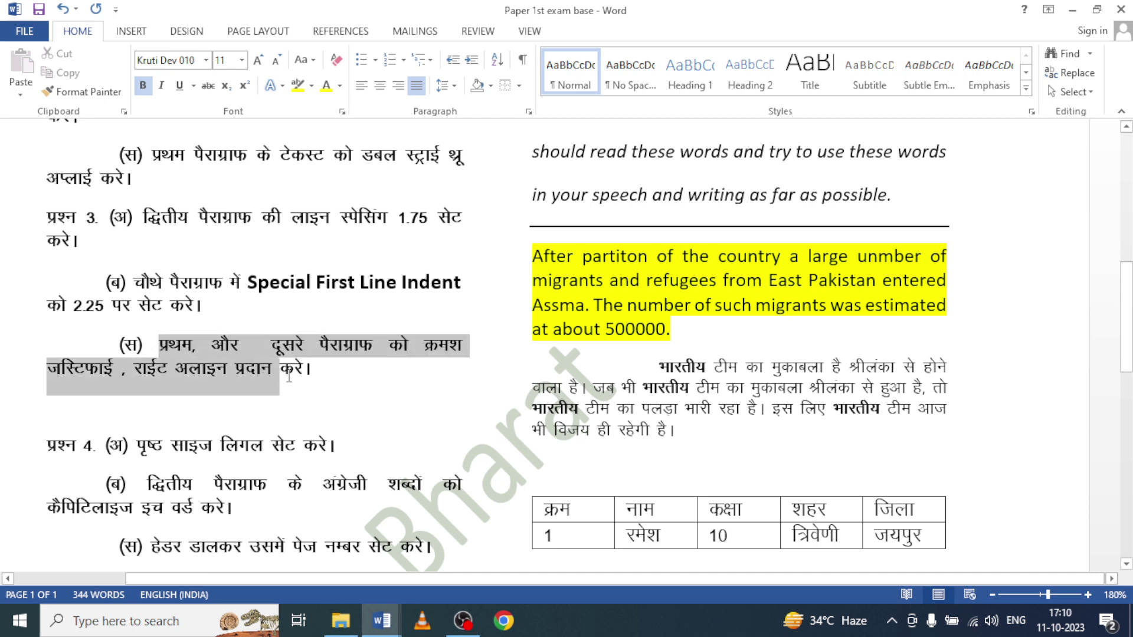
left_click(298, 85)
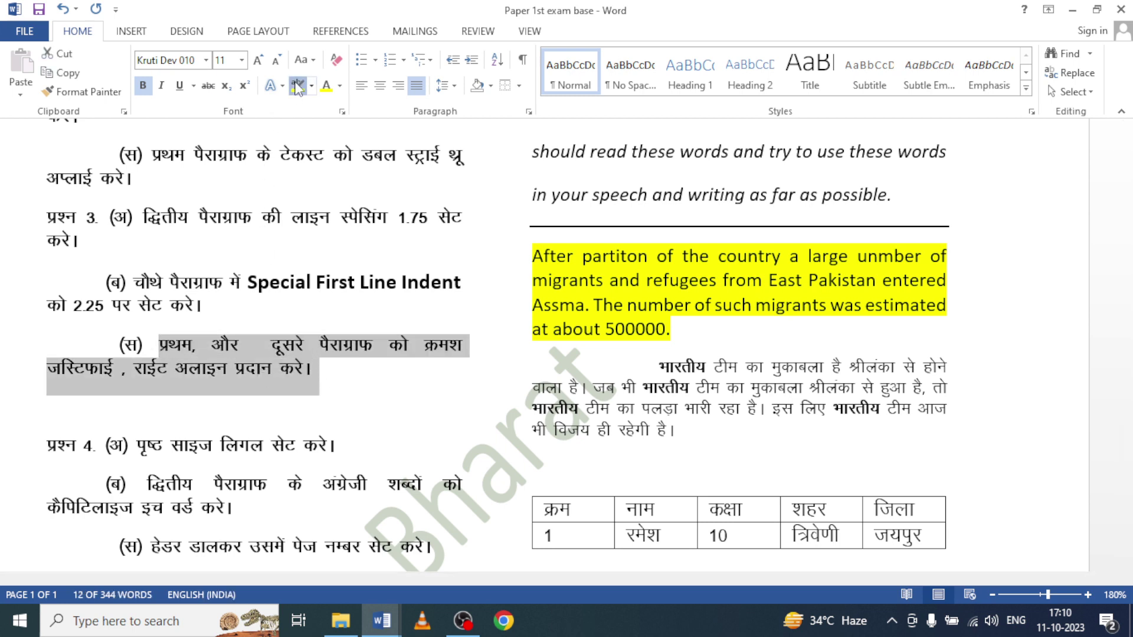
left_click(285, 408)
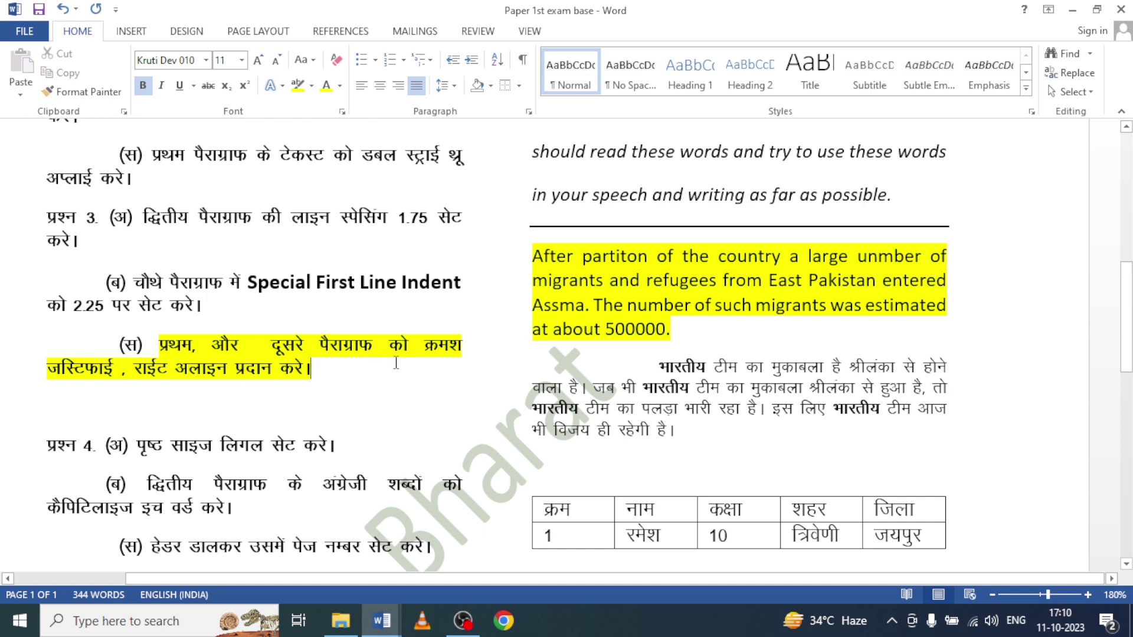
scroll(257, 425, "up", 2)
scroll(257, 425, "up", 2)
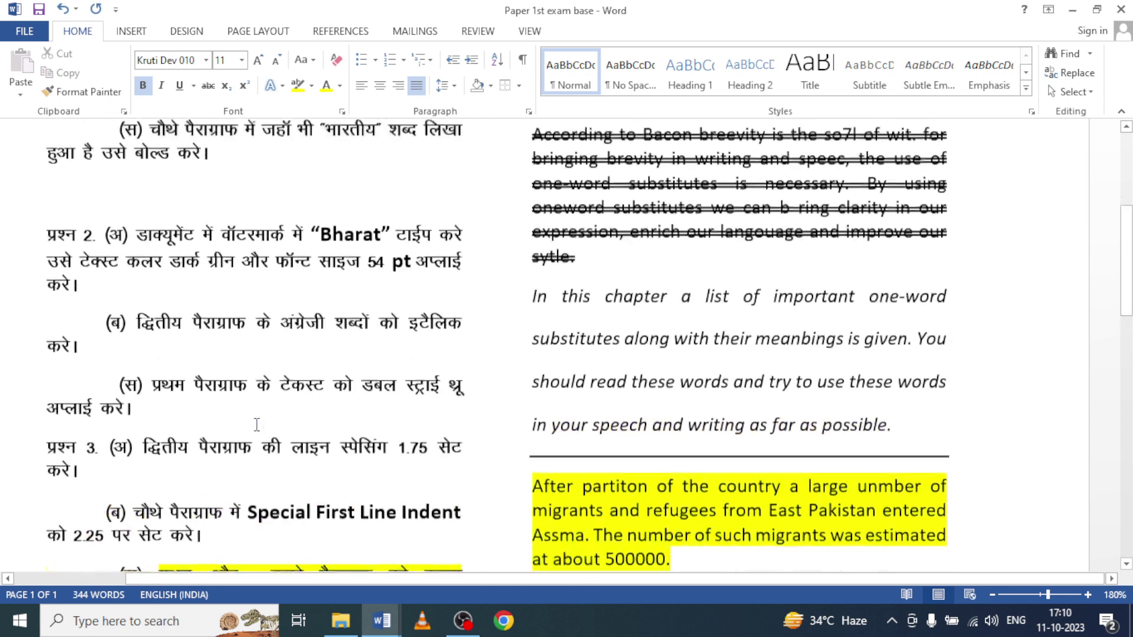
scroll(257, 425, "up", 2)
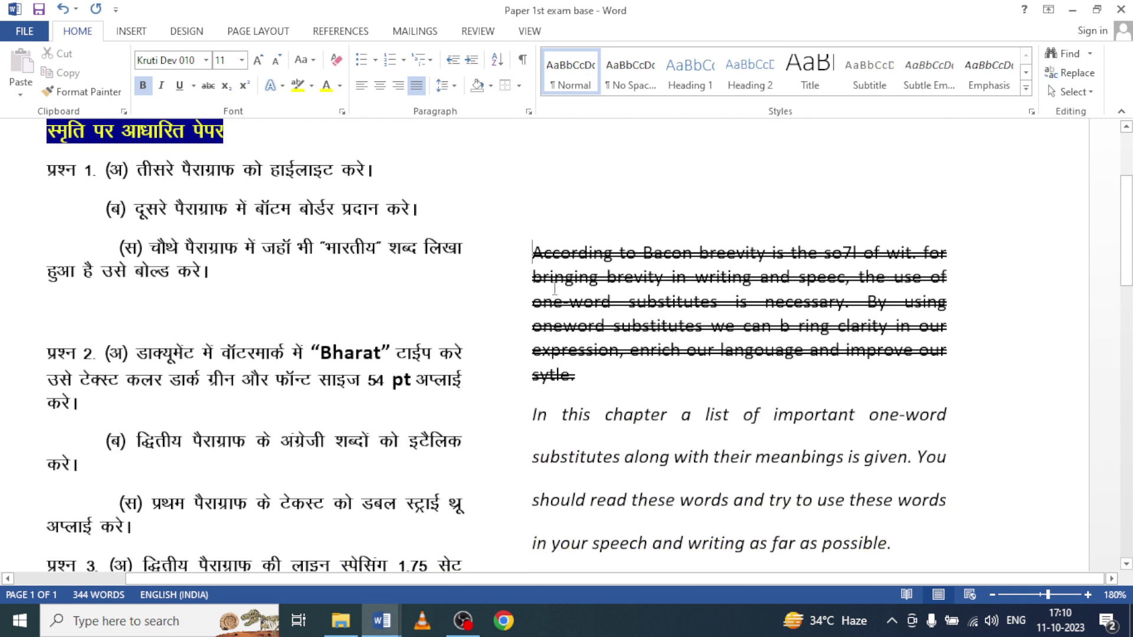
Justify the struck-through first paragraph
left_click(599, 386, "shift")
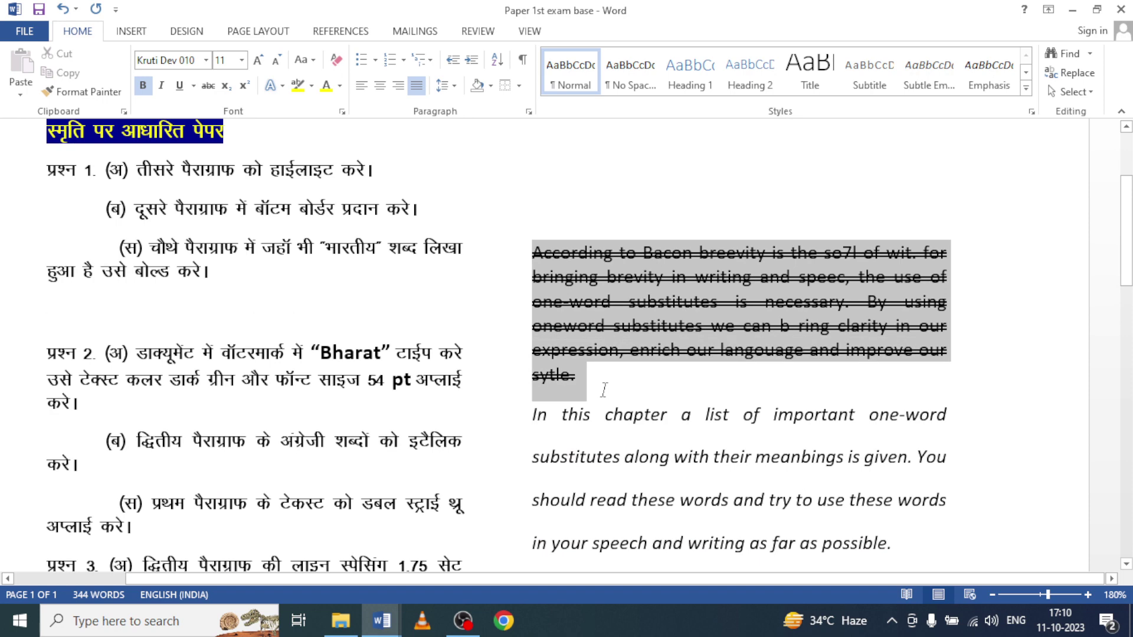
left_click(416, 87)
left_click(417, 86)
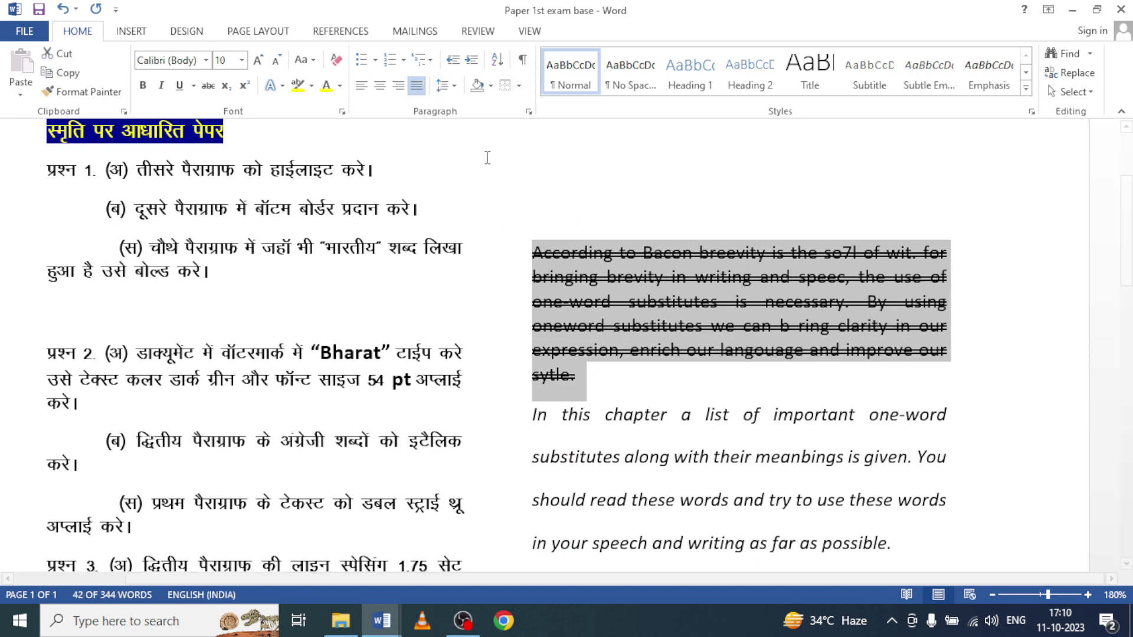
scroll(577, 270, "down", 3)
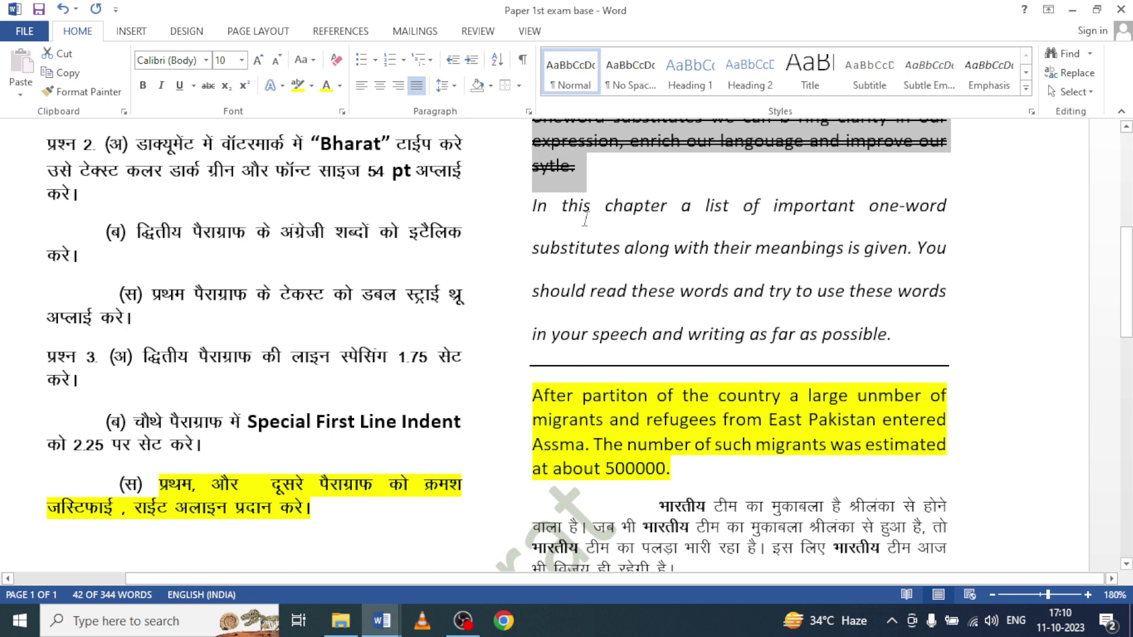
Right-align the italic "In this chapter…" paragraph
left_click_drag(531, 203, 907, 325)
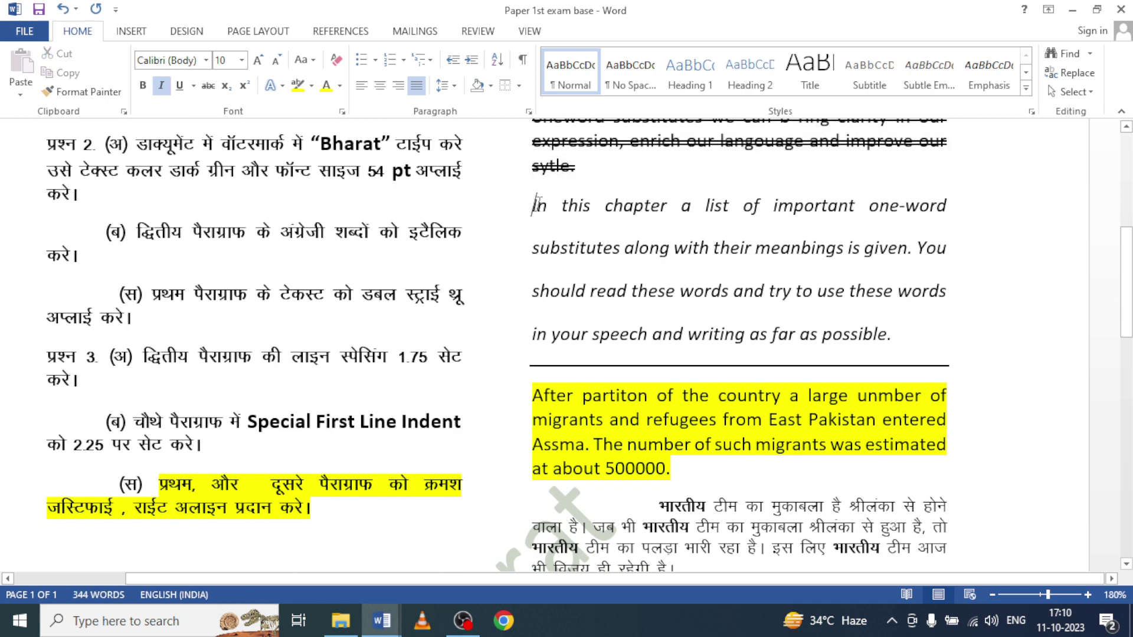
left_click(399, 86)
scroll(681, 313, "up", 3)
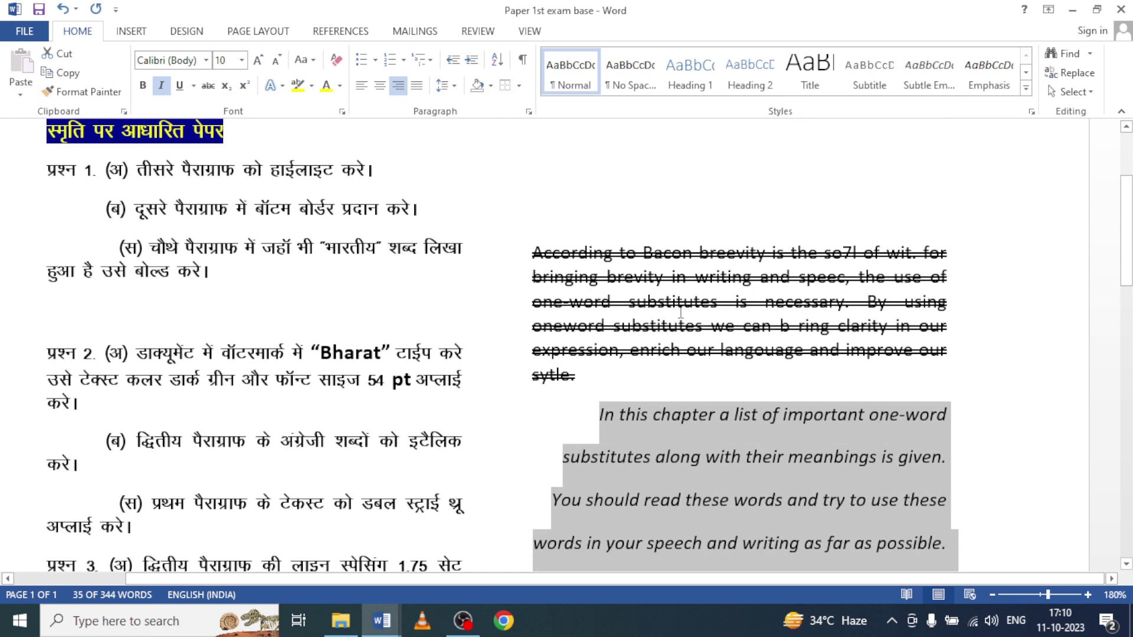
scroll(677, 313, "down", 2)
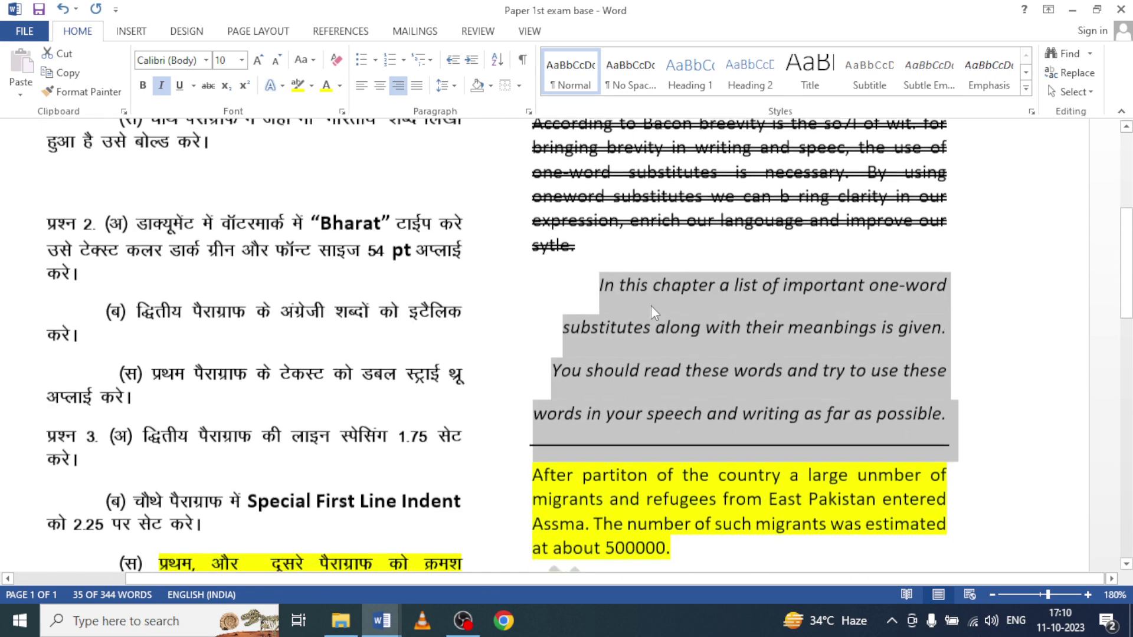
scroll(650, 306, "down", 2)
scroll(466, 332, "down", 2)
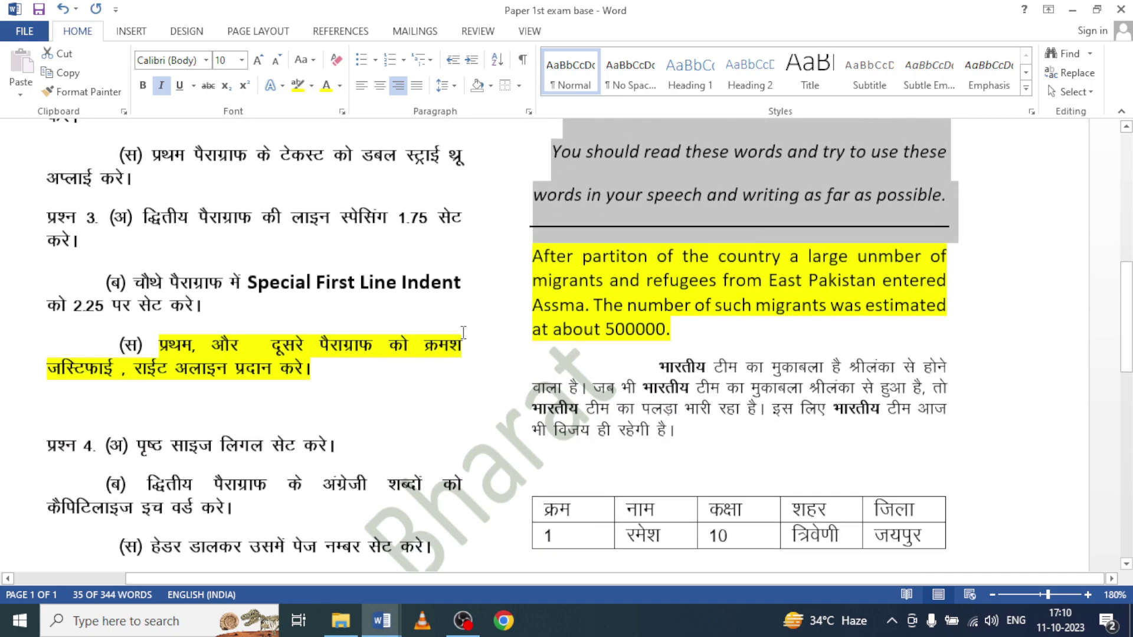
scroll(452, 337, "down", 1)
scroll(313, 326, "down", 1)
scroll(239, 317, "down", 1)
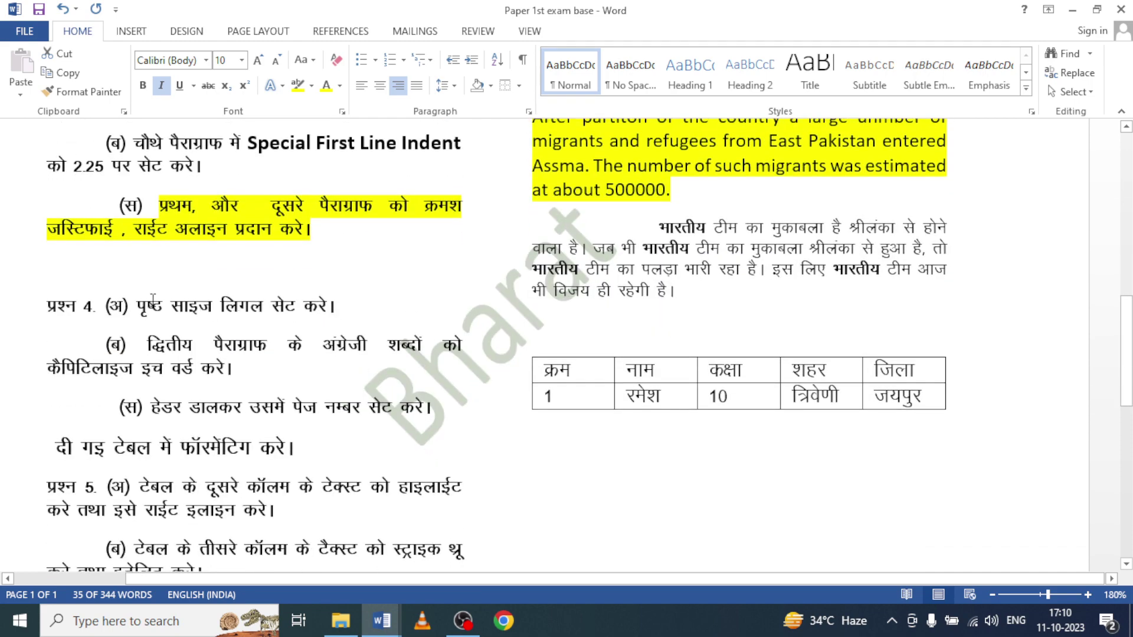
Remove the yellow highlight from question 3(स) and highlight the question 4(अ) line yellow
left_click_drag(147, 203, 322, 251)
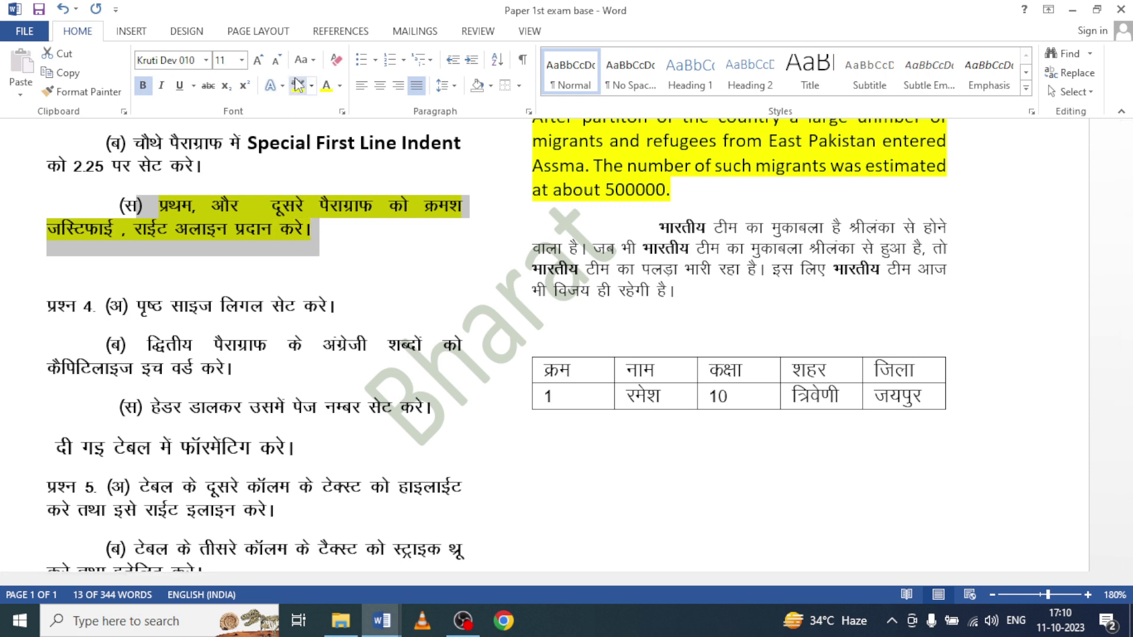
left_click(311, 229)
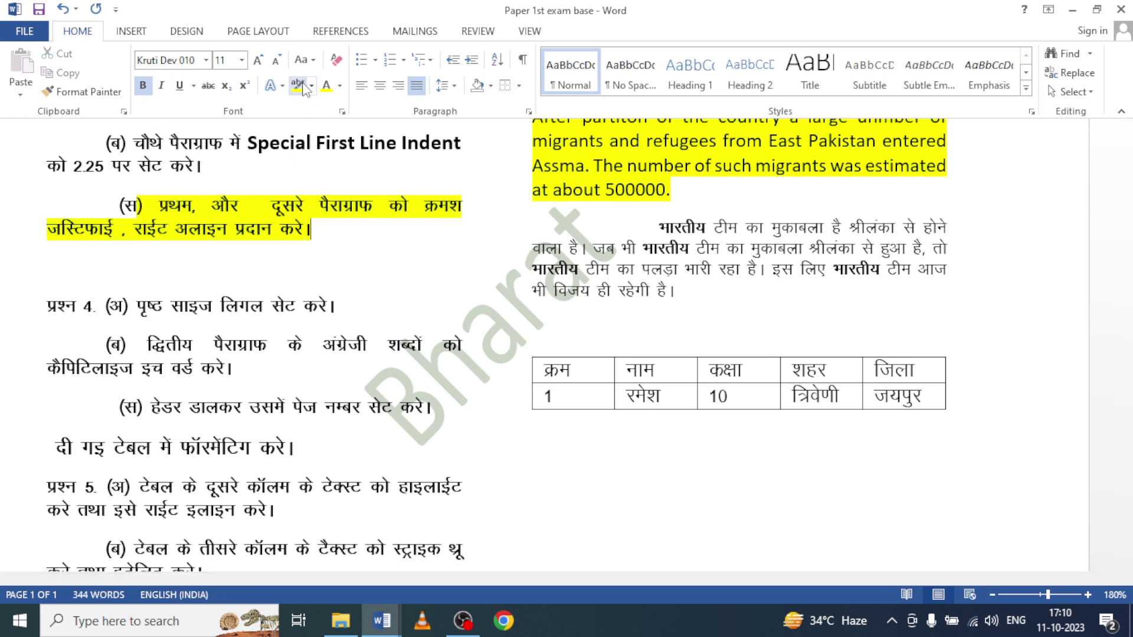
left_click_drag(156, 205, 310, 251)
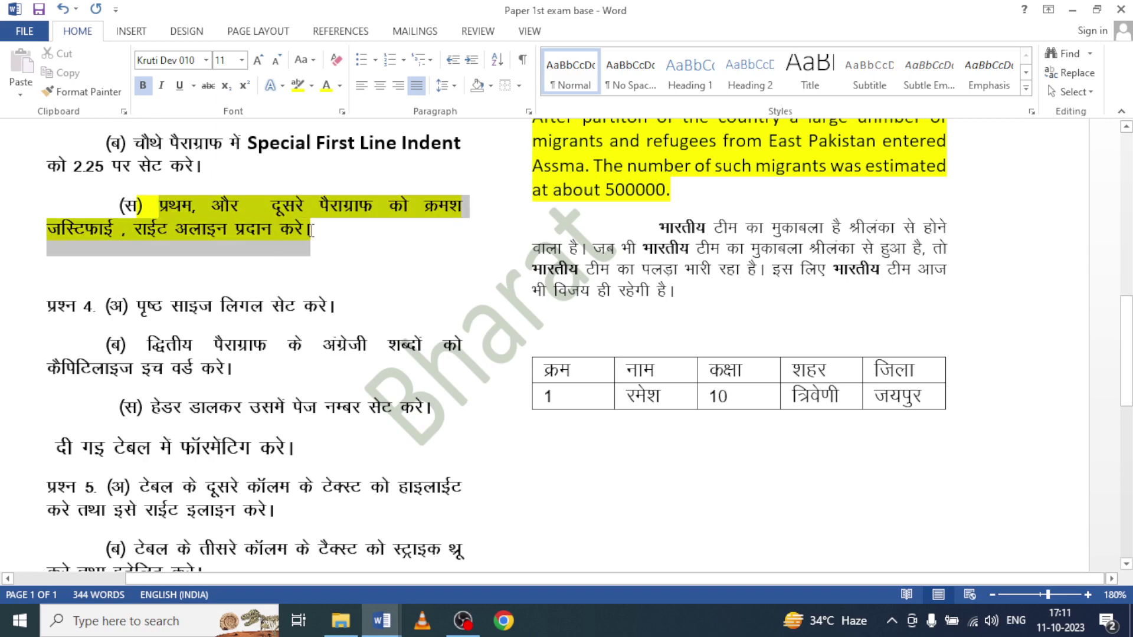
left_click(298, 85)
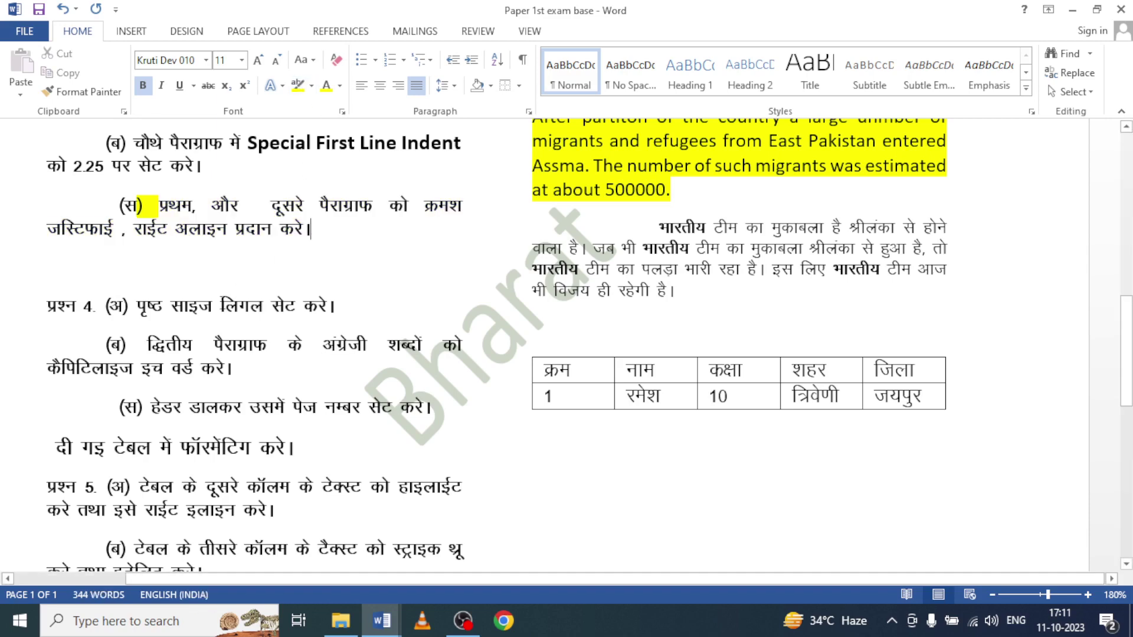
left_click(13, 323)
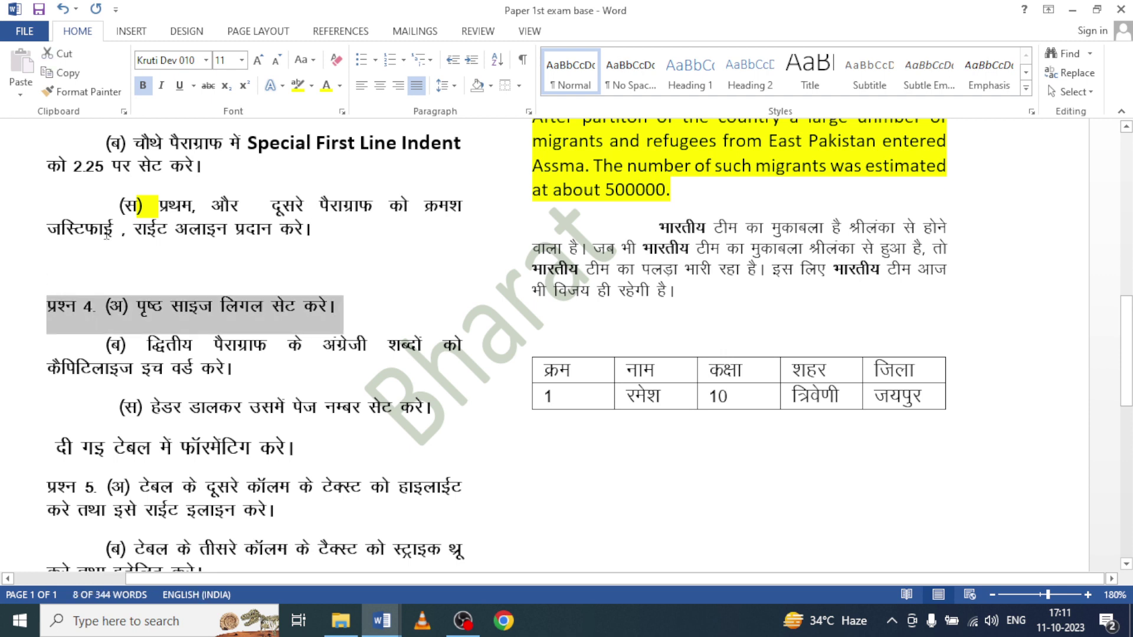
left_click(298, 86)
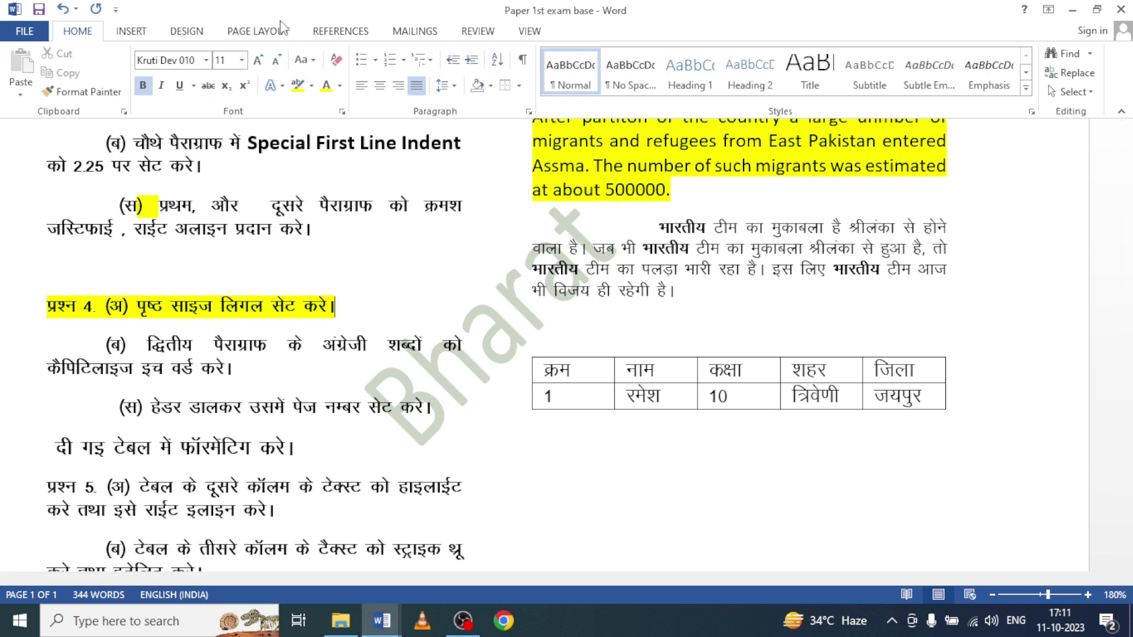
Try a Legal page size, undo it, and reselect the question 4(अ) line
left_click(264, 35)
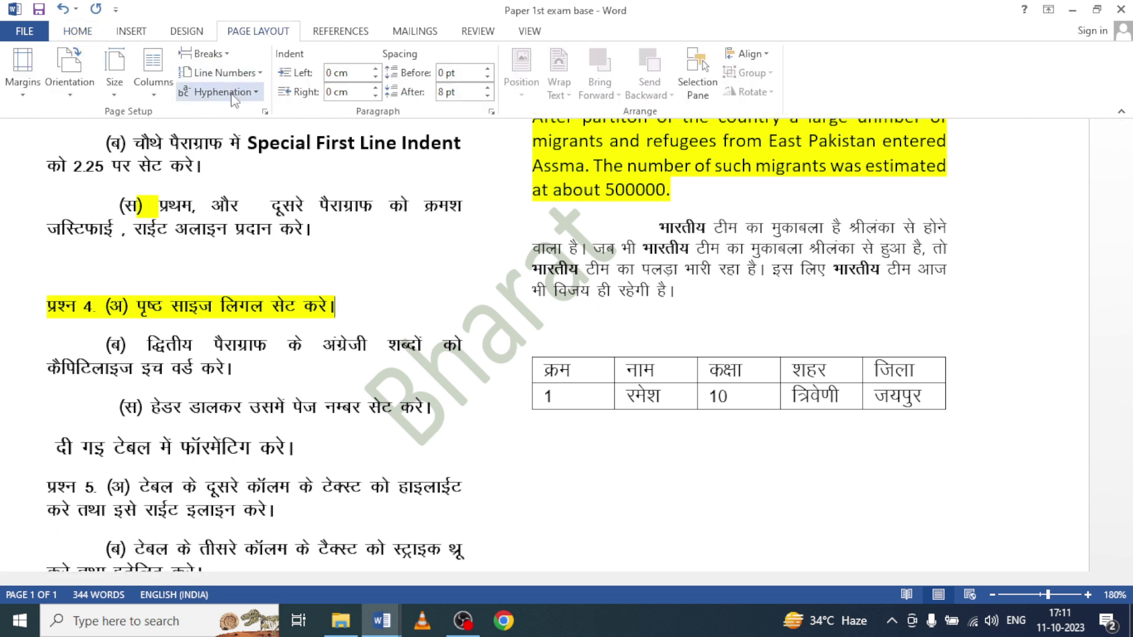
left_click(116, 94)
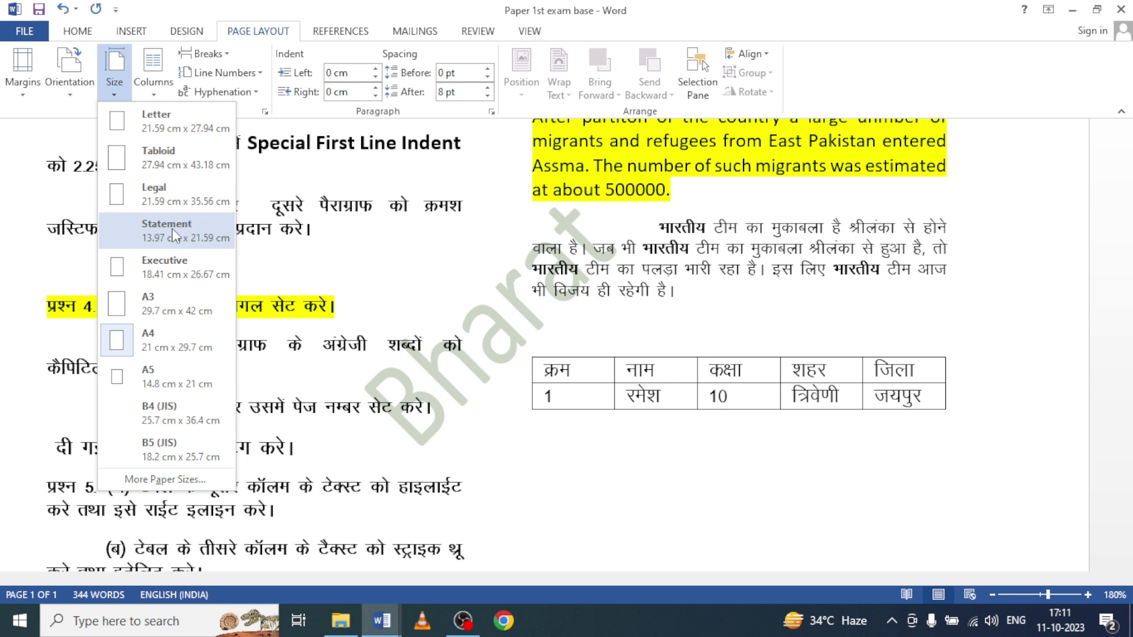
left_click(159, 188)
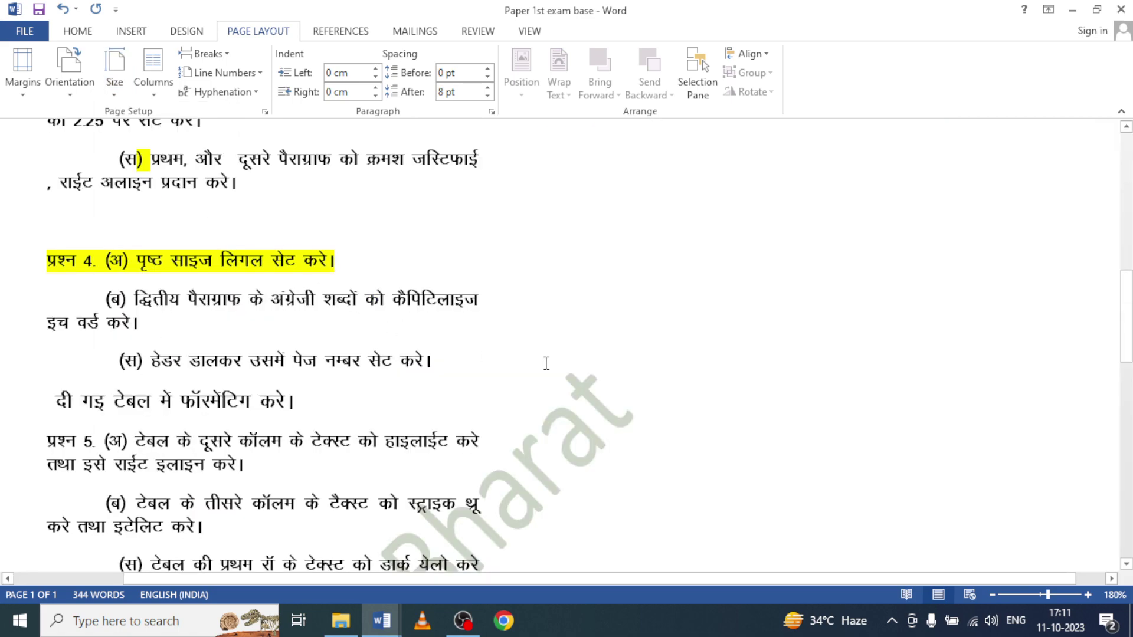
scroll(679, 363, "down", 5)
scroll(655, 362, "up", 5)
scroll(649, 361, "up", 7)
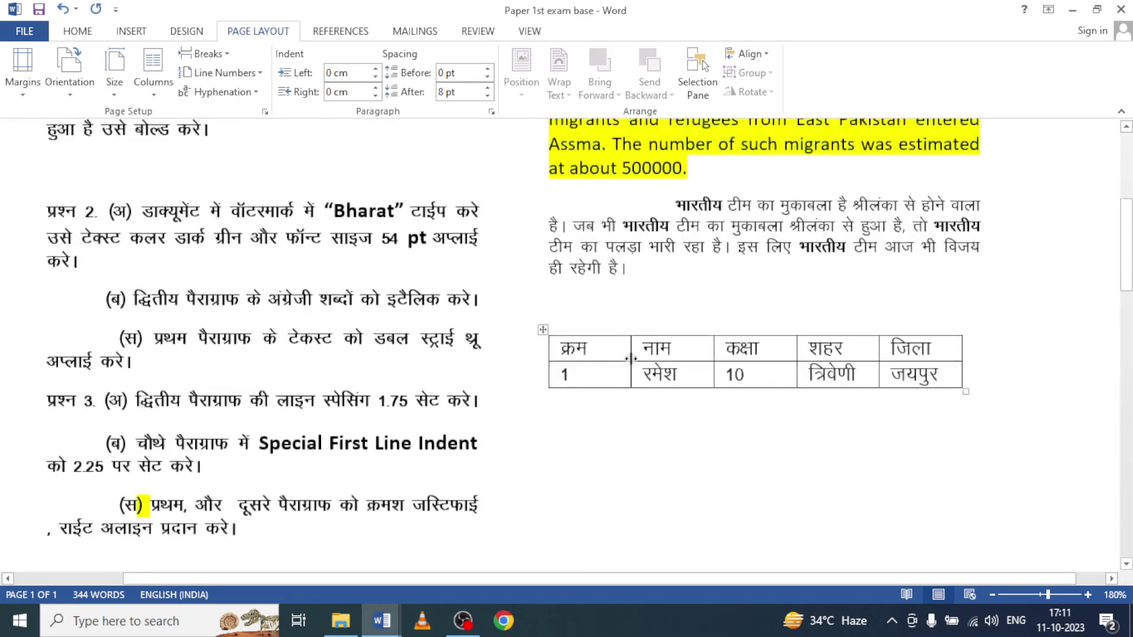
scroll(631, 360, "up", 5)
key("ctrl+z")
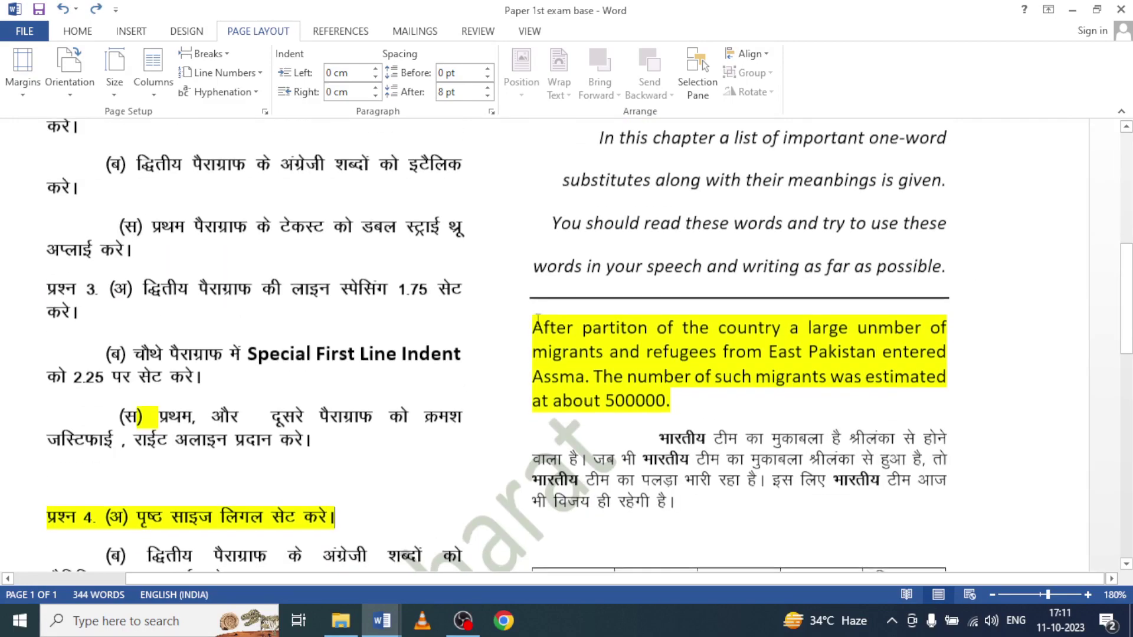
scroll(413, 265, "up", 3)
scroll(207, 190, "up", 3)
scroll(179, 273, "down", 5)
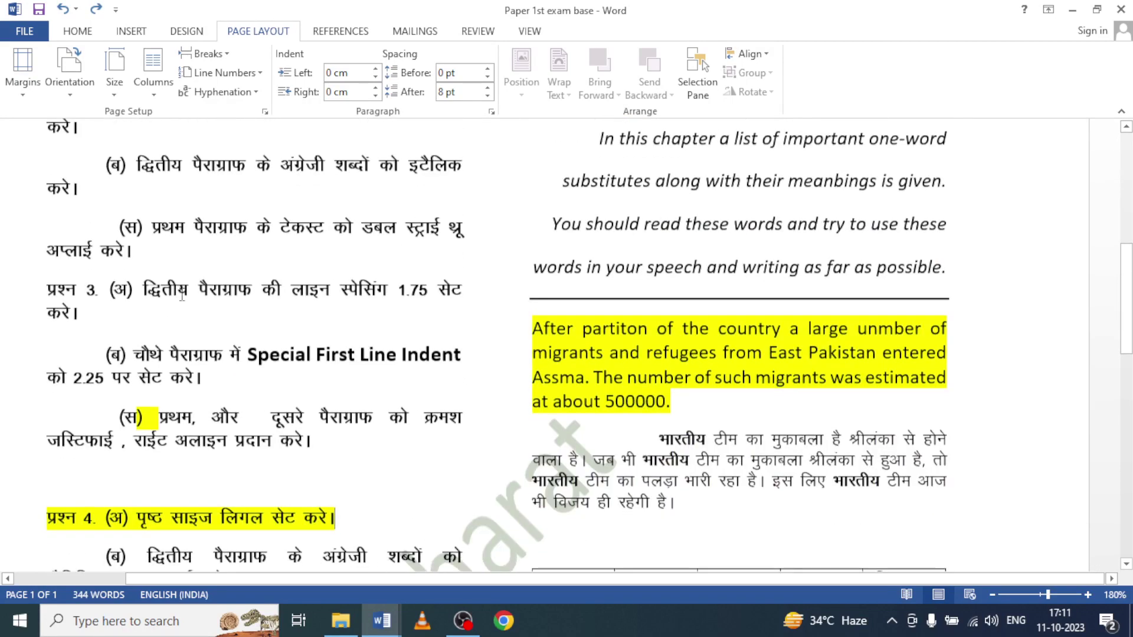
scroll(180, 273, "down", 2)
left_click(23, 308)
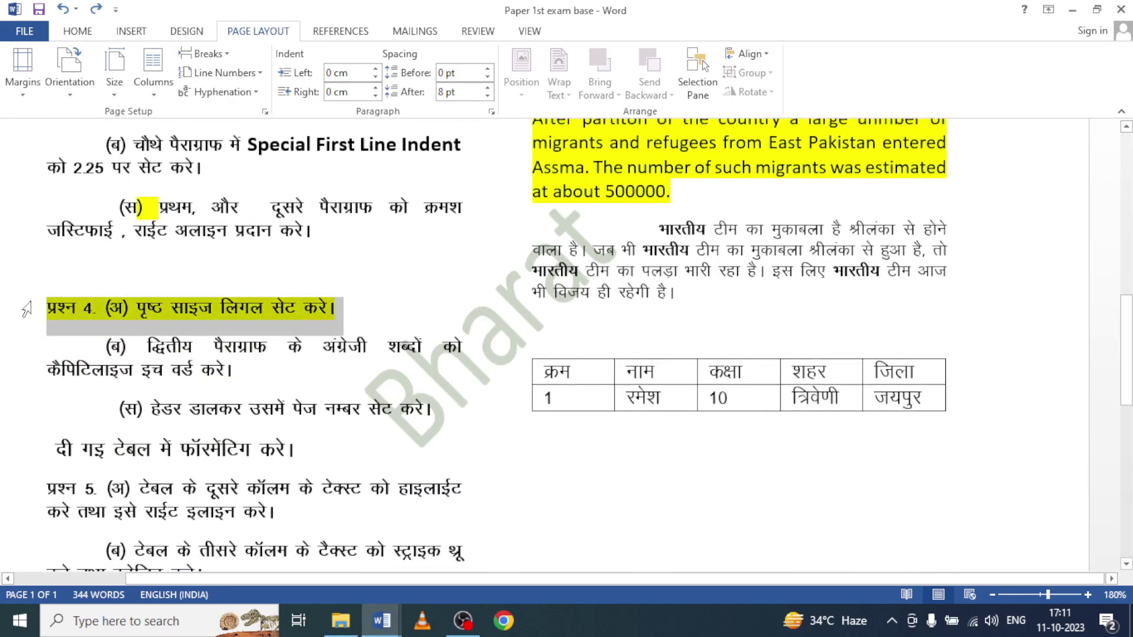
Move the yellow highlight from the question 4 line to the question 4(ब) instruction
left_click(81, 33)
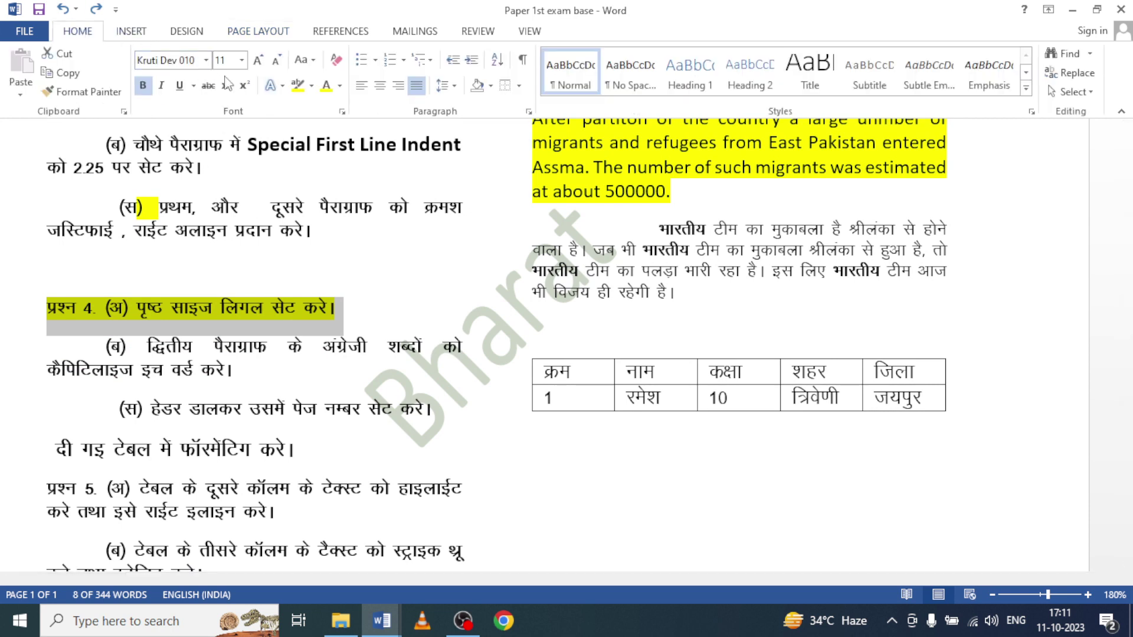
left_click(299, 86)
left_click_drag(141, 342, 242, 378)
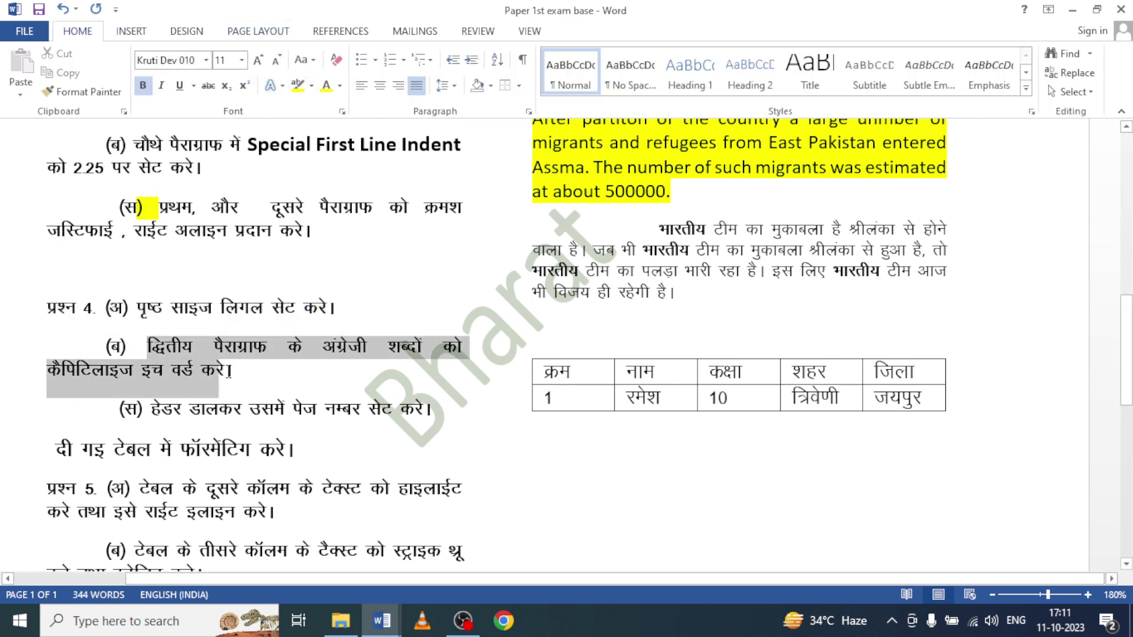
left_click(298, 85)
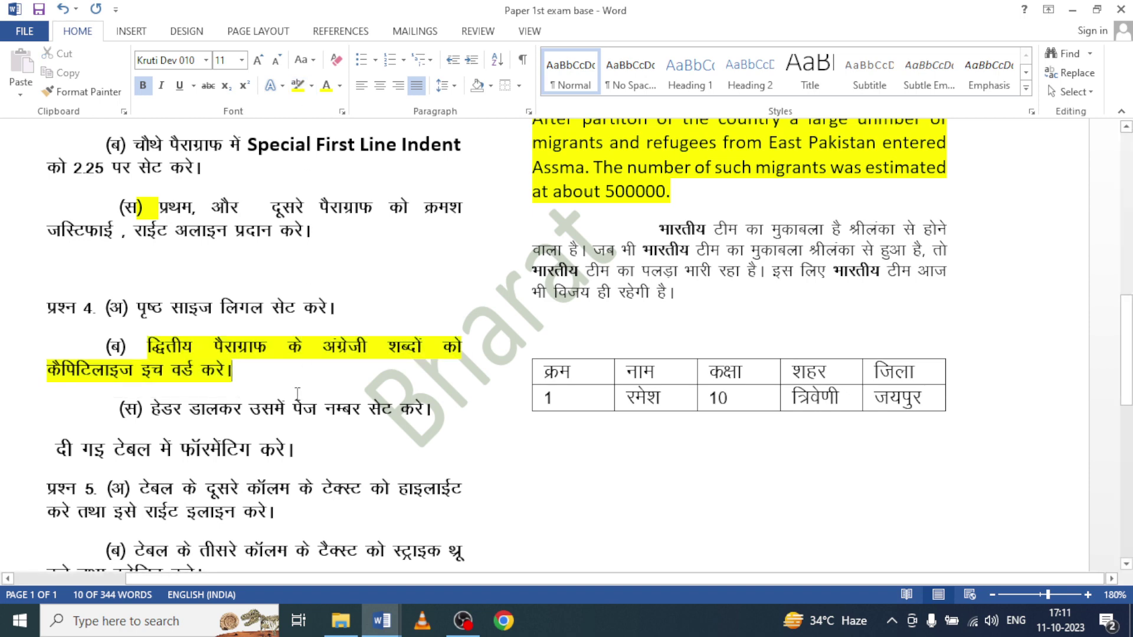
left_click(299, 391)
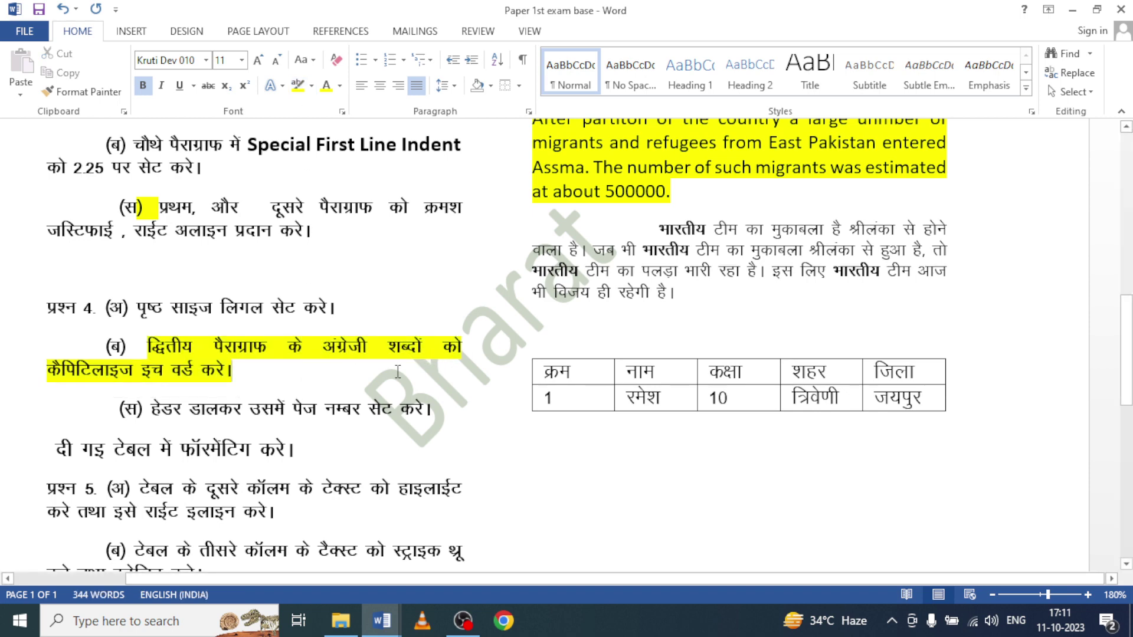
scroll(580, 328, "up", 2)
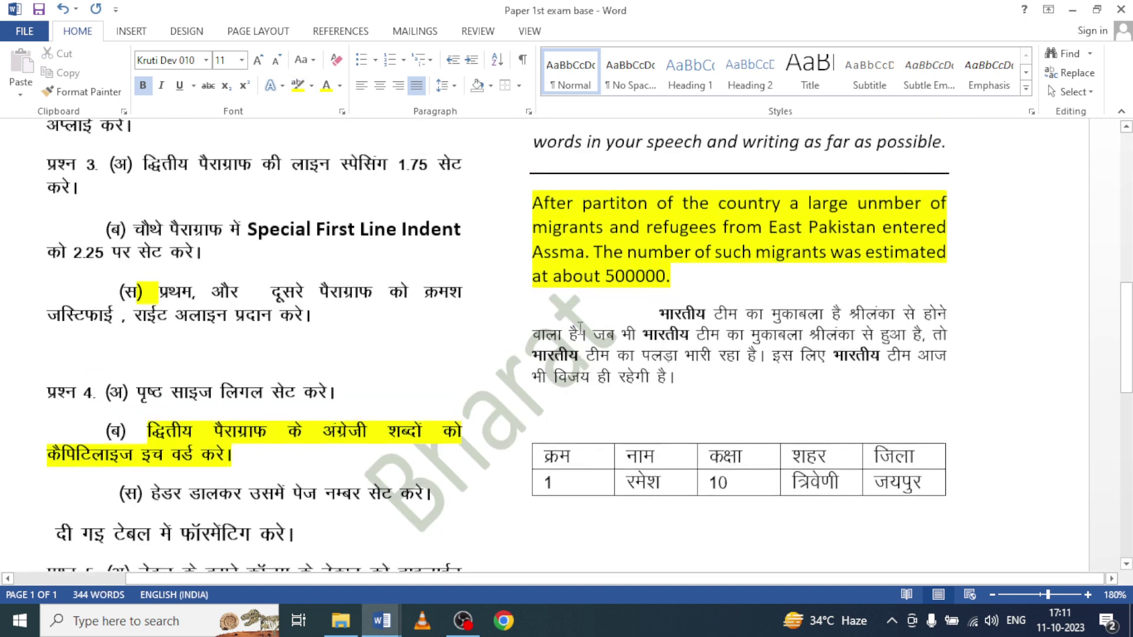
scroll(579, 328, "up", 3)
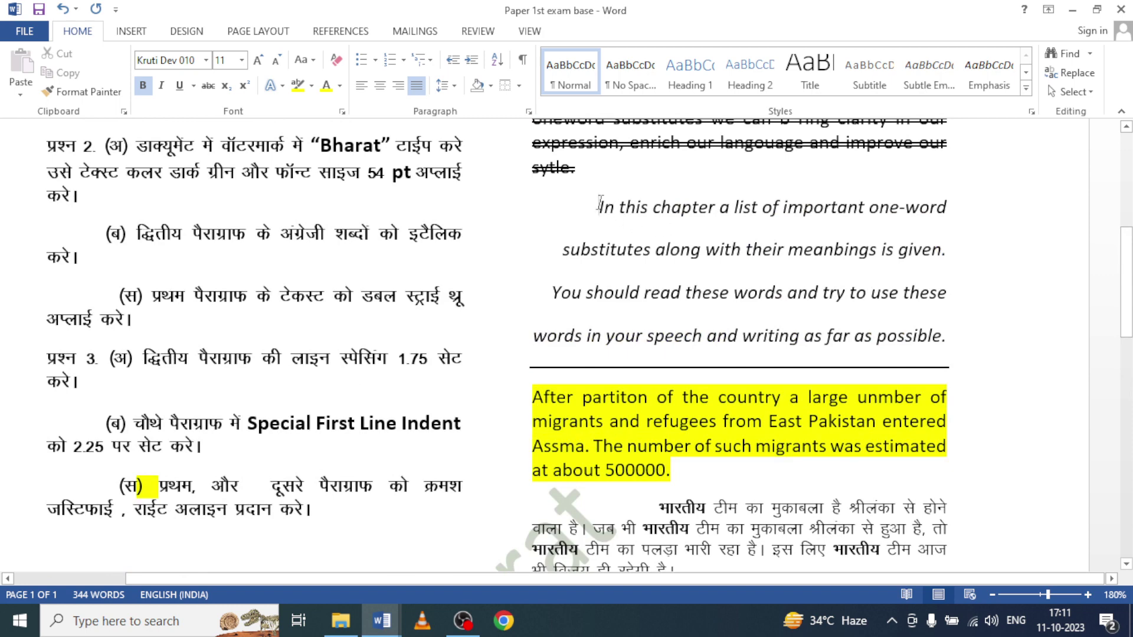
Apply Capitalize Each Word to the italic 'In this chapter' English paragraph
left_click_drag(600, 204, 941, 341)
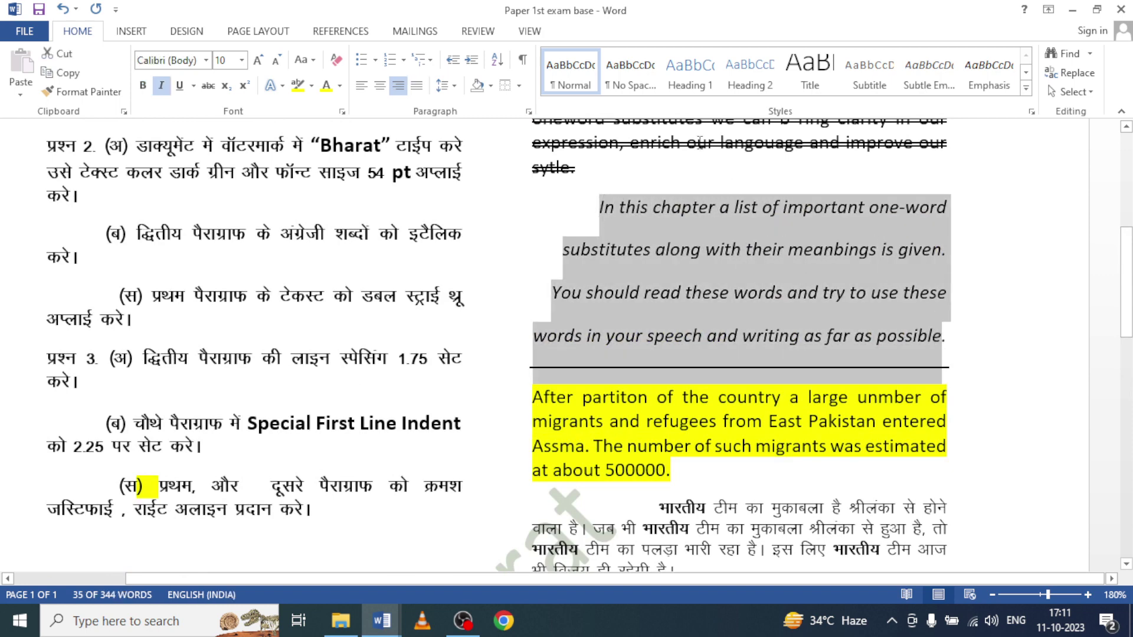
left_click(308, 63)
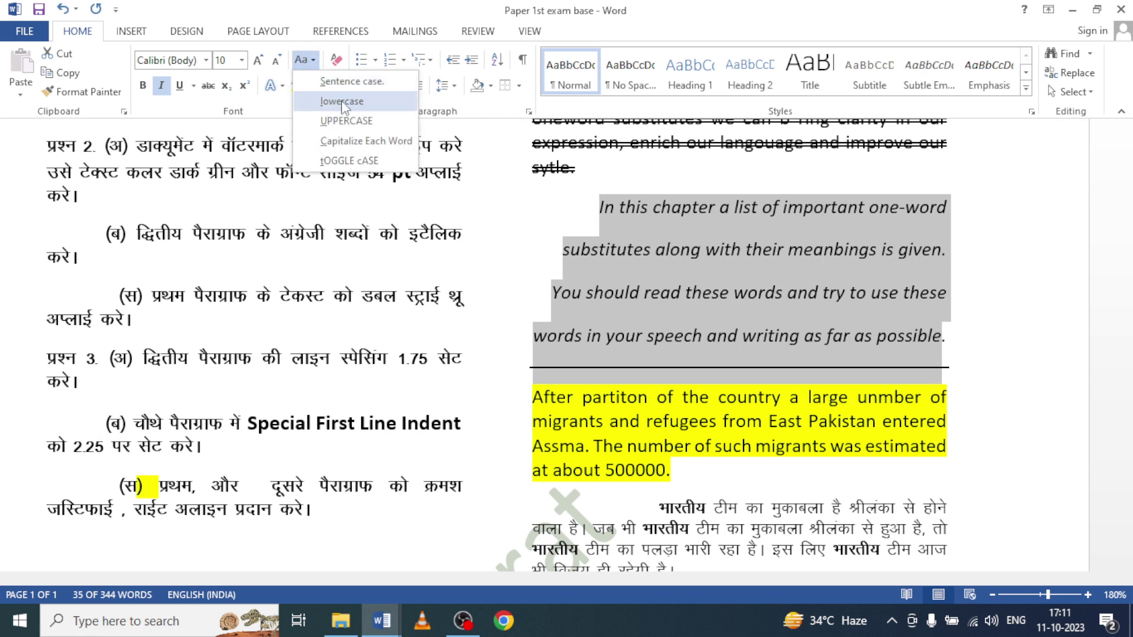
left_click(372, 141)
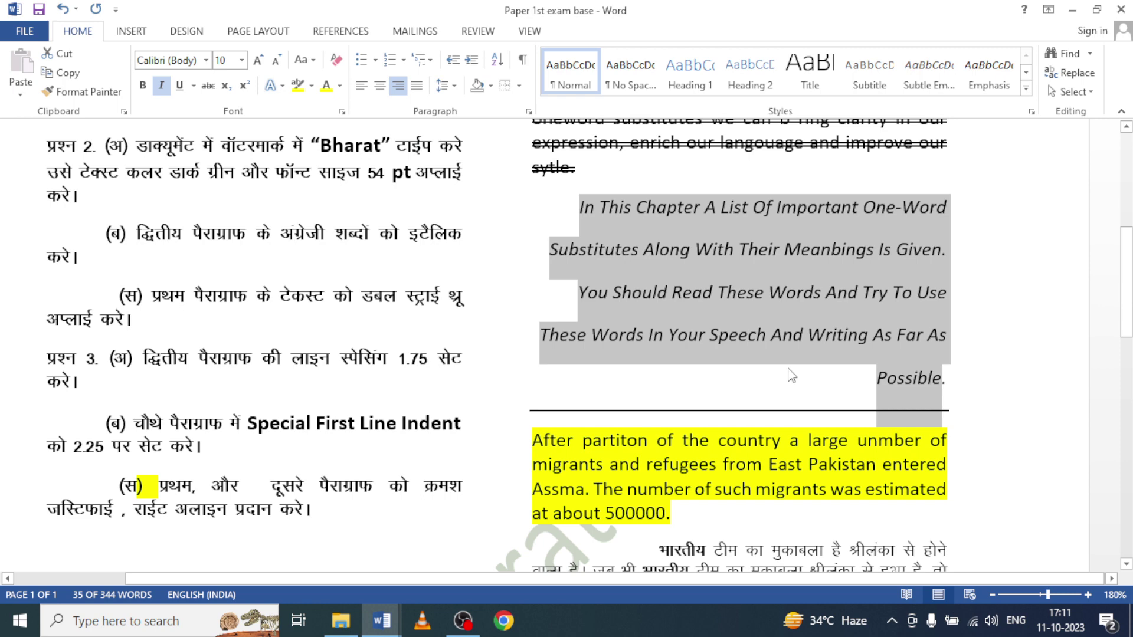
scroll(649, 330, "down", 1)
scroll(472, 284, "down", 4)
scroll(295, 236, "down", 2)
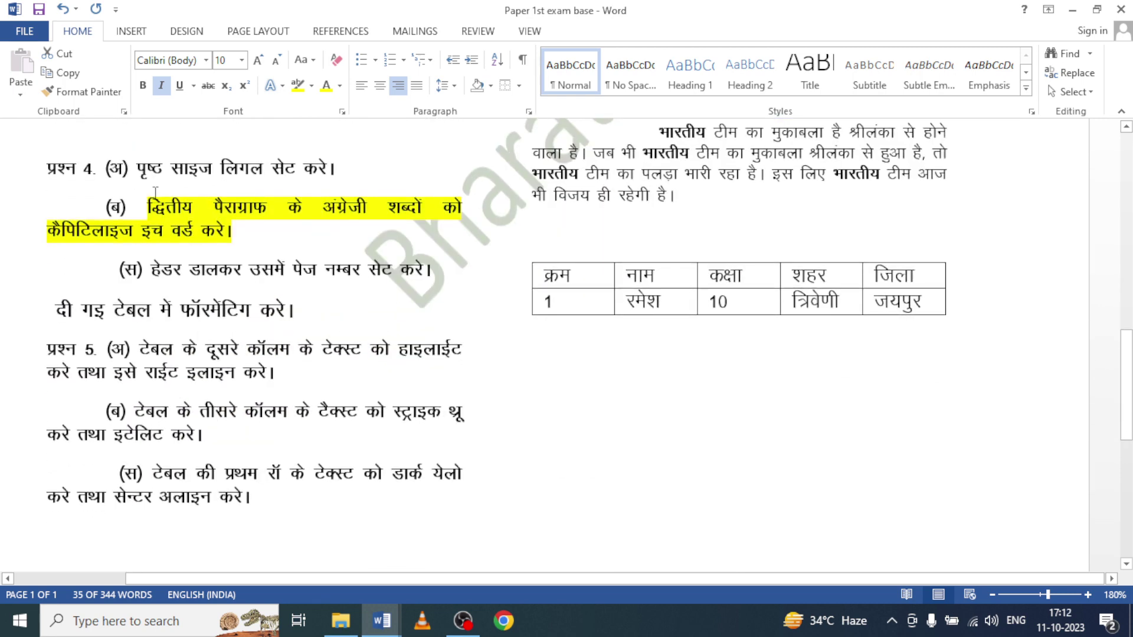
Shift the yellow highlight from question 4(ब) to only the 4(स) header-with-page-number line
left_click_drag(145, 200, 263, 236)
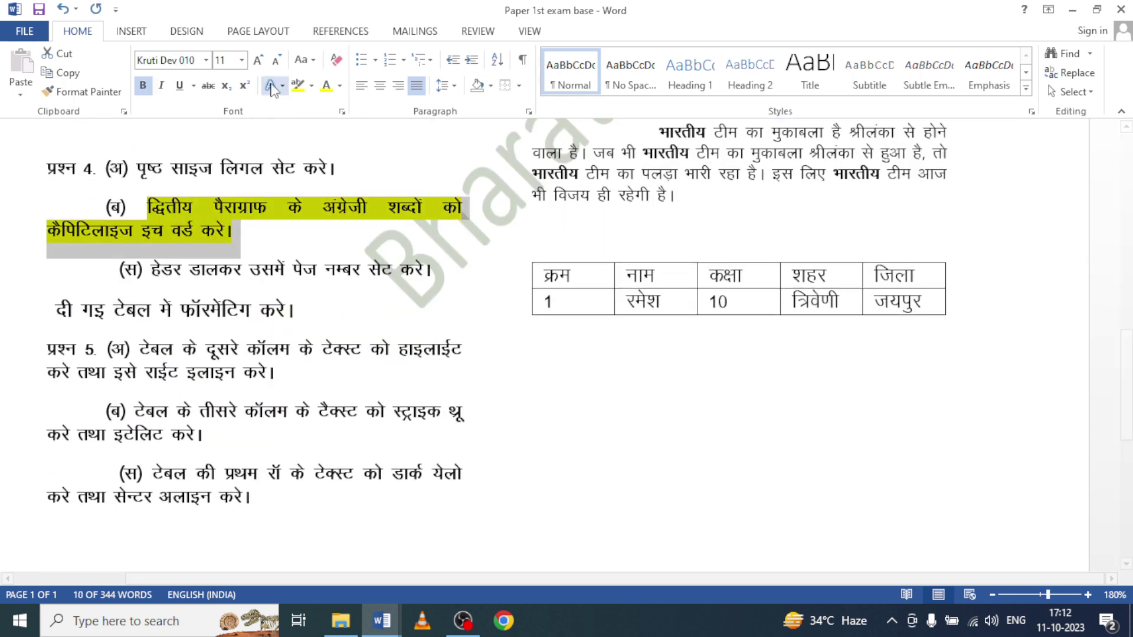
left_click(232, 230)
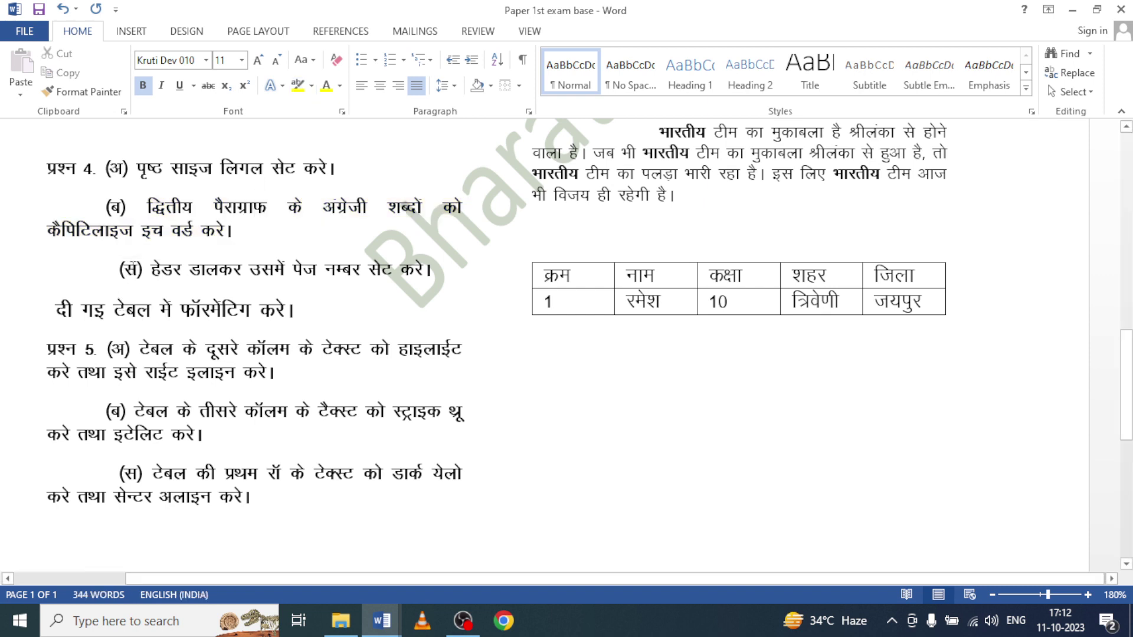
left_click_drag(144, 269, 311, 316)
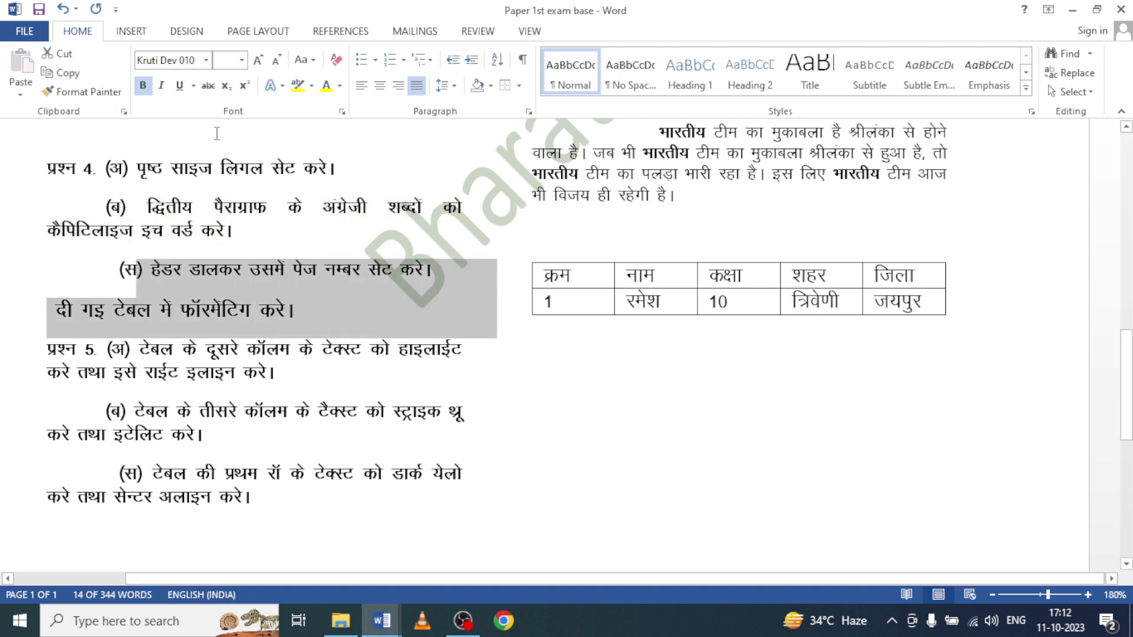
left_click(298, 85)
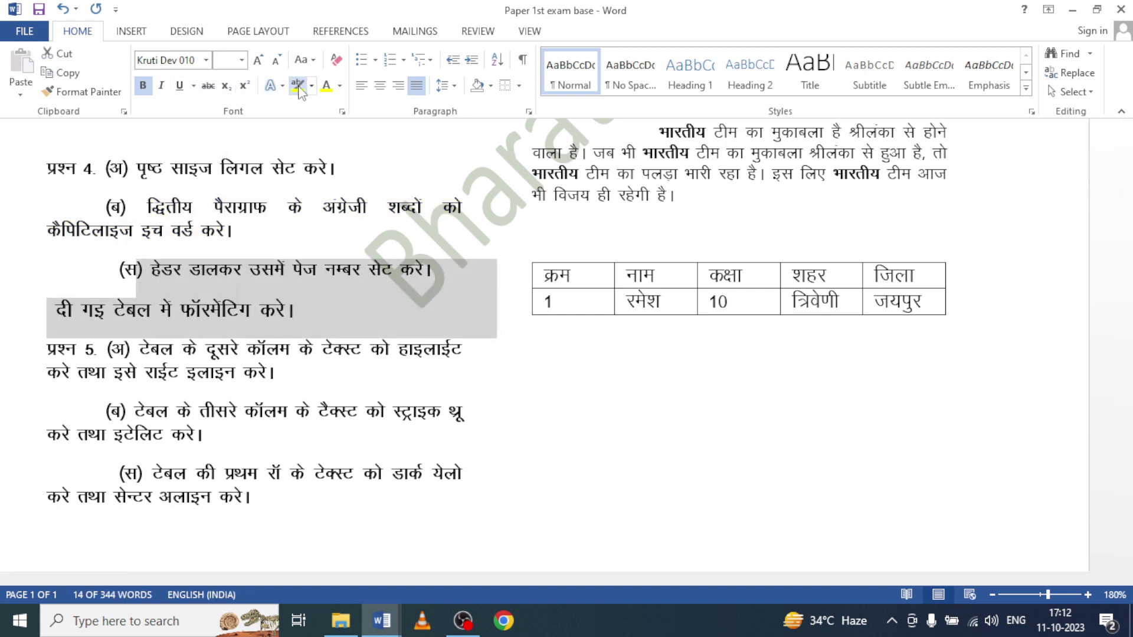
left_click(246, 289)
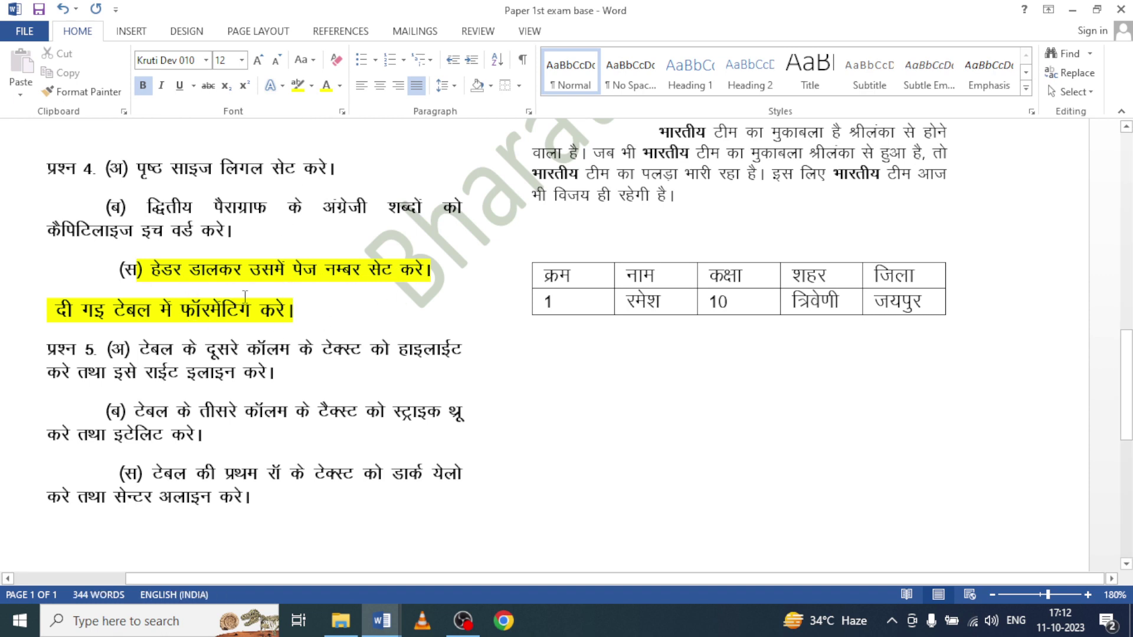
left_click(19, 316)
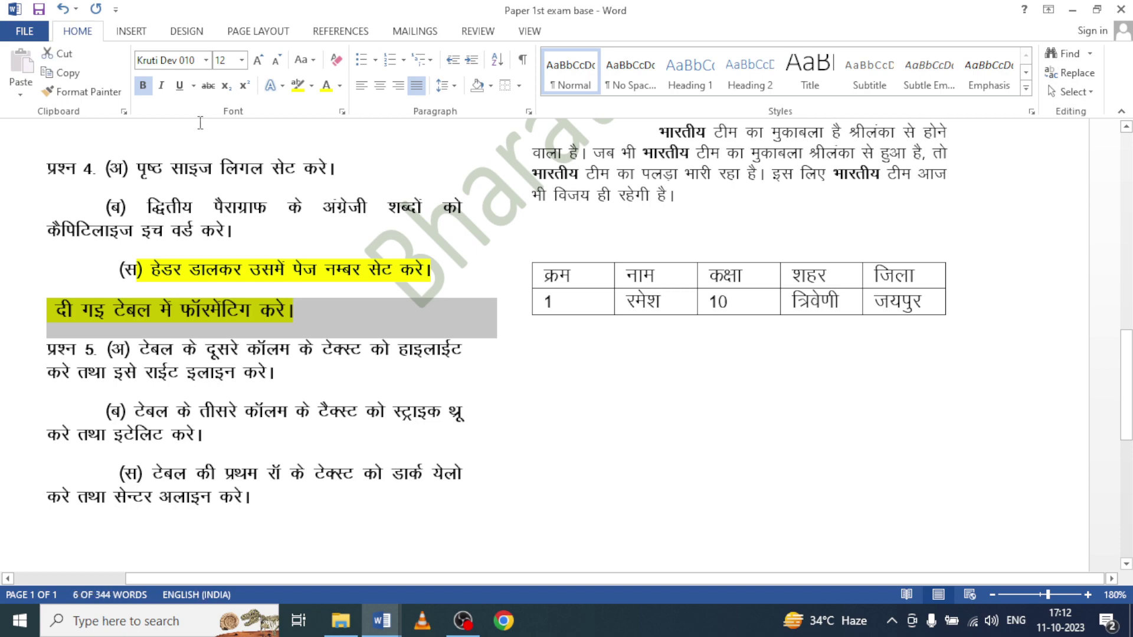
left_click(298, 85)
scroll(454, 248, "up", 1)
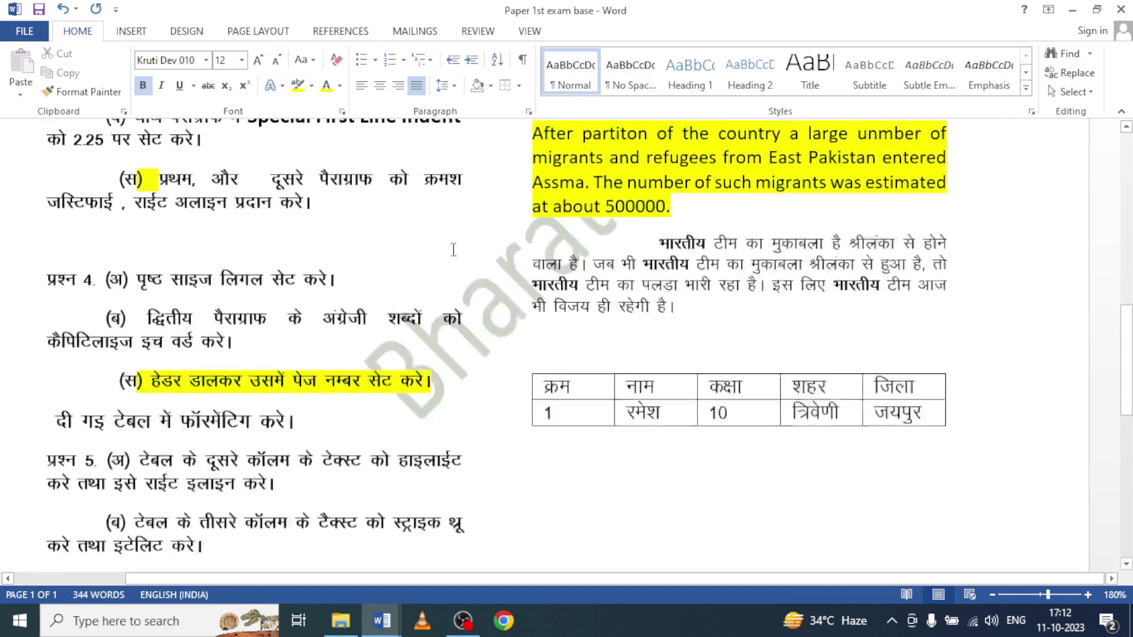
scroll(454, 248, "up", 4)
scroll(454, 248, "up", 3)
scroll(454, 248, "up", 4)
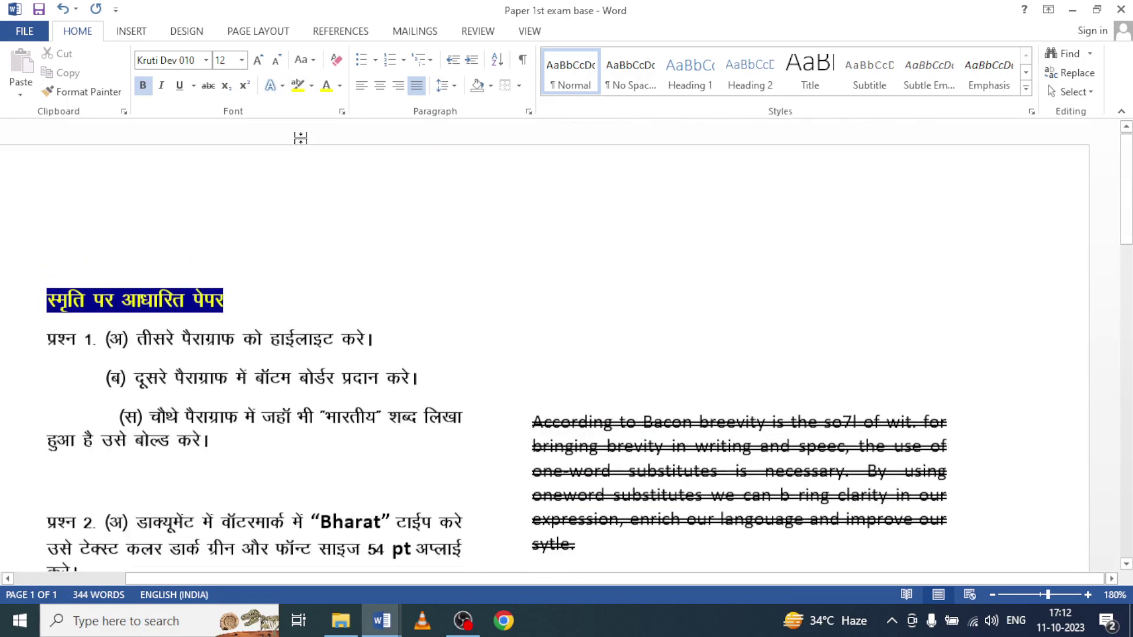
Insert a Blank header containing the number 1 and return to the document body
left_click(199, 37)
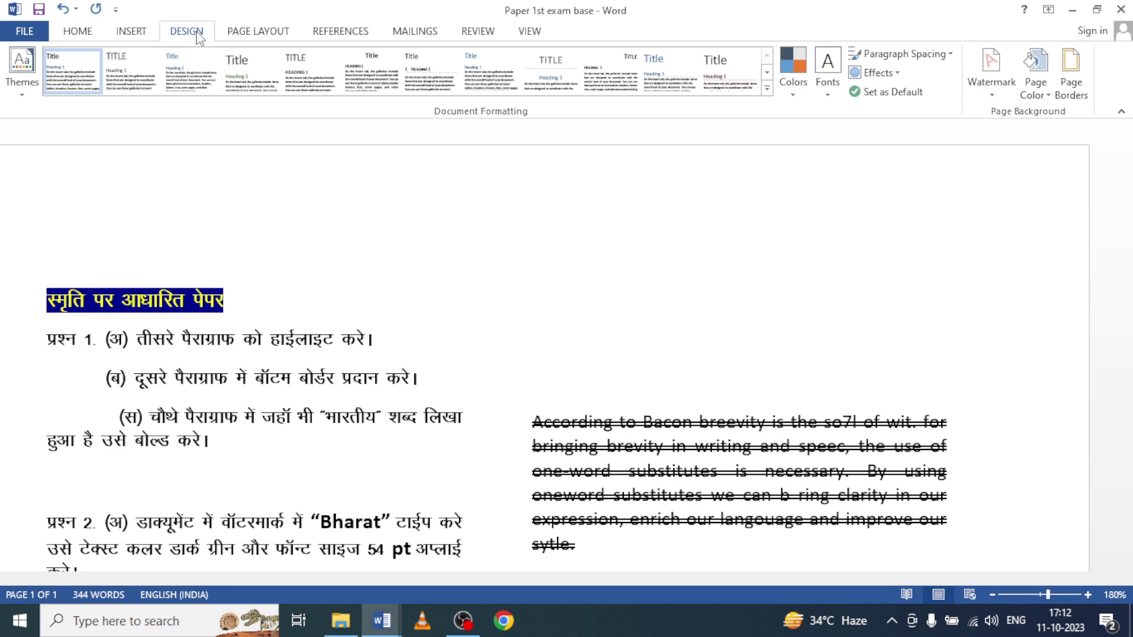
left_click(235, 38)
left_click(141, 38)
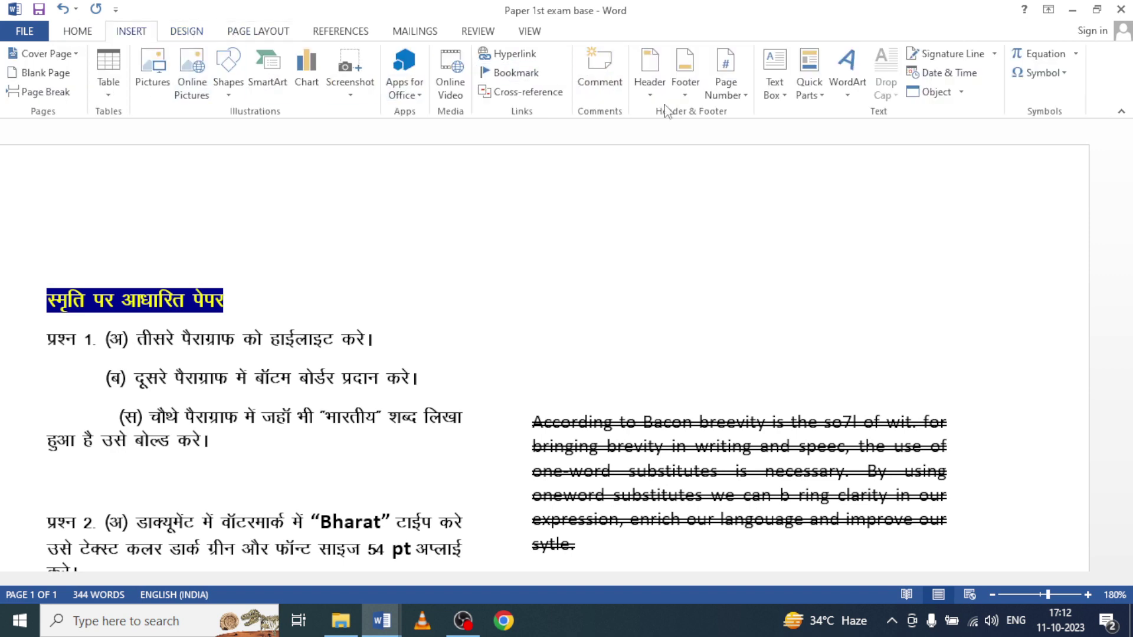
left_click(651, 94)
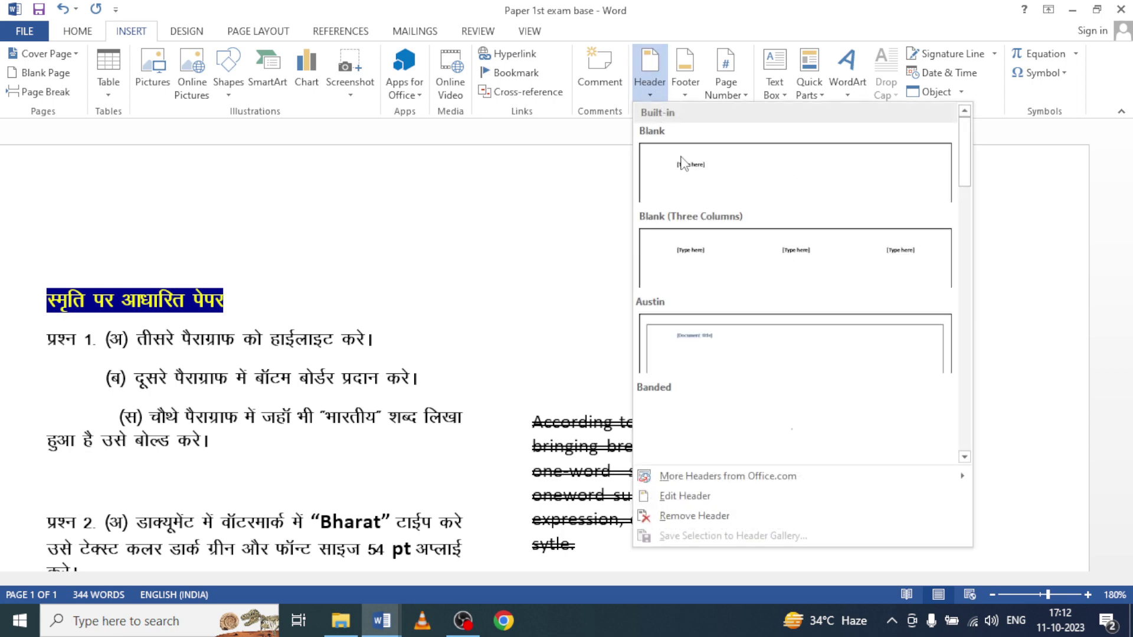
left_click(686, 169)
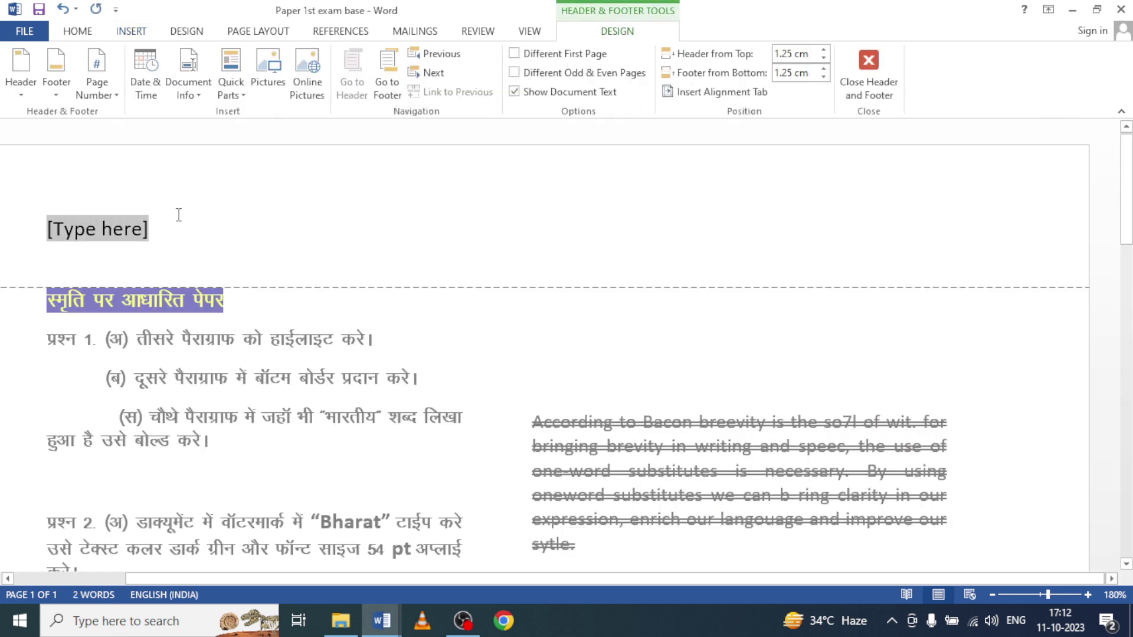
type("1")
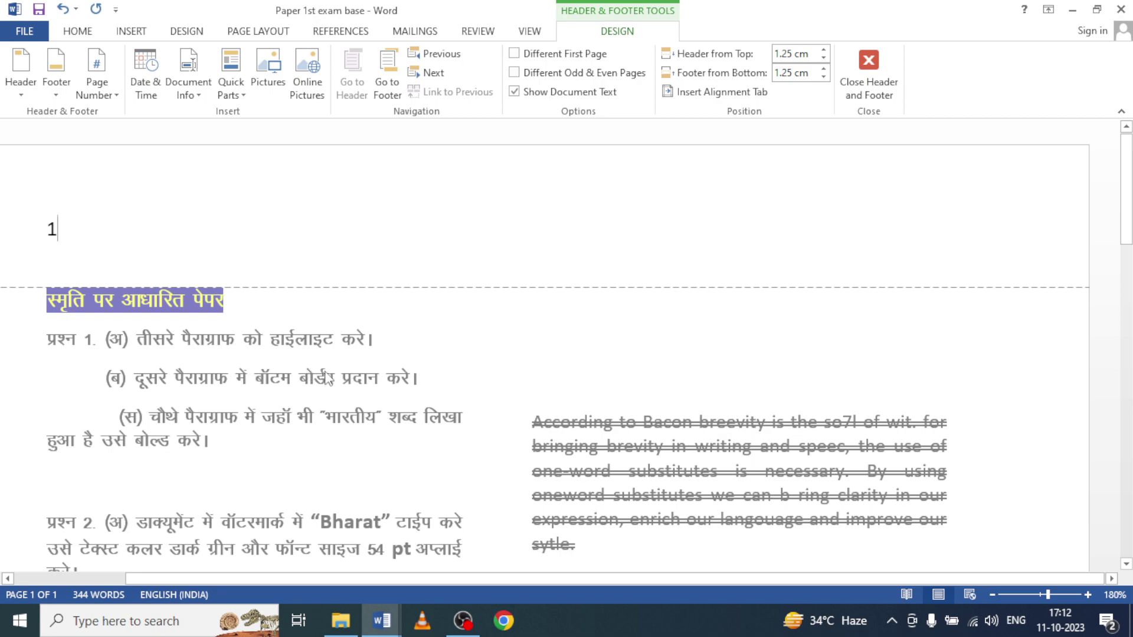
double_click(326, 376)
Add empty lines below the table to push the document onto a second page
scroll(326, 376, "down", 7)
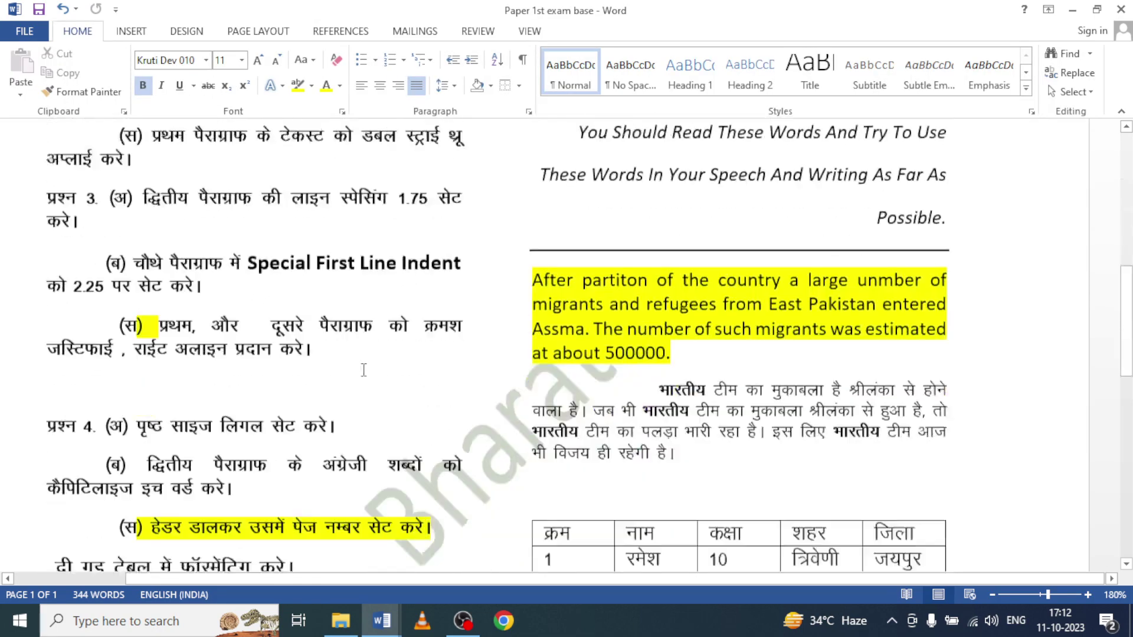
scroll(364, 370, "down", 4)
left_click(534, 329)
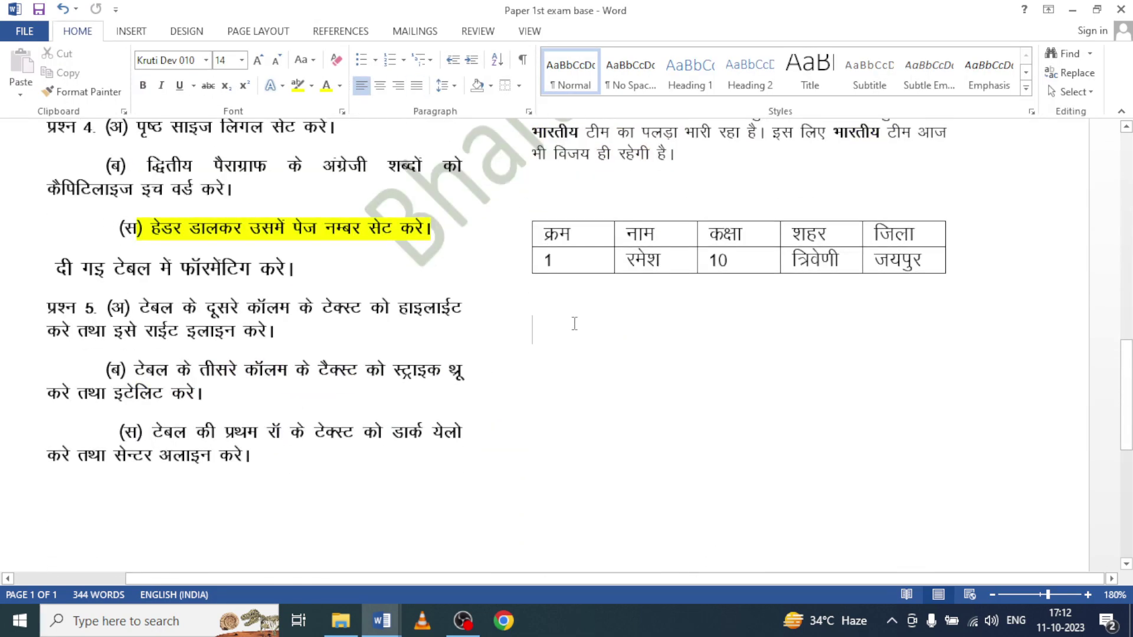
scroll(459, 241, "up", 5)
scroll(459, 241, "up", 6)
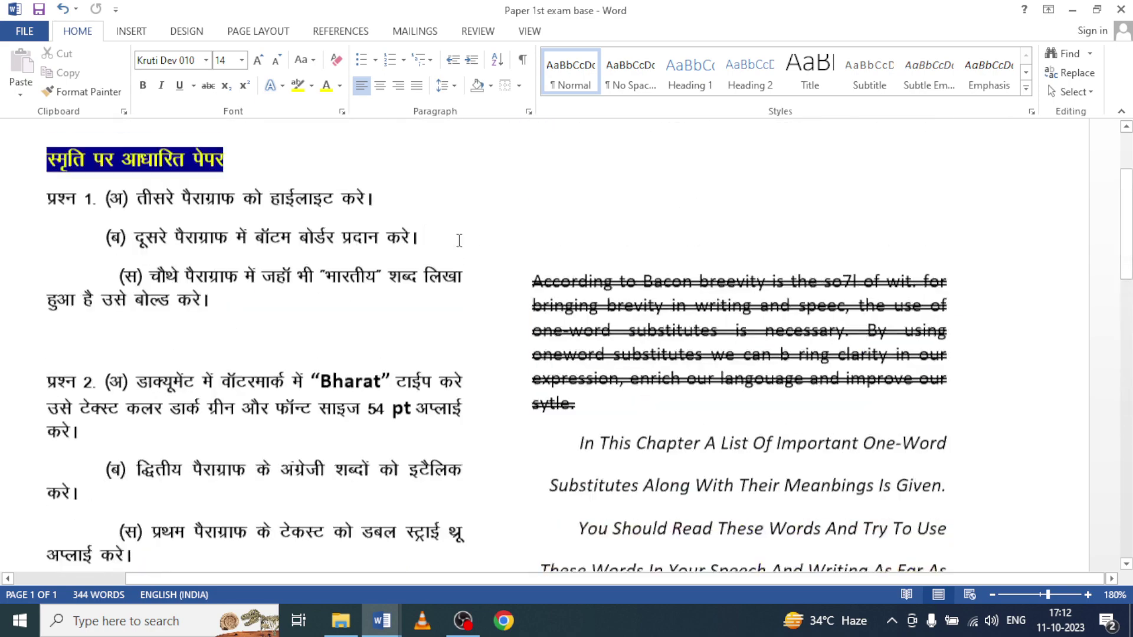
scroll(459, 241, "up", 2)
scroll(460, 241, "down", 4)
scroll(460, 241, "down", 4)
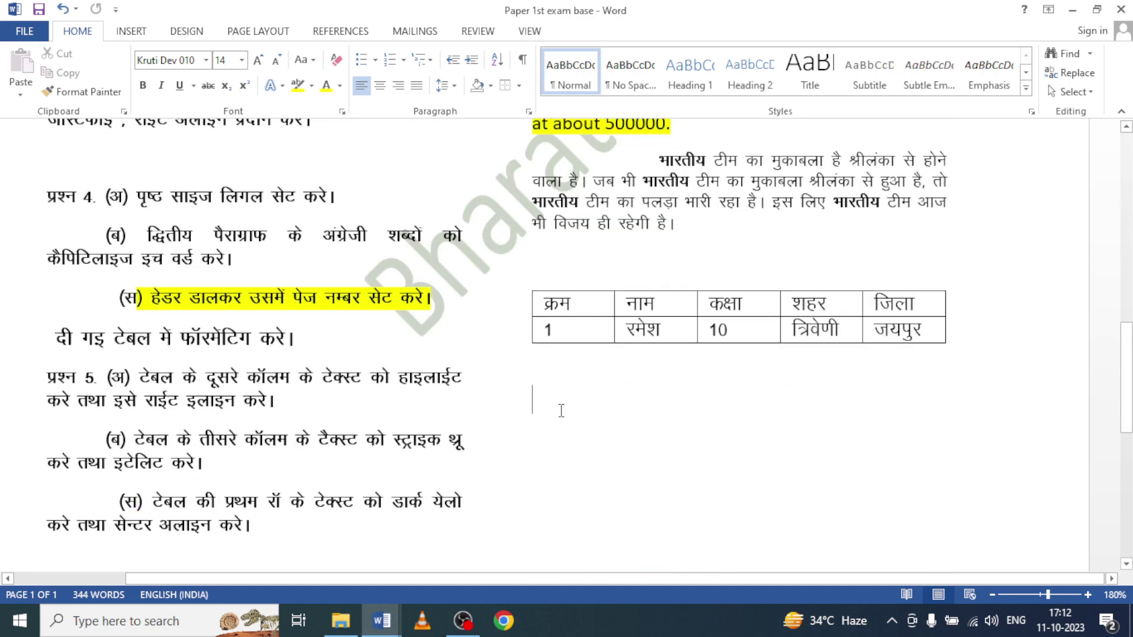
key("Return")
key("Return")
key("Return")
key("Return")
key("Return")
key("Return")
key("Return")
key("Return")
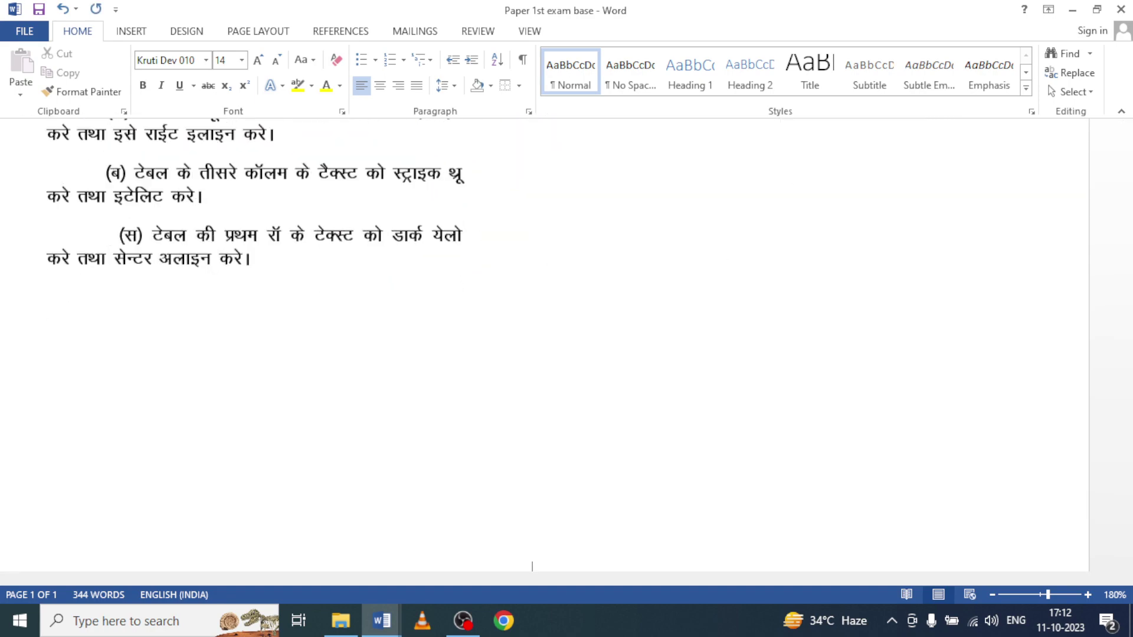
key("Return")
key("Return")
key("Return")
key("Return")
key("Return")
key("Return")
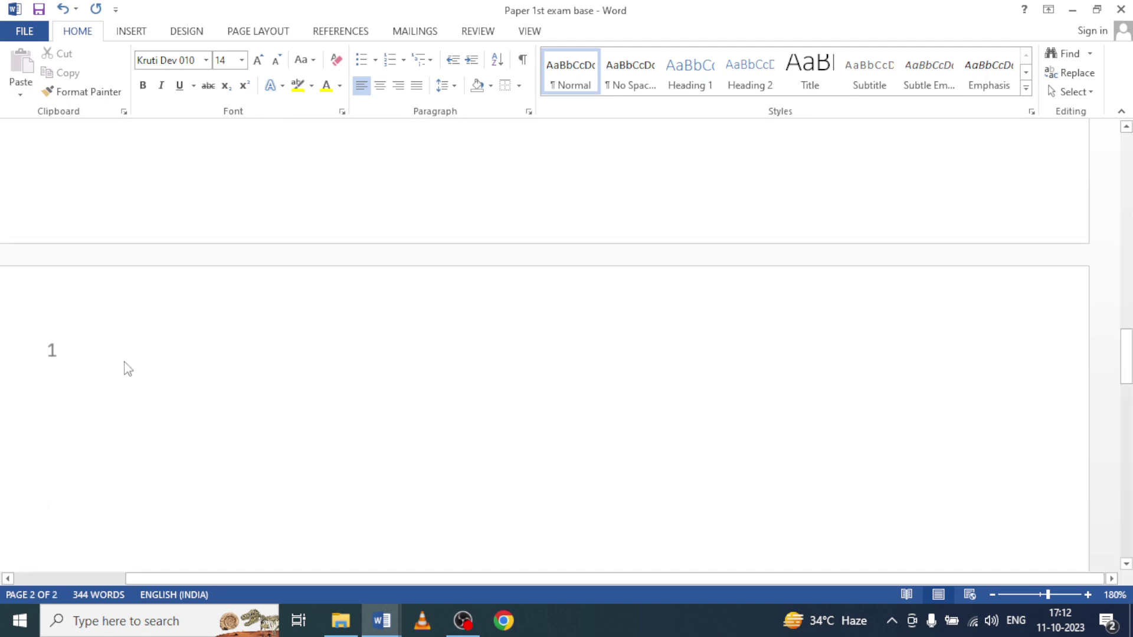
scroll(476, 199, "up", 3)
scroll(476, 199, "up", 15)
scroll(476, 199, "up", 7)
scroll(474, 201, "up", 5)
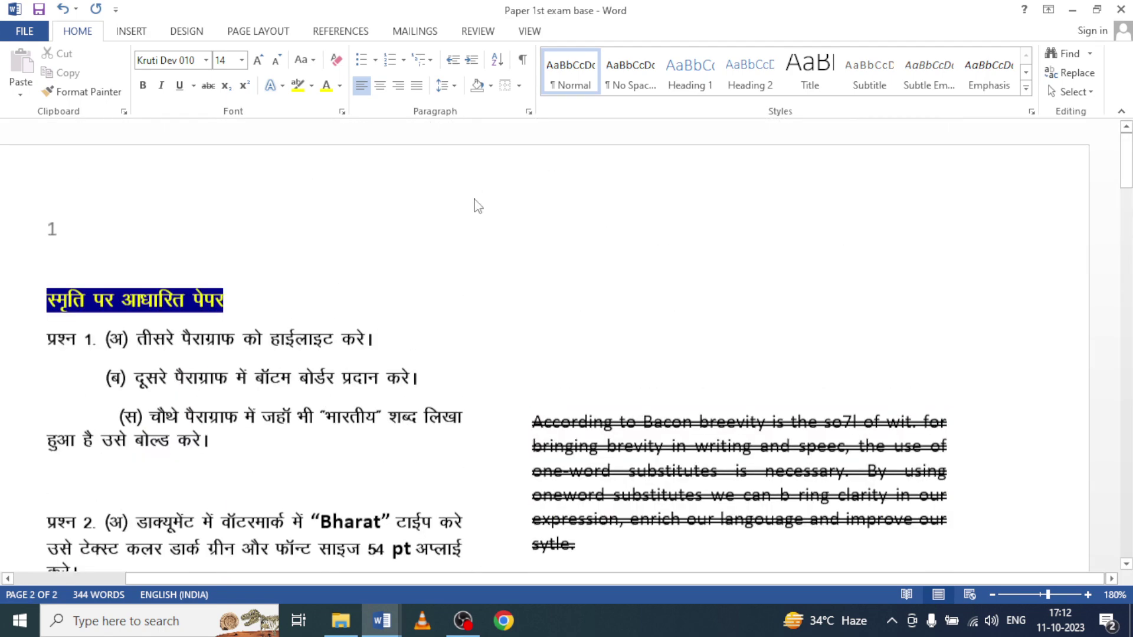
Insert a Plain Number 1 page number at the top of the page and close the header
left_click(141, 38)
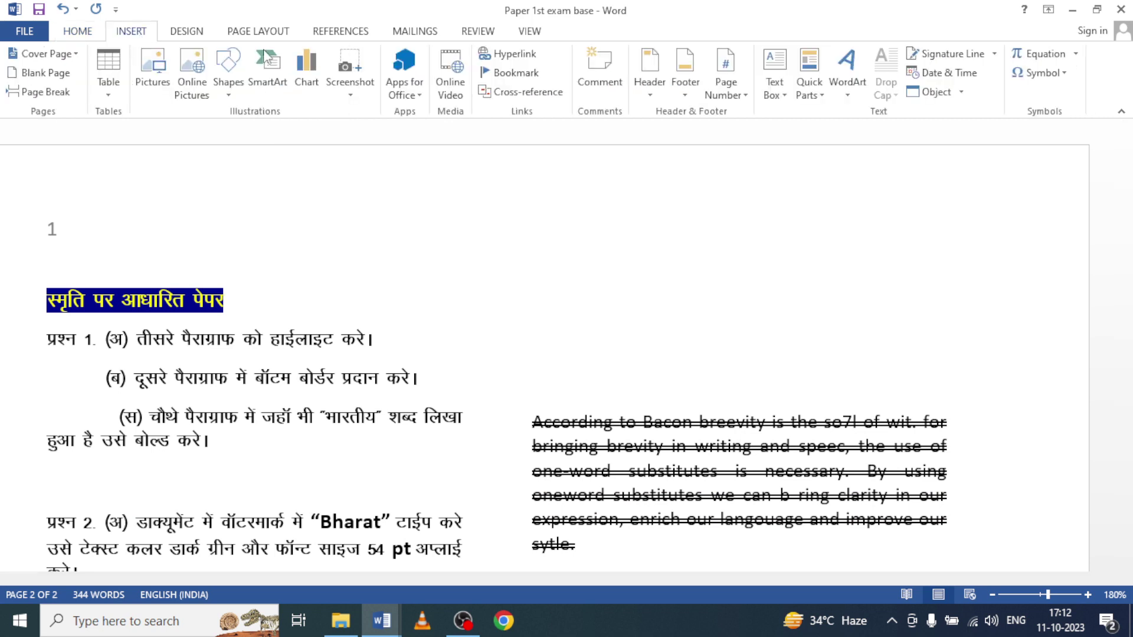
left_click(746, 100)
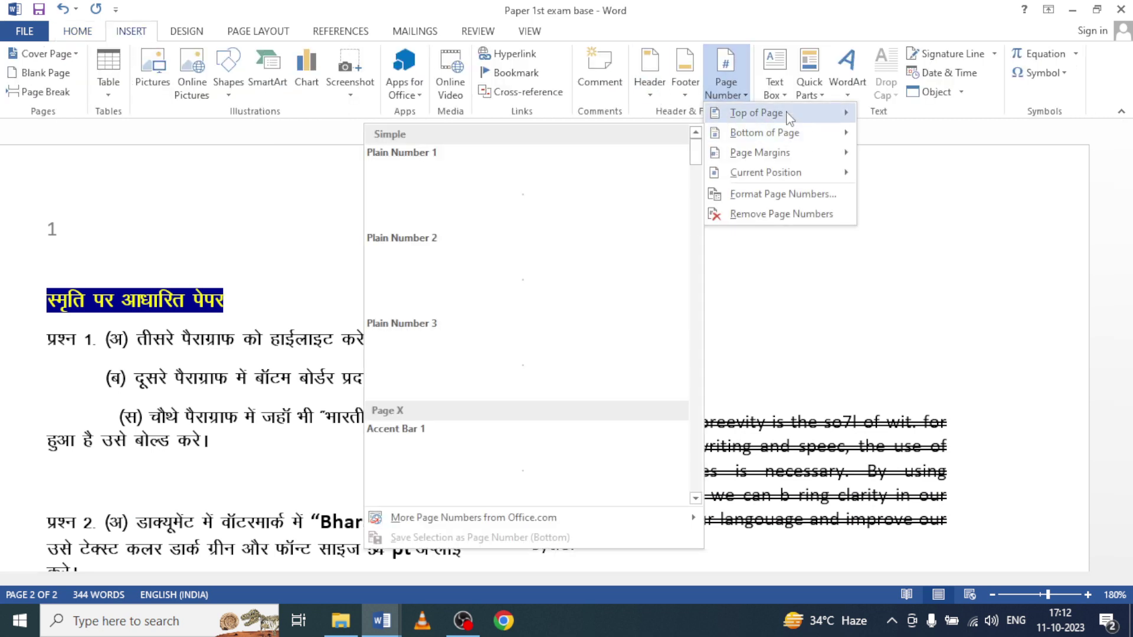
mouse_move(757, 112)
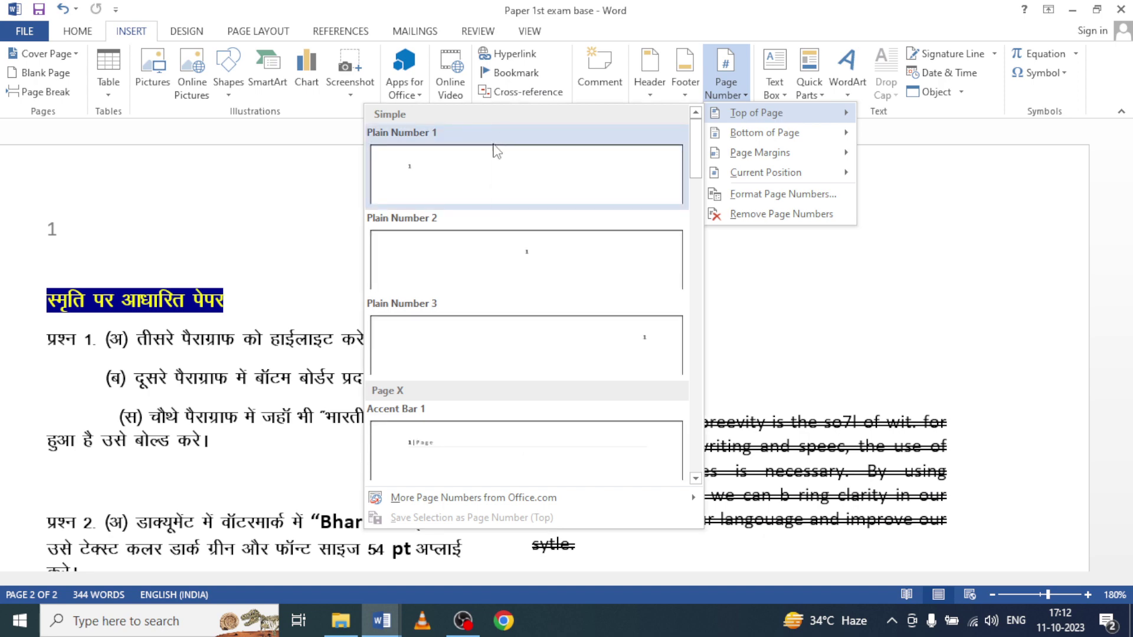
left_click(494, 158)
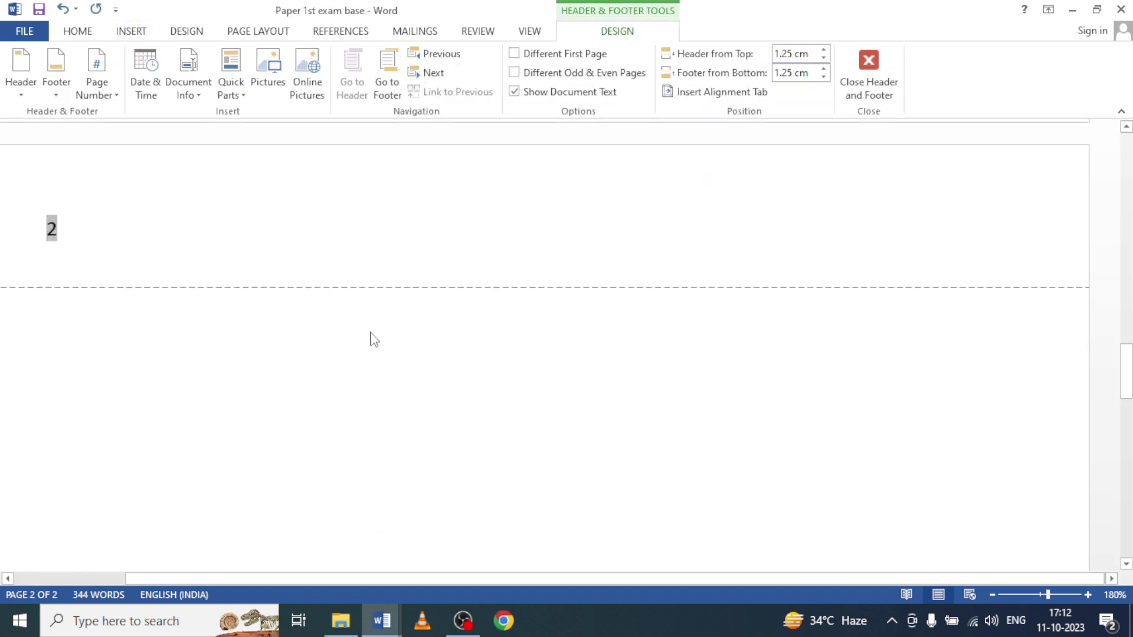
scroll(202, 369, "up", 3)
scroll(202, 369, "up", 5)
scroll(185, 377, "up", 10)
scroll(189, 449, "up", 8)
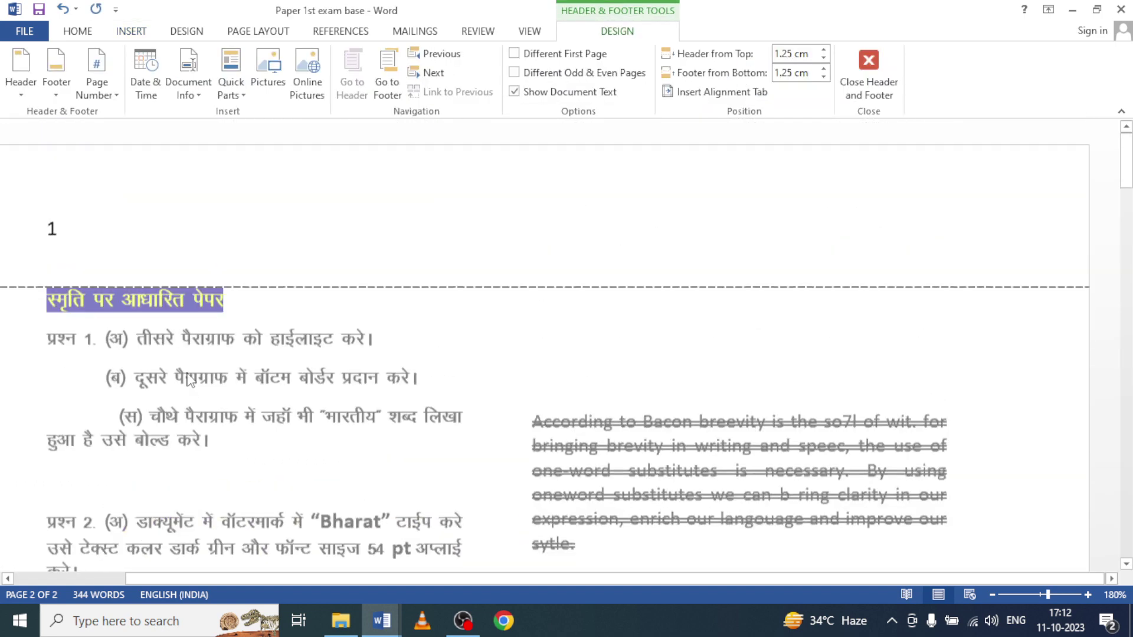
double_click(196, 488)
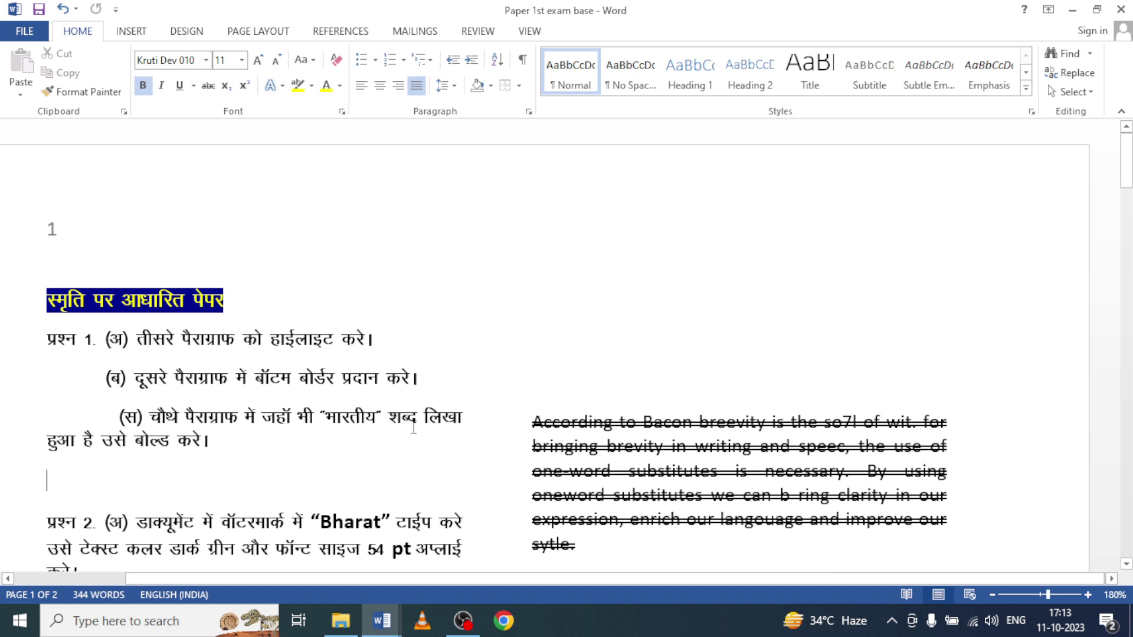
Recheck the Page Number options without changes, then select the question 4(स) line
left_click(135, 35)
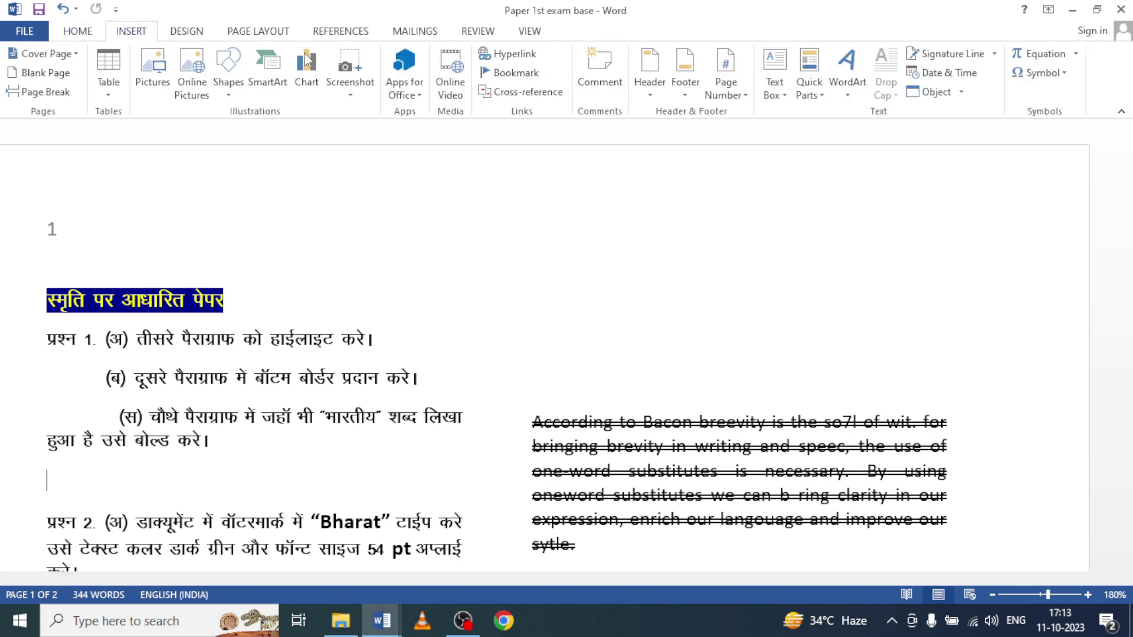
left_click(726, 80)
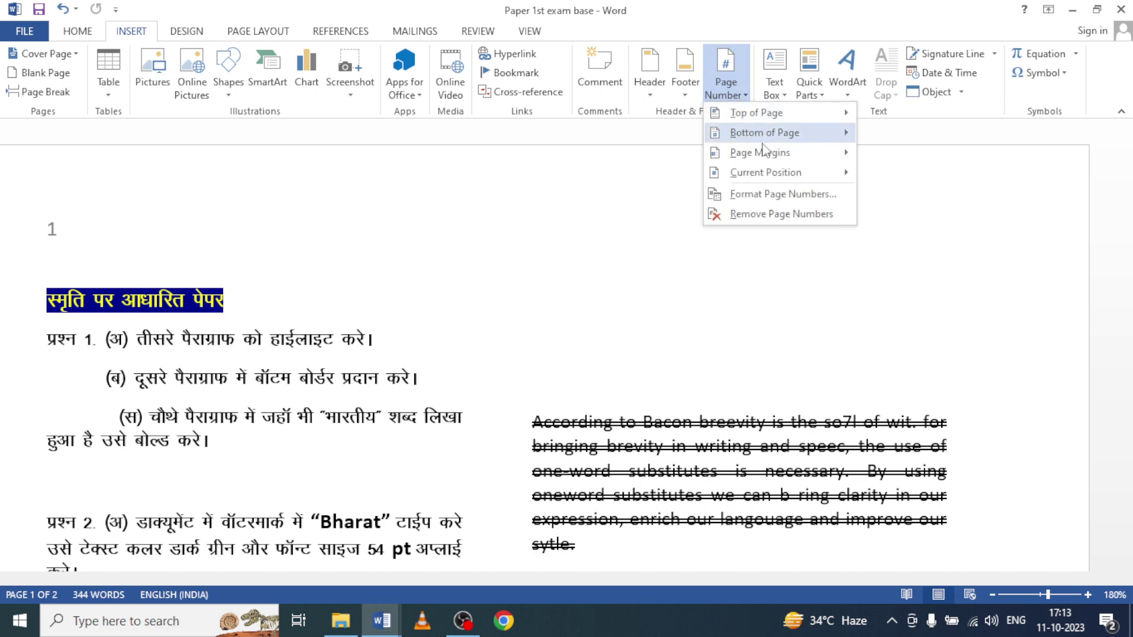
mouse_move(763, 133)
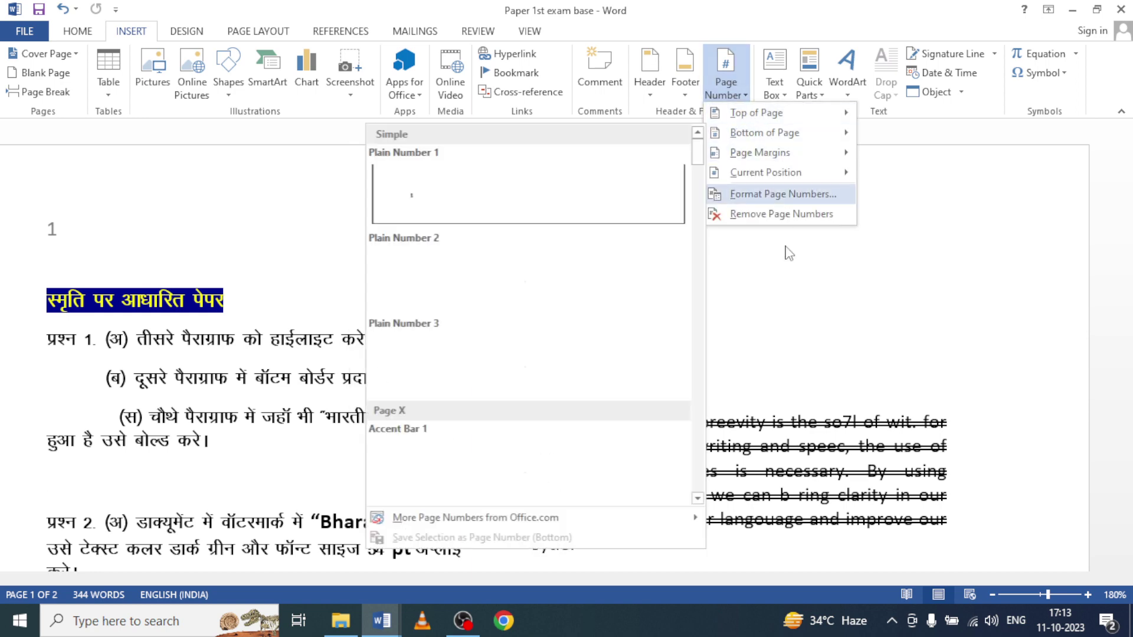
left_click(798, 337)
scroll(571, 388, "down", 1)
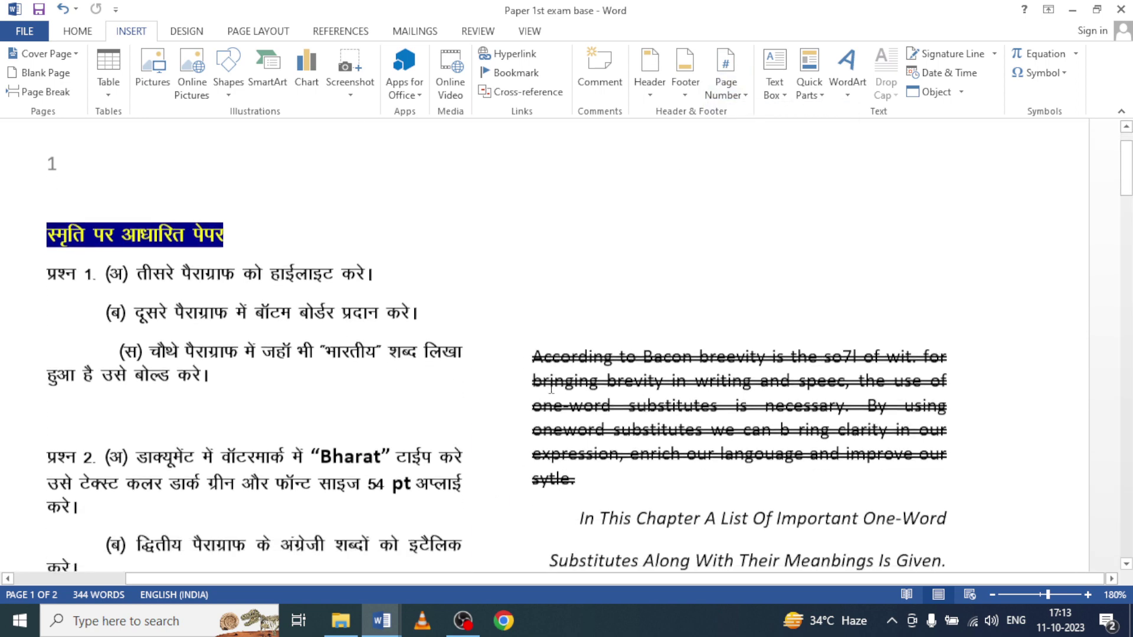
scroll(570, 388, "down", 4)
scroll(413, 408, "down", 3)
scroll(309, 424, "down", 2)
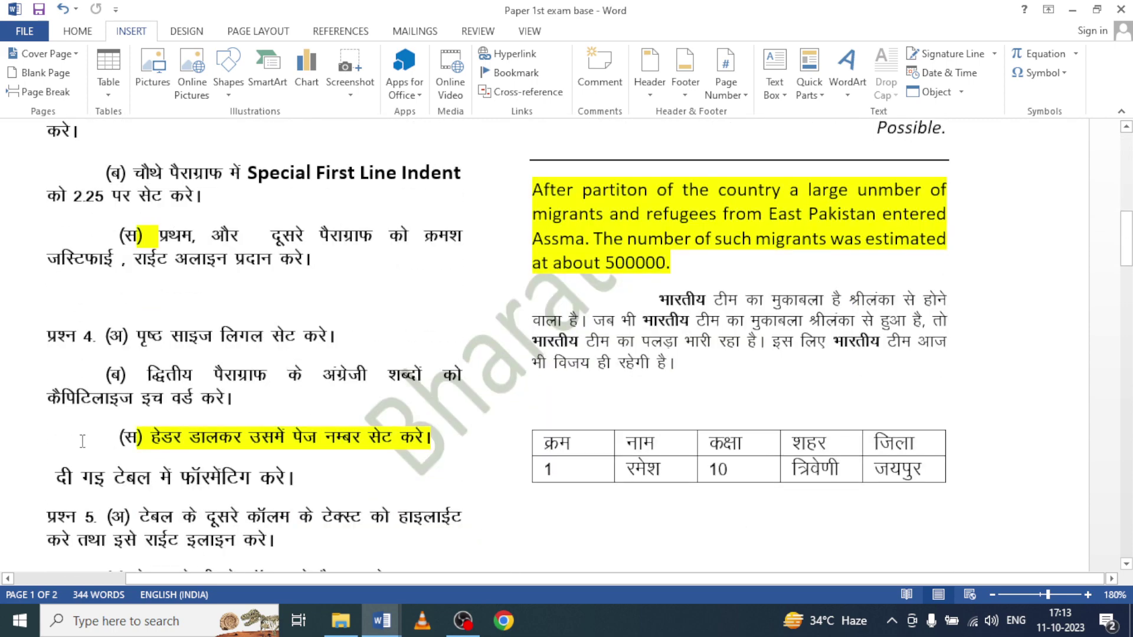
left_click(5, 440)
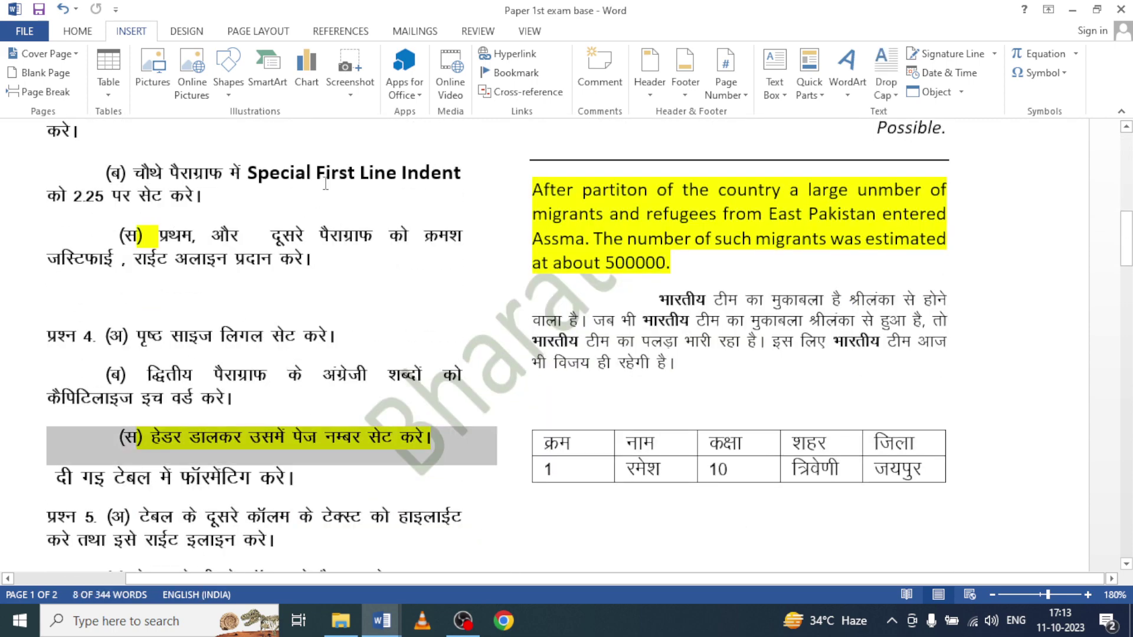
Move the yellow highlight from question 4(स) to the question 5(अ) text
left_click(78, 31)
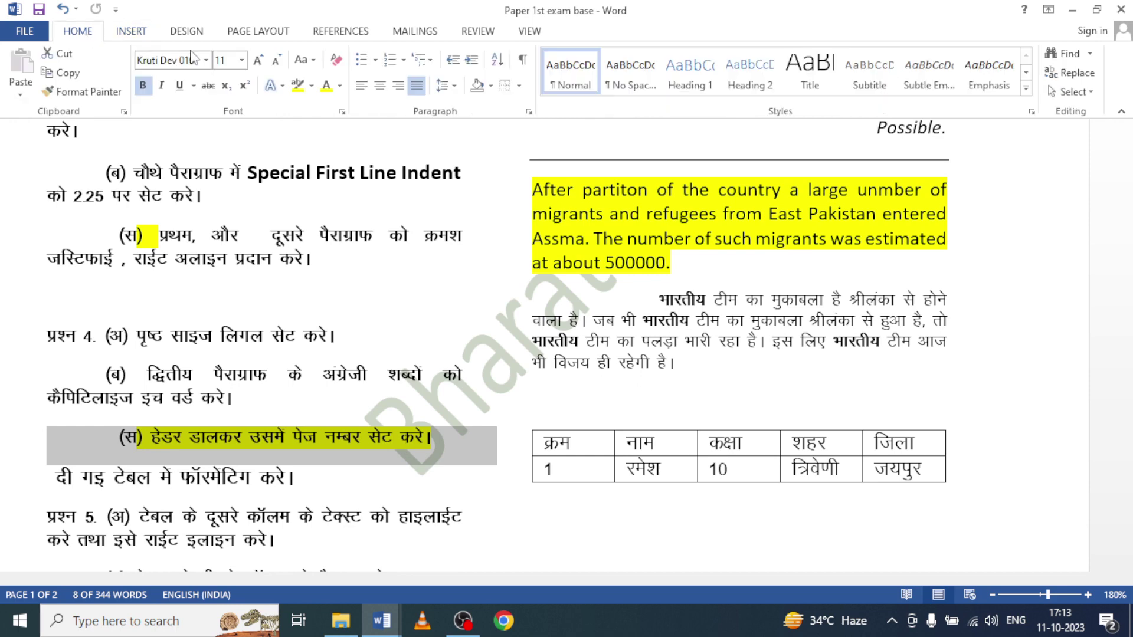
left_click(298, 86)
scroll(444, 287, "down", 1)
scroll(443, 287, "down", 1)
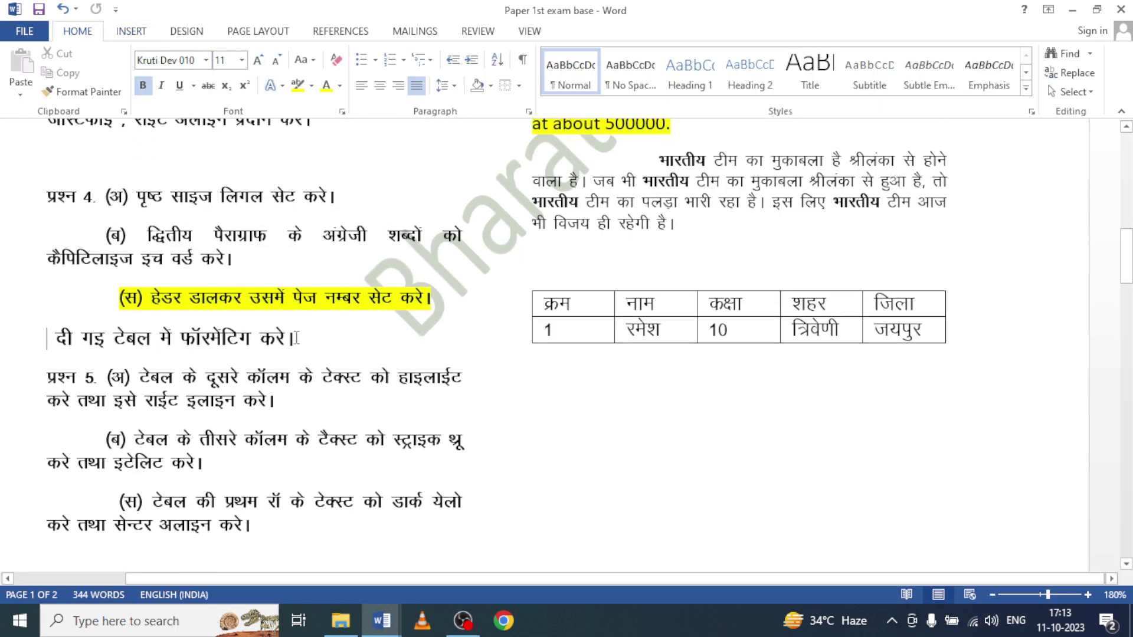
left_click_drag(142, 294, 413, 298)
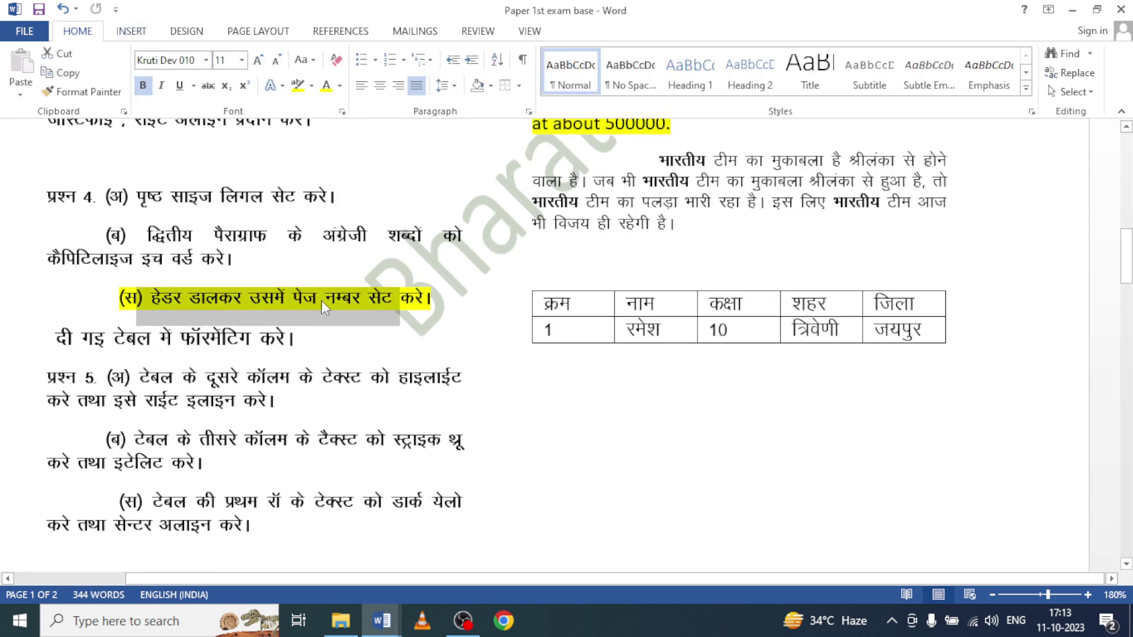
left_click(120, 300)
left_click_drag(120, 299, 496, 304)
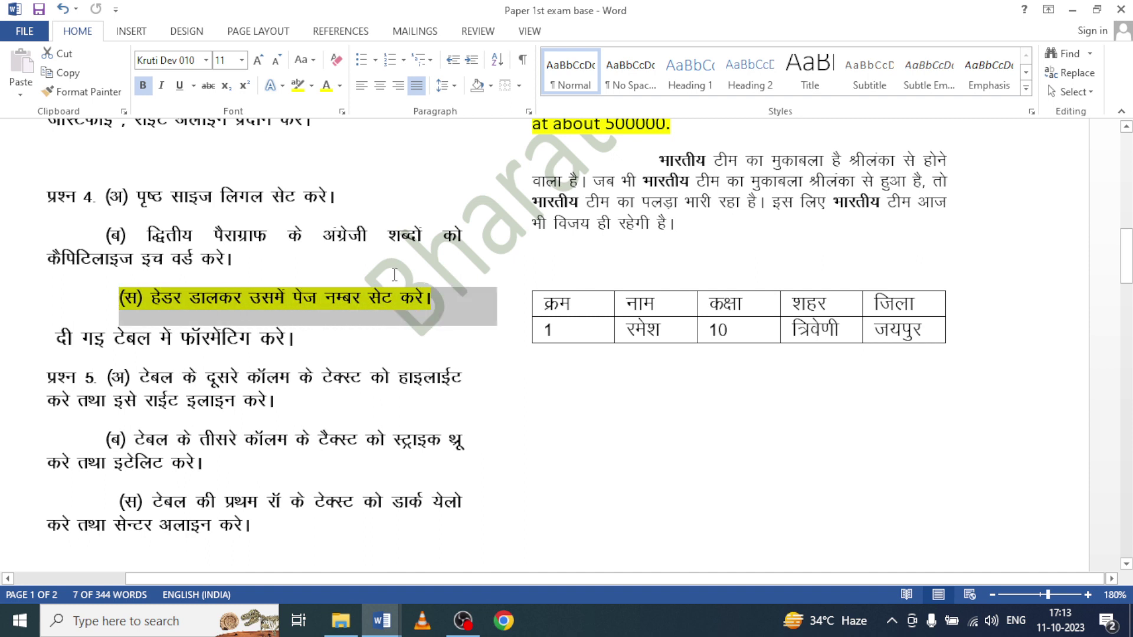
scroll(245, 276, "down", 1)
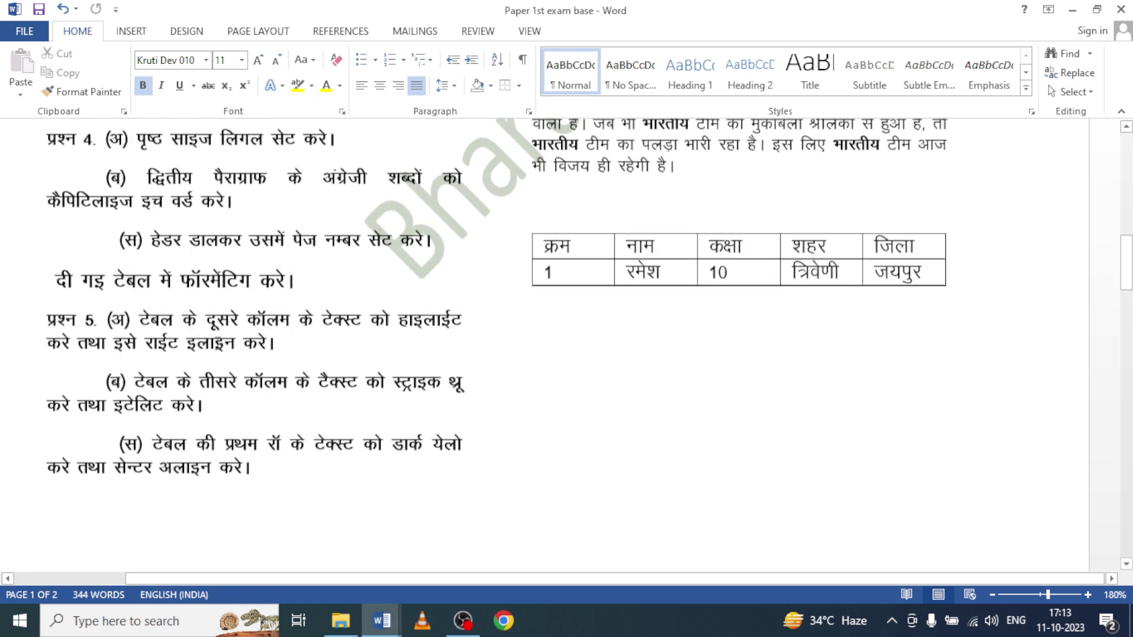
left_click_drag(134, 304, 274, 332)
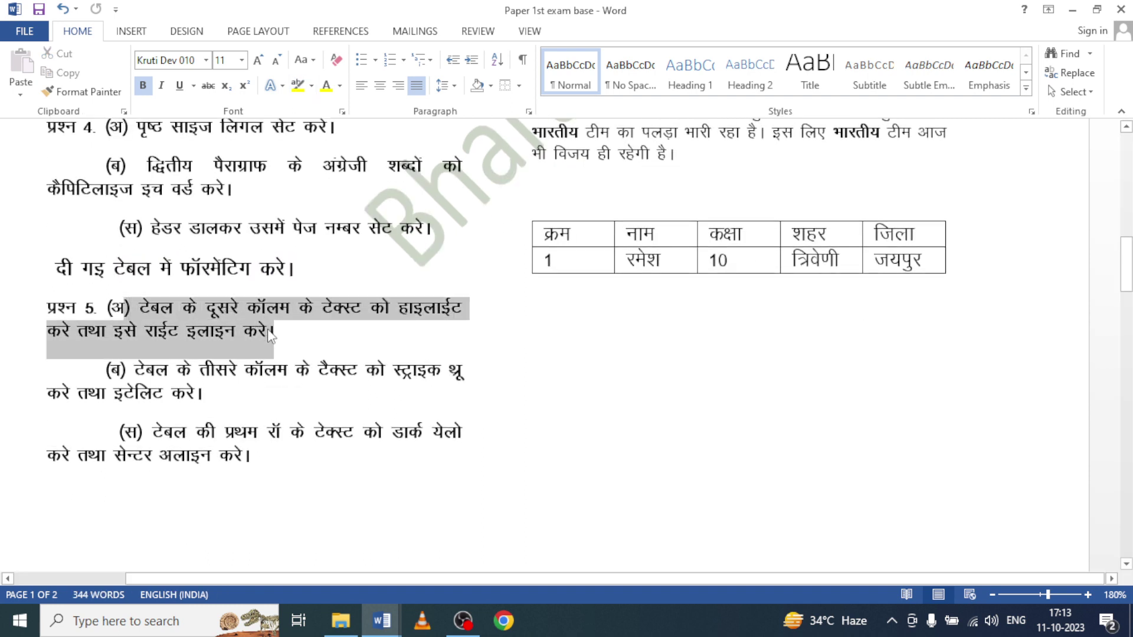
left_click(295, 87)
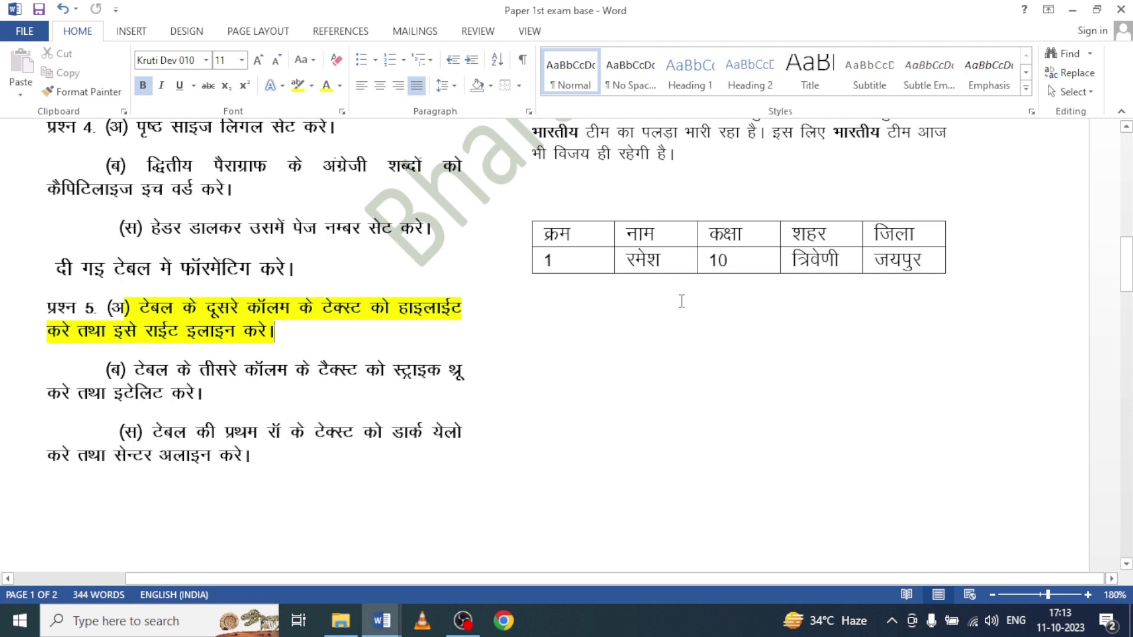
Highlight the table's second column in yellow and right-align it
mouse_move(738, 247)
left_click(659, 217)
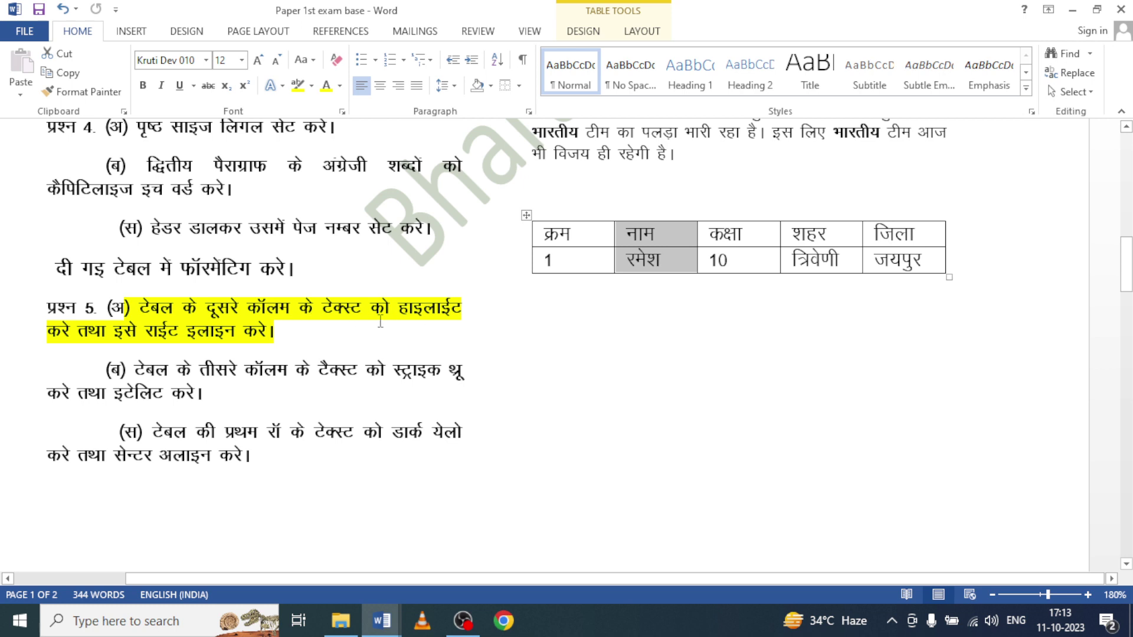
left_click(298, 85)
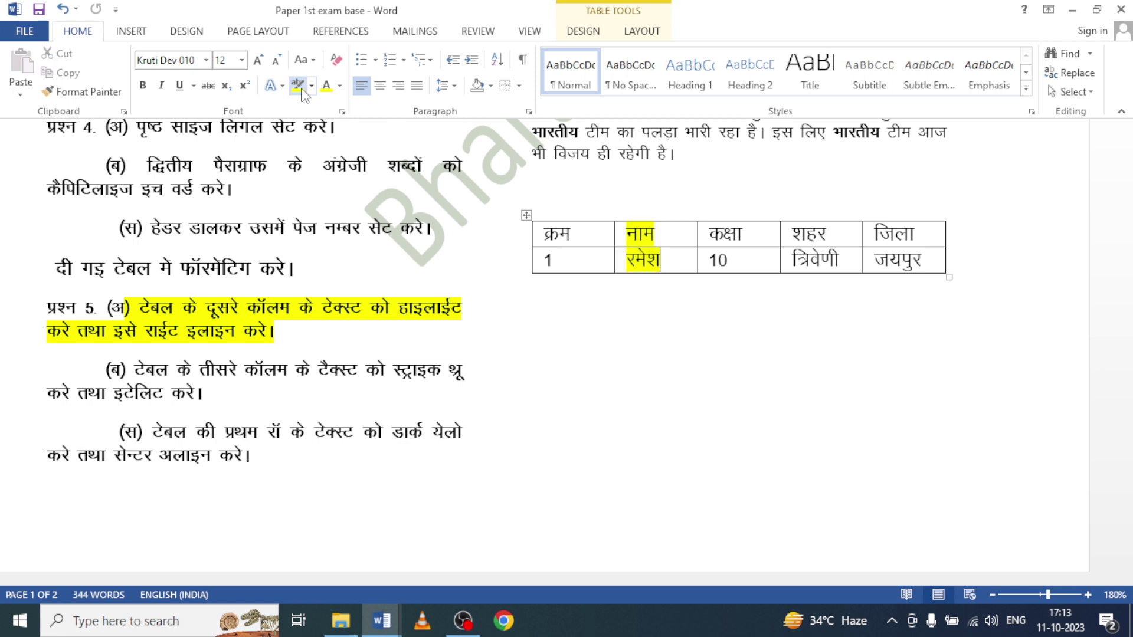
left_click(627, 223)
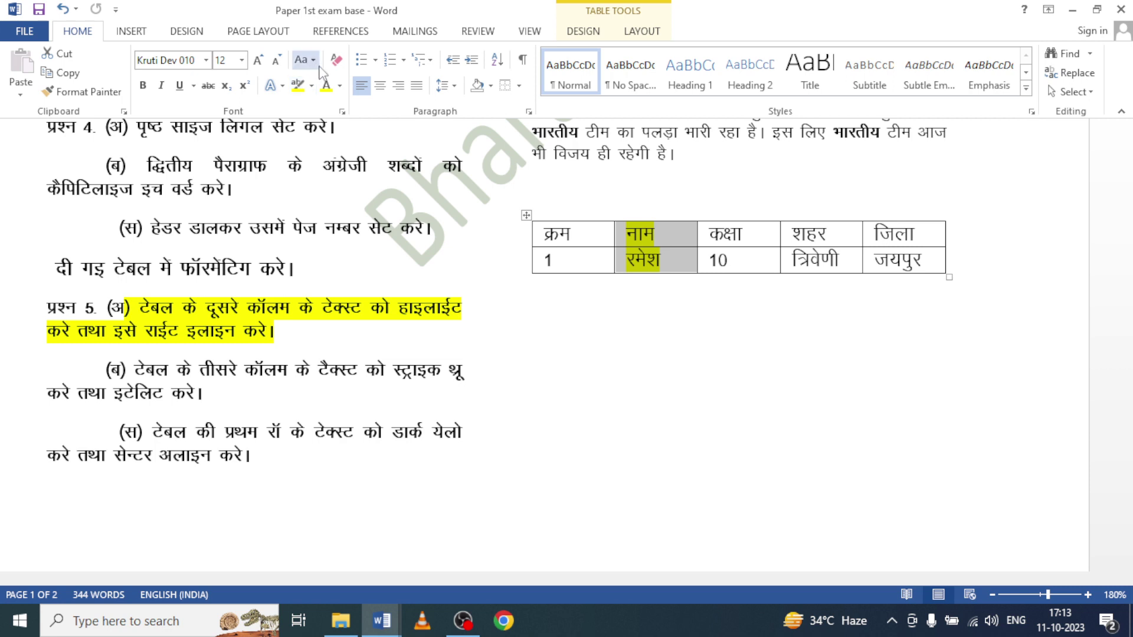
left_click(396, 86)
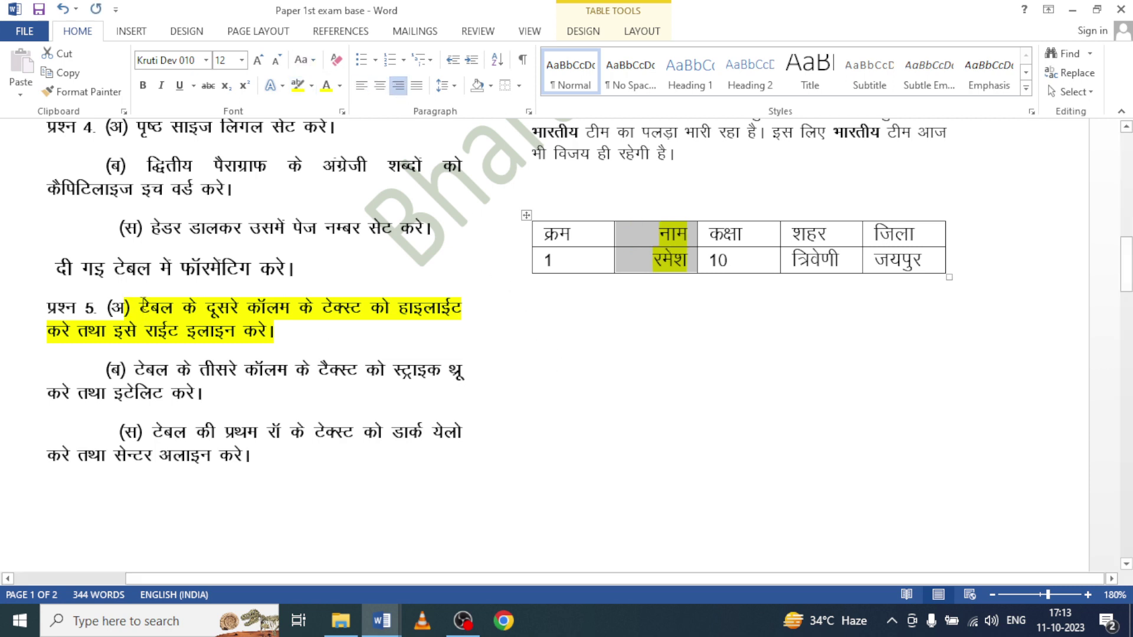
left_click_drag(144, 303, 274, 334)
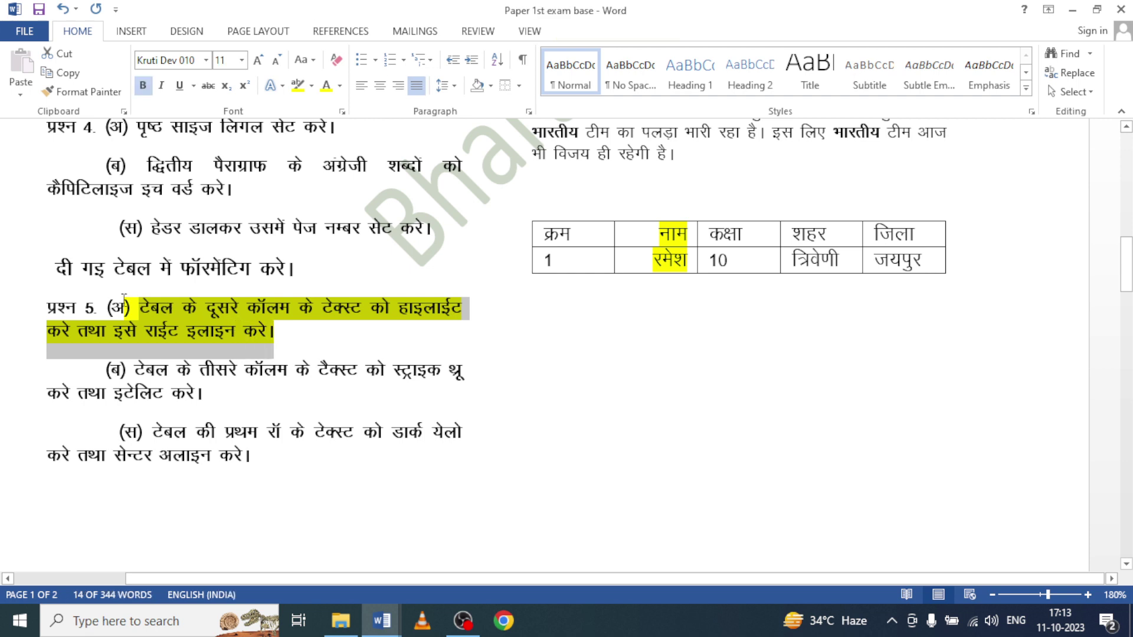
left_click_drag(123, 298, 260, 318)
left_click(151, 354)
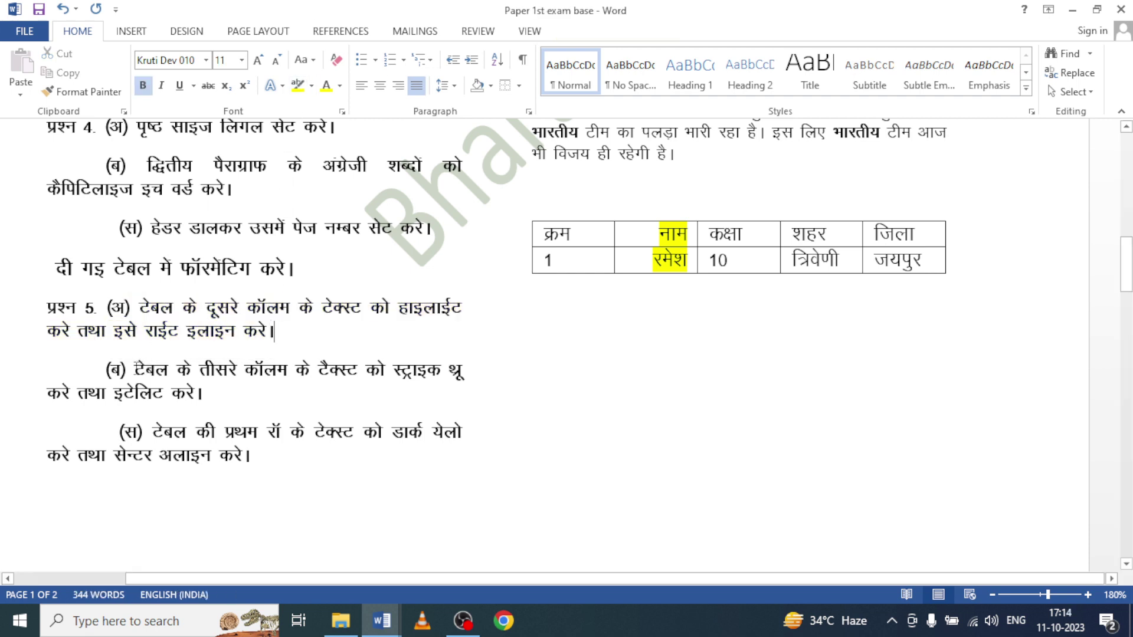
Highlight question 5(ब) in yellow
left_click_drag(136, 365, 241, 394)
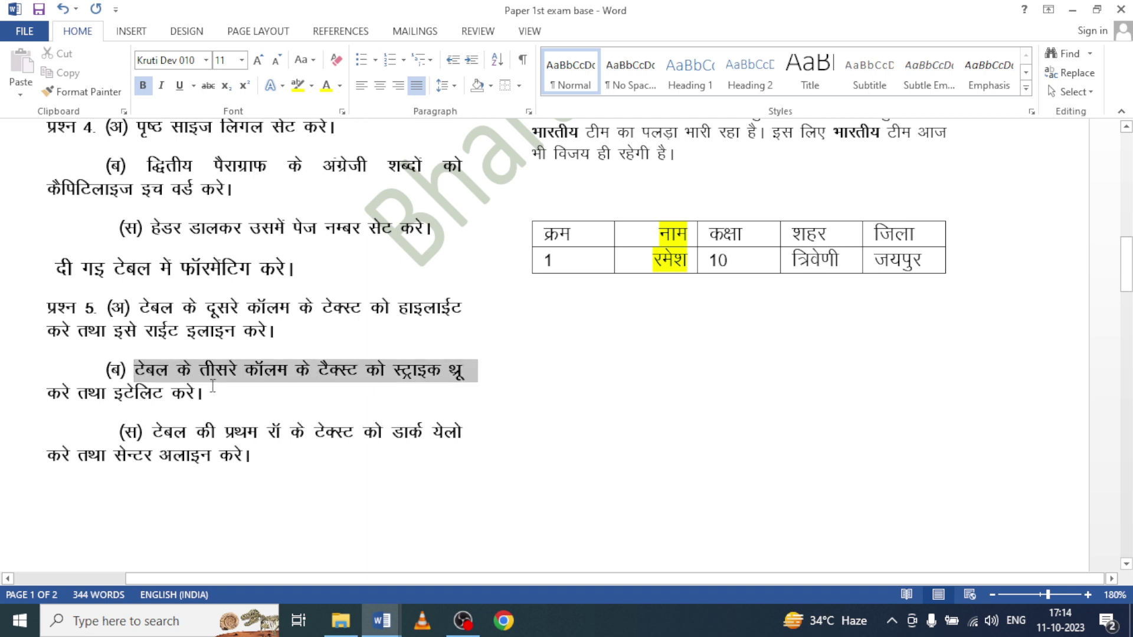
left_click(297, 85)
key("Right")
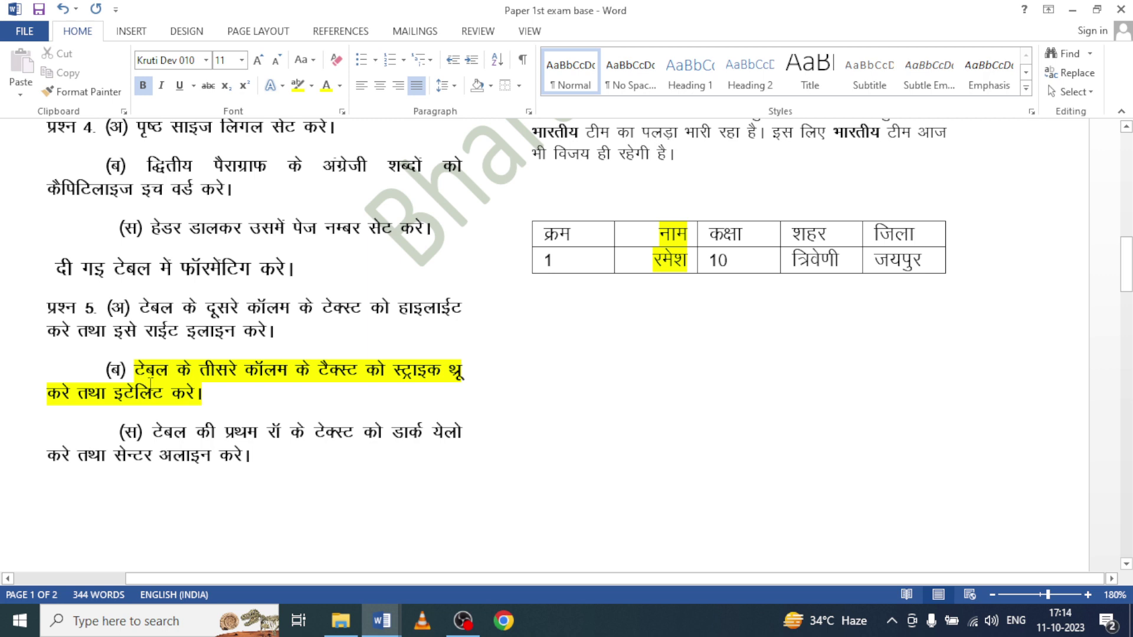
scroll(176, 321, "down", 2)
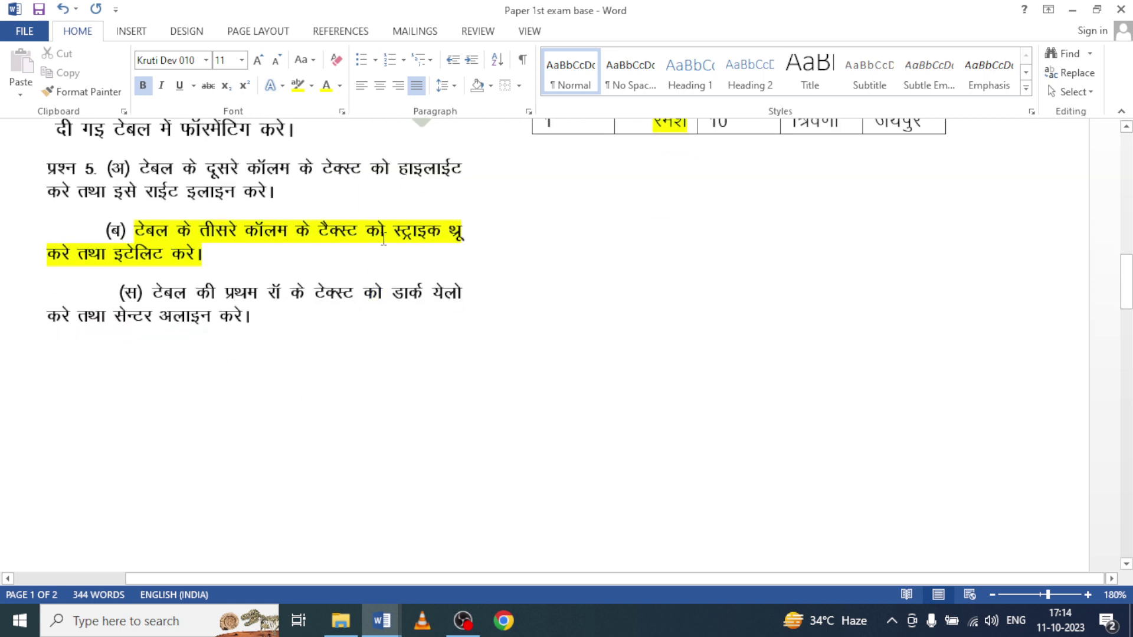
scroll(710, 222, "up", 2)
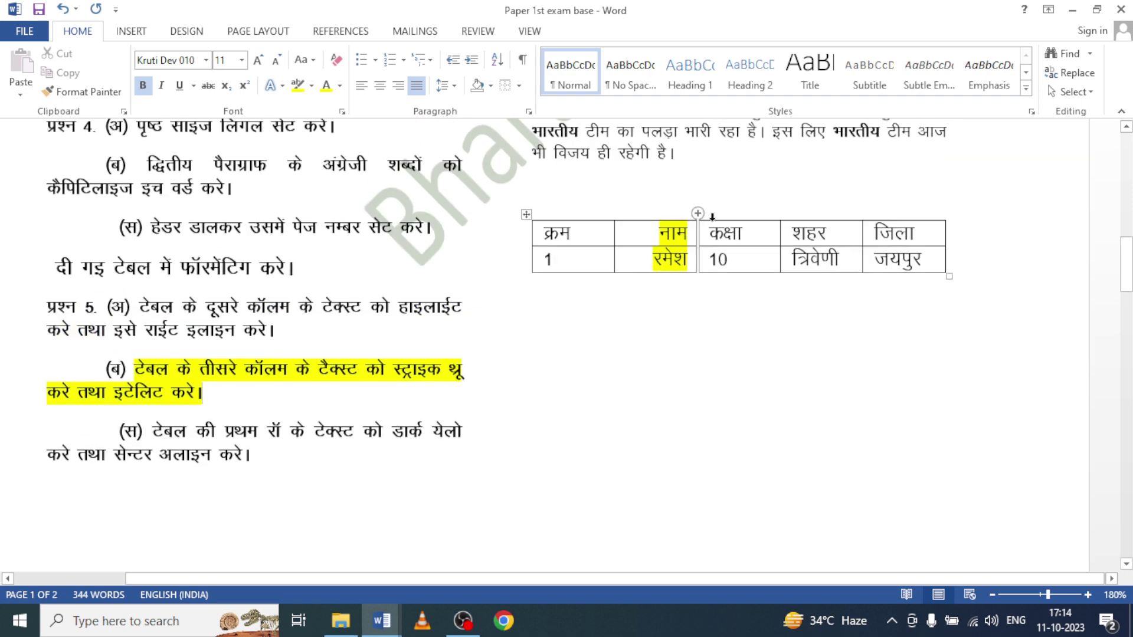
Make the table's third-column text (कक्षा, 10) strikethrough and italic
left_click(743, 218)
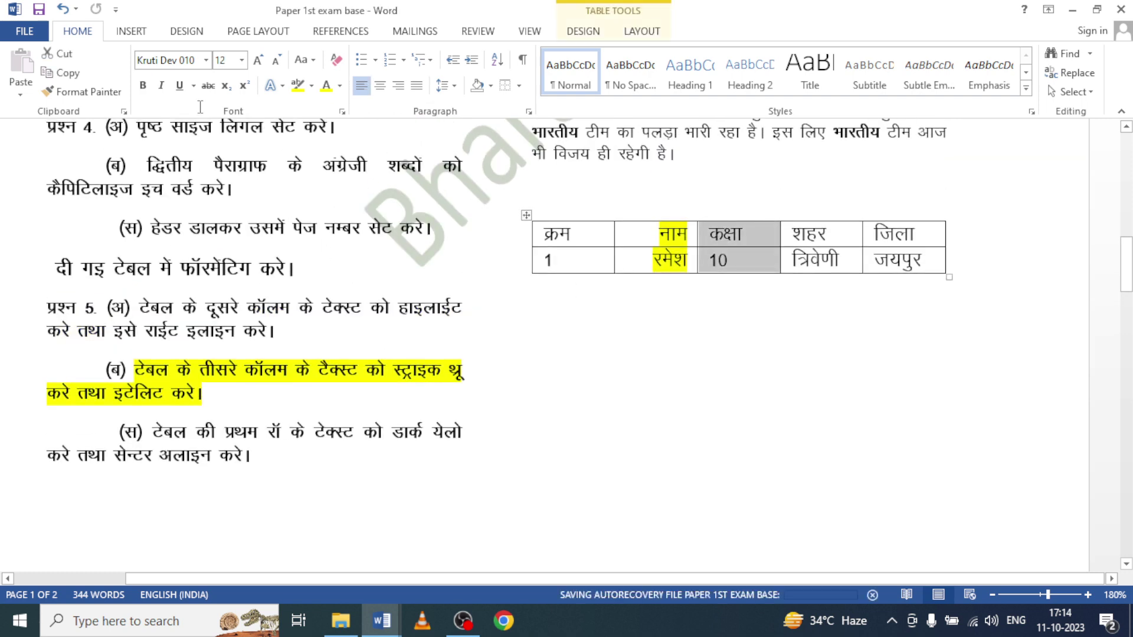
left_click(208, 85)
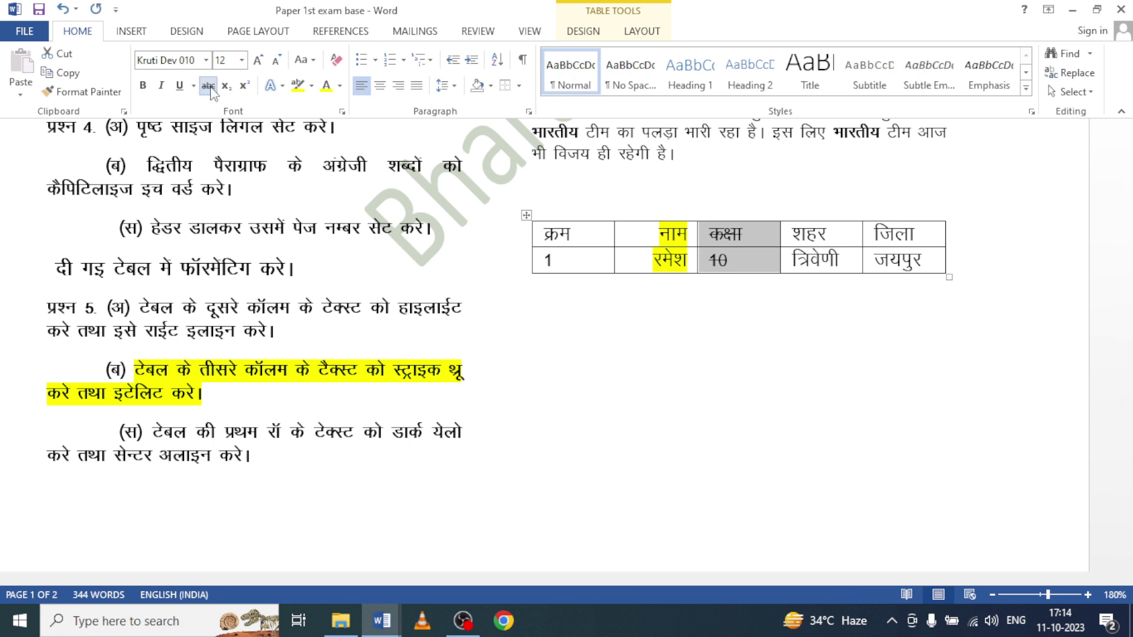
left_click(160, 85)
Remove the yellow highlight from question 5(ब)
scroll(708, 327, "down", 1)
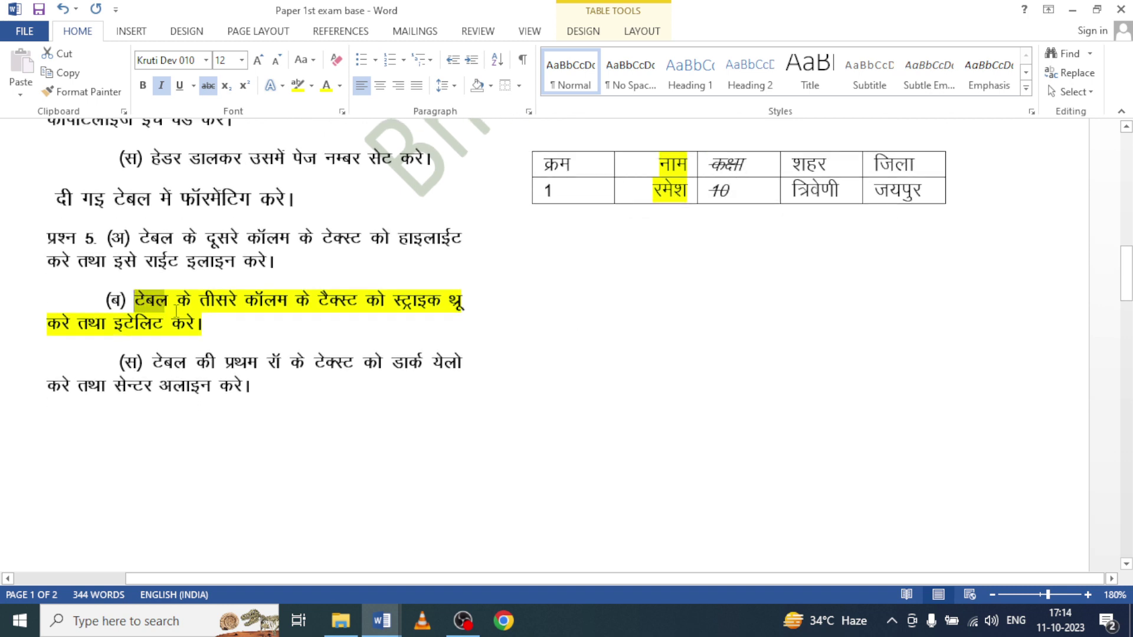
left_click_drag(134, 301, 202, 331)
left_click(298, 86)
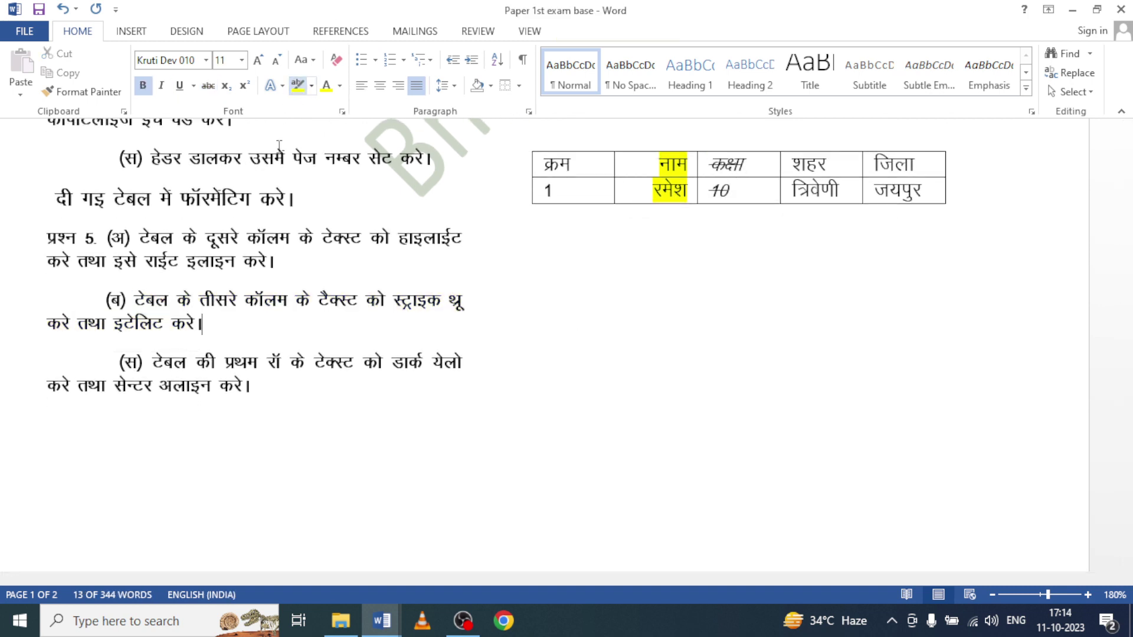
Highlight question 5(स) in yellow
left_click_drag(136, 362, 255, 387)
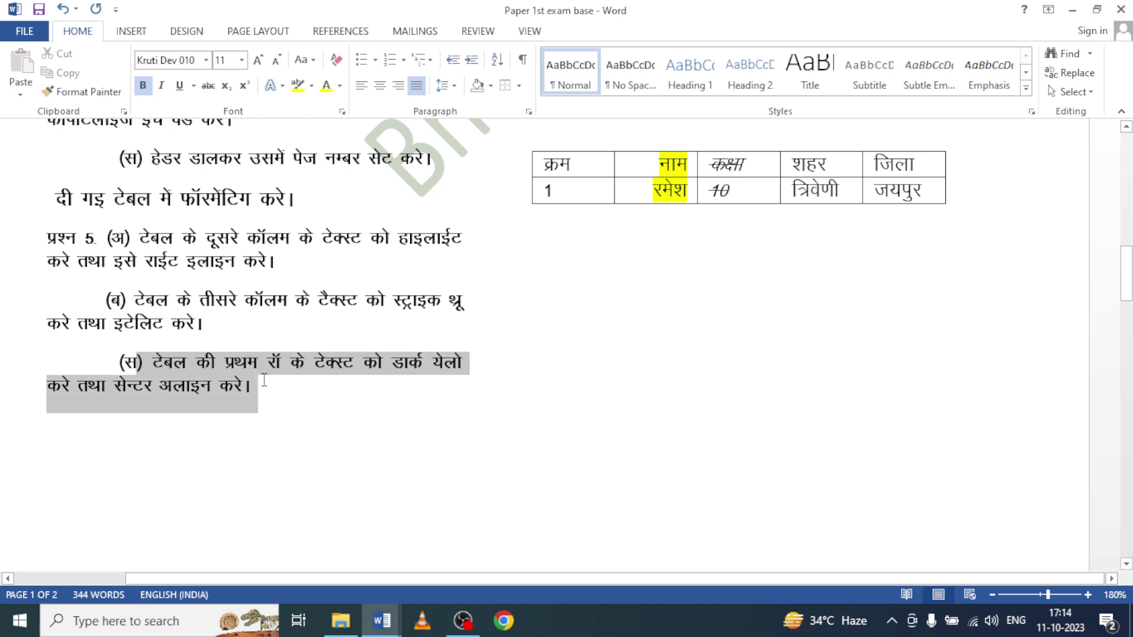
left_click(298, 85)
left_click(190, 386)
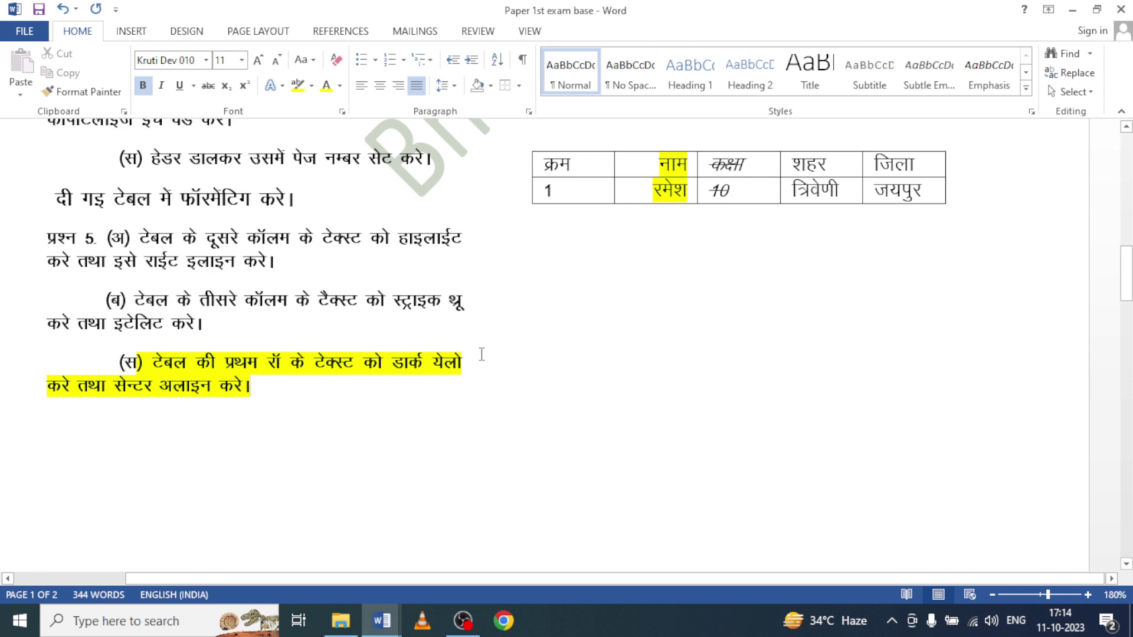
Give the table's header row a yellow highlight and center its text
left_click(512, 168)
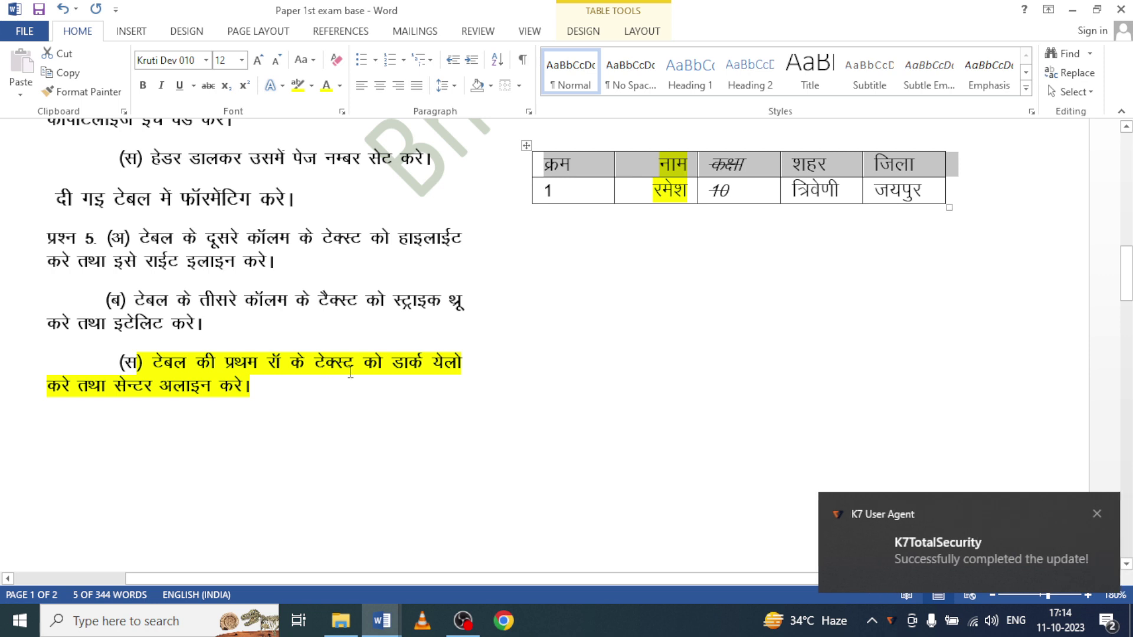
left_click(1097, 514)
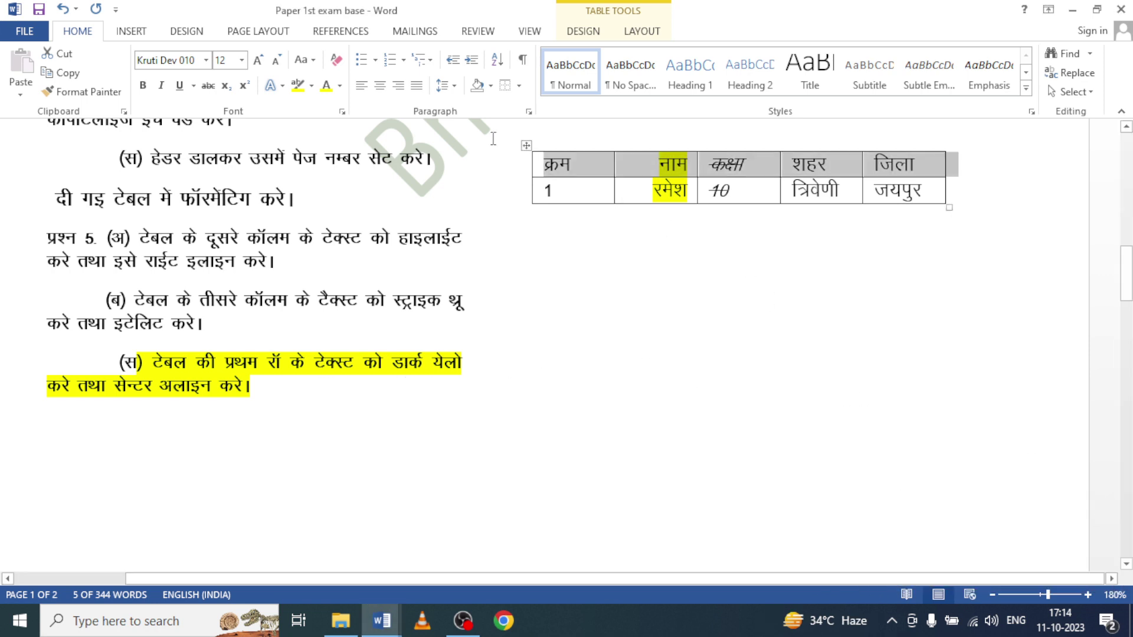
left_click(311, 86)
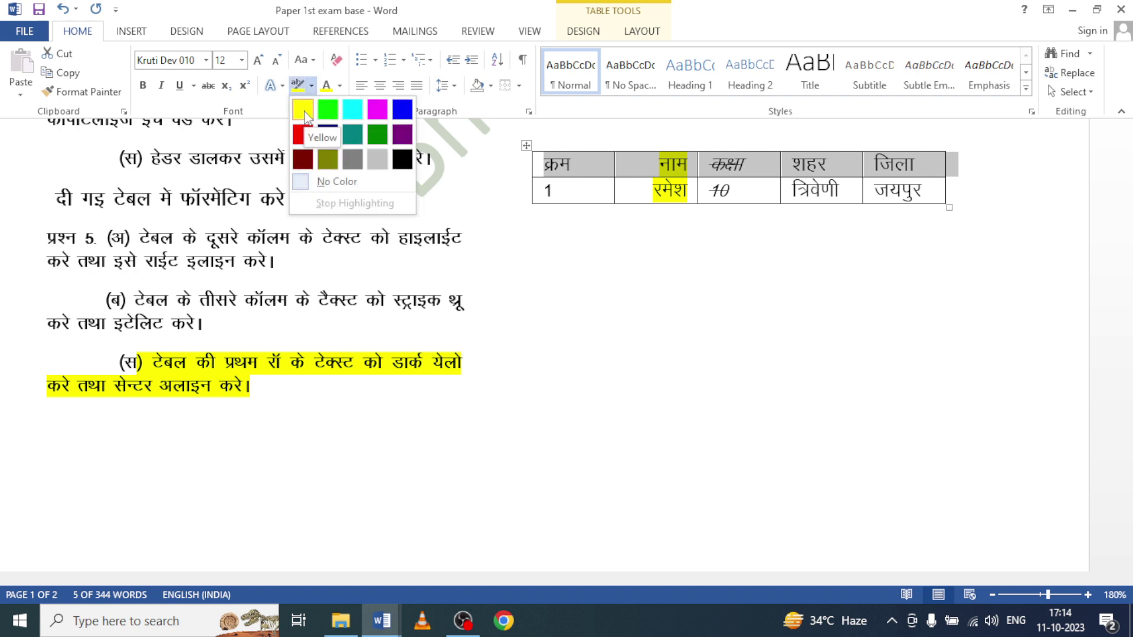
left_click(303, 109)
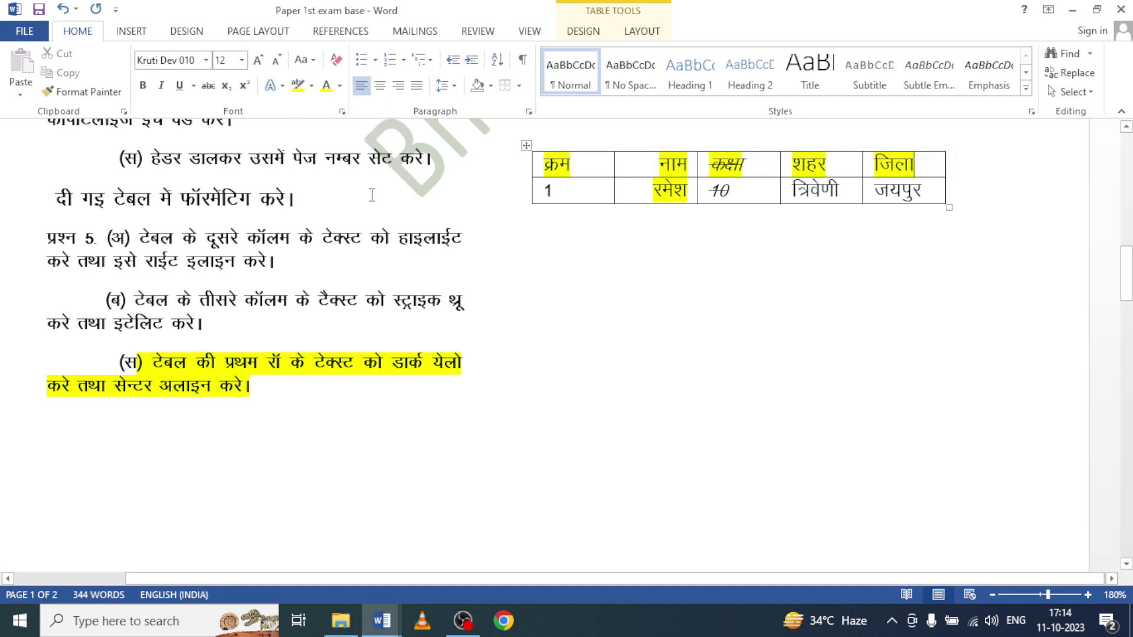
left_click(509, 169)
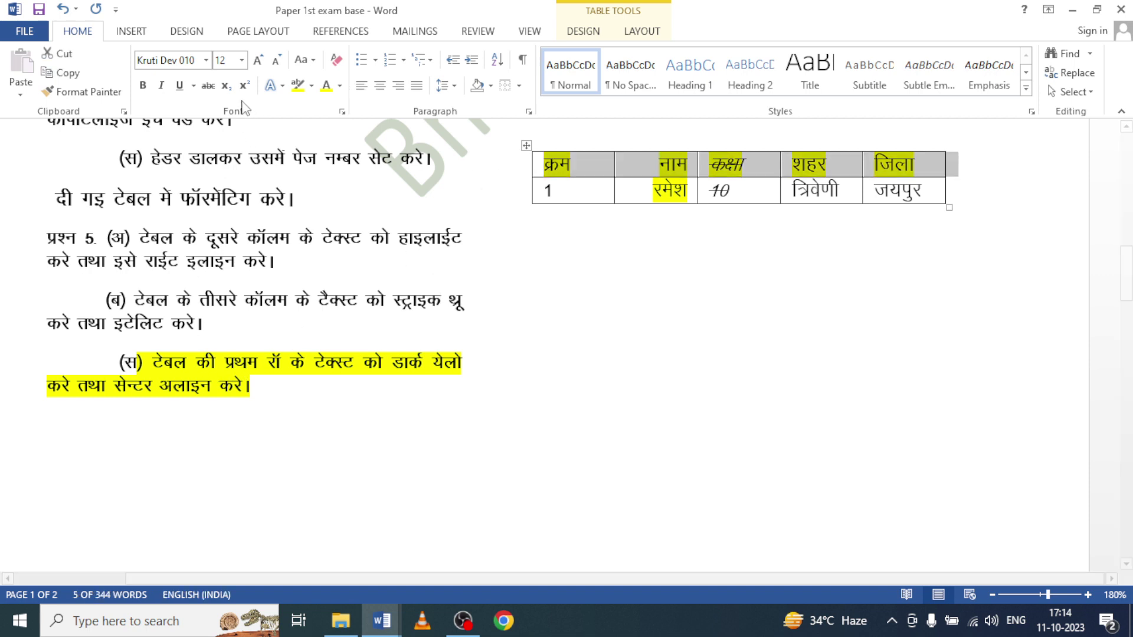
left_click(385, 90)
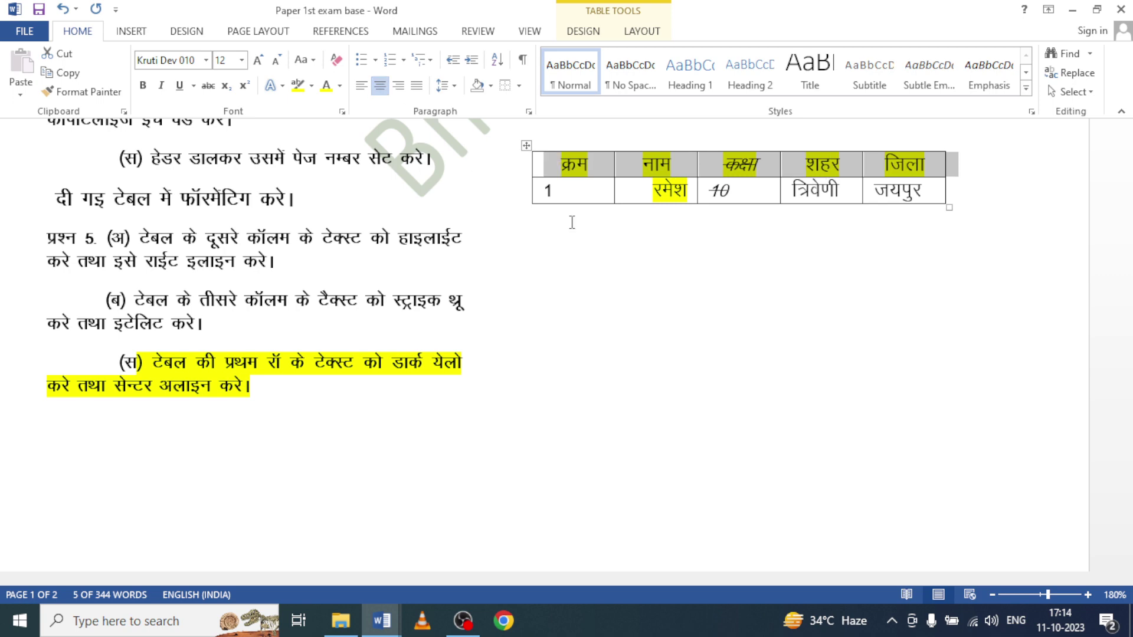
left_click(724, 277)
scroll(459, 418, "up", 5)
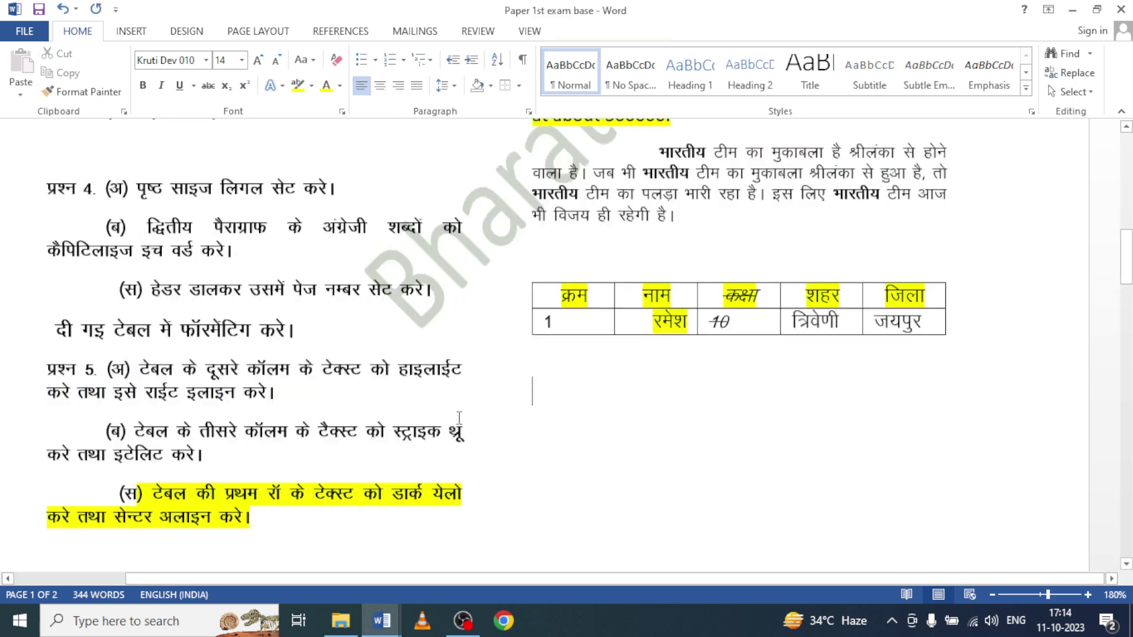
scroll(459, 418, "up", 5)
scroll(459, 418, "up", 5)
scroll(459, 418, "up", 2)
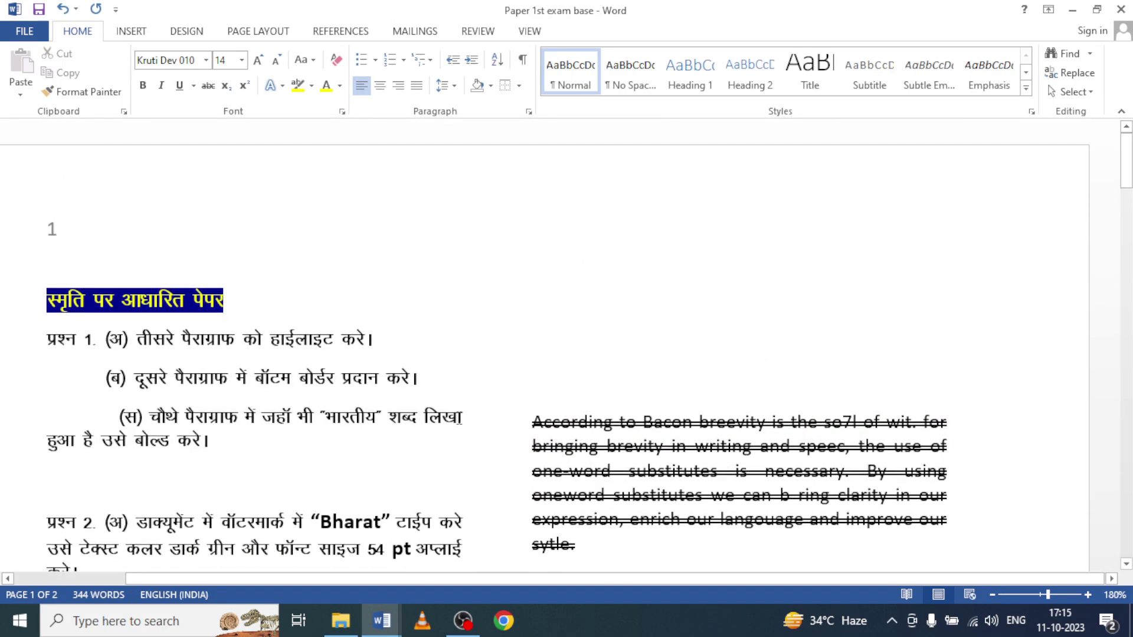
scroll(460, 418, "down", 2)
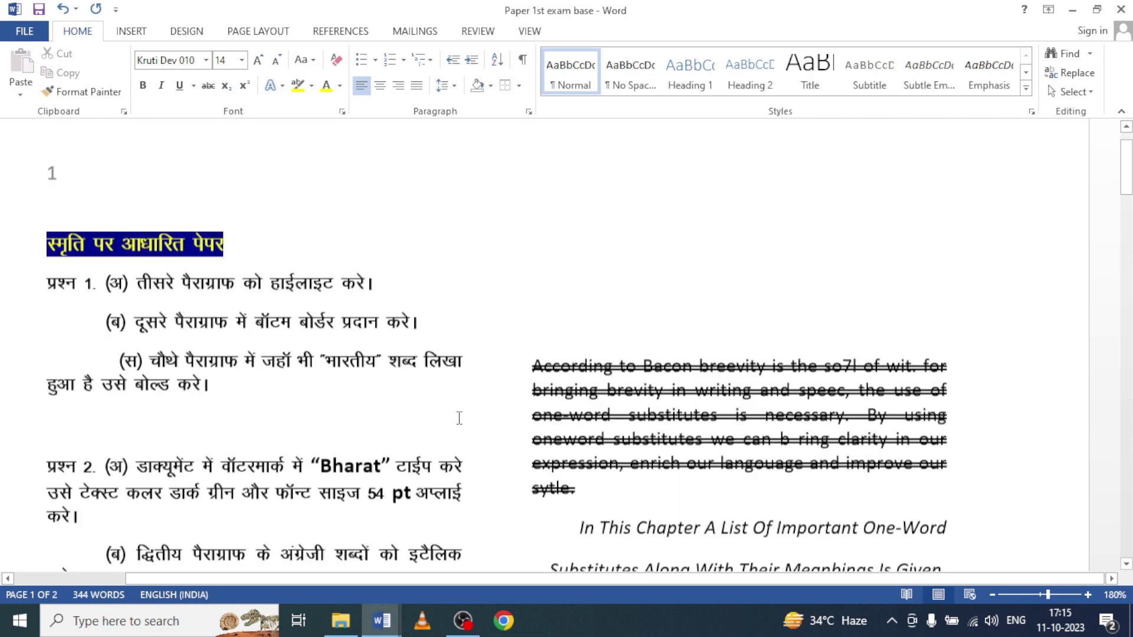
scroll(459, 418, "down", 5)
scroll(459, 418, "down", 5)
scroll(459, 418, "down", 2)
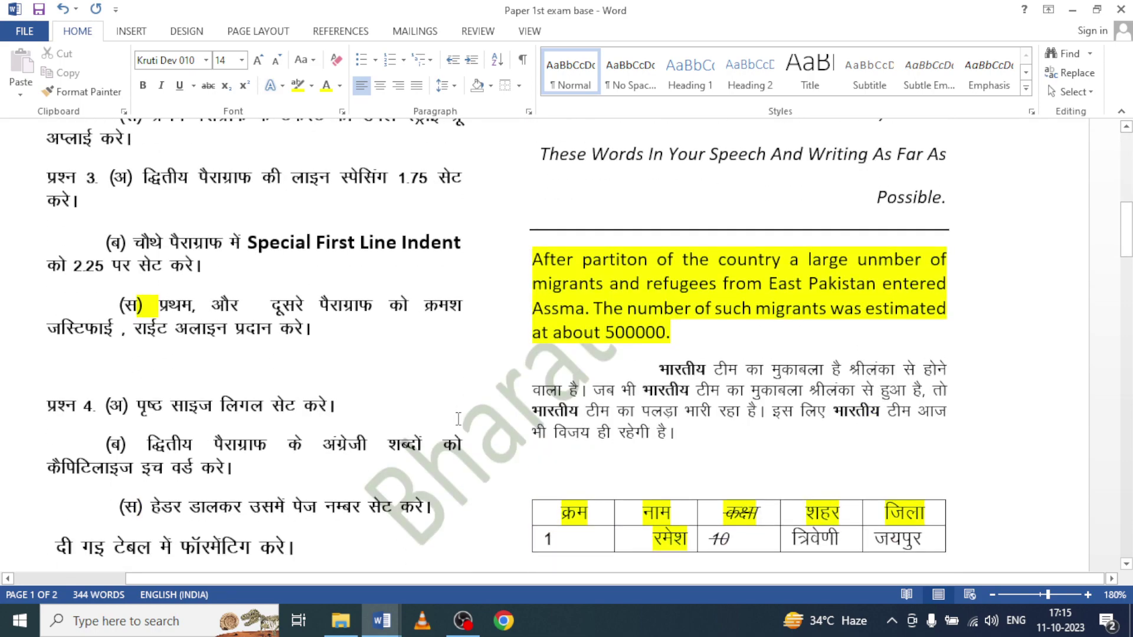
scroll(460, 419, "up", 10)
scroll(459, 419, "up", 5)
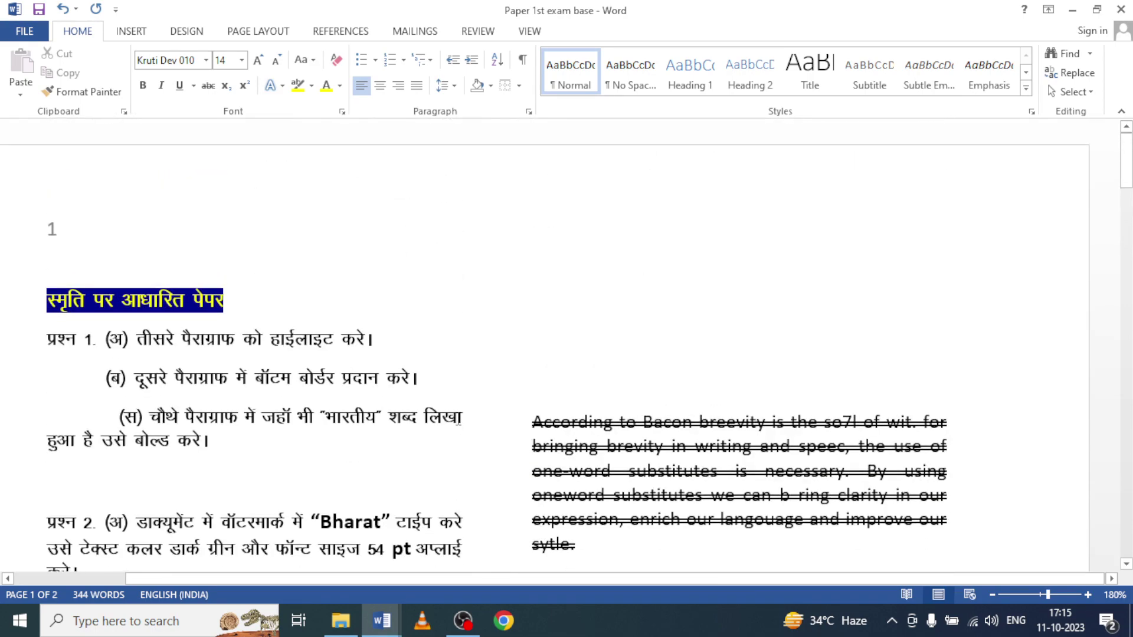
scroll(460, 418, "down", 6)
scroll(460, 417, "down", 2)
scroll(459, 418, "down", 5)
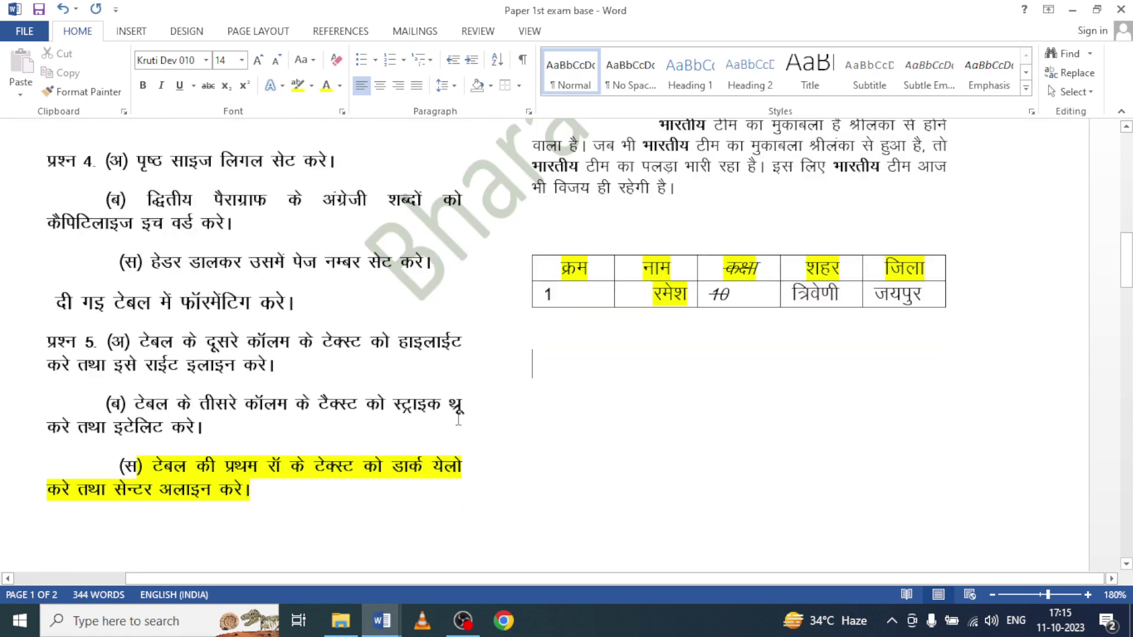
scroll(460, 418, "down", 2)
scroll(458, 418, "up", 4)
scroll(459, 418, "up", 1)
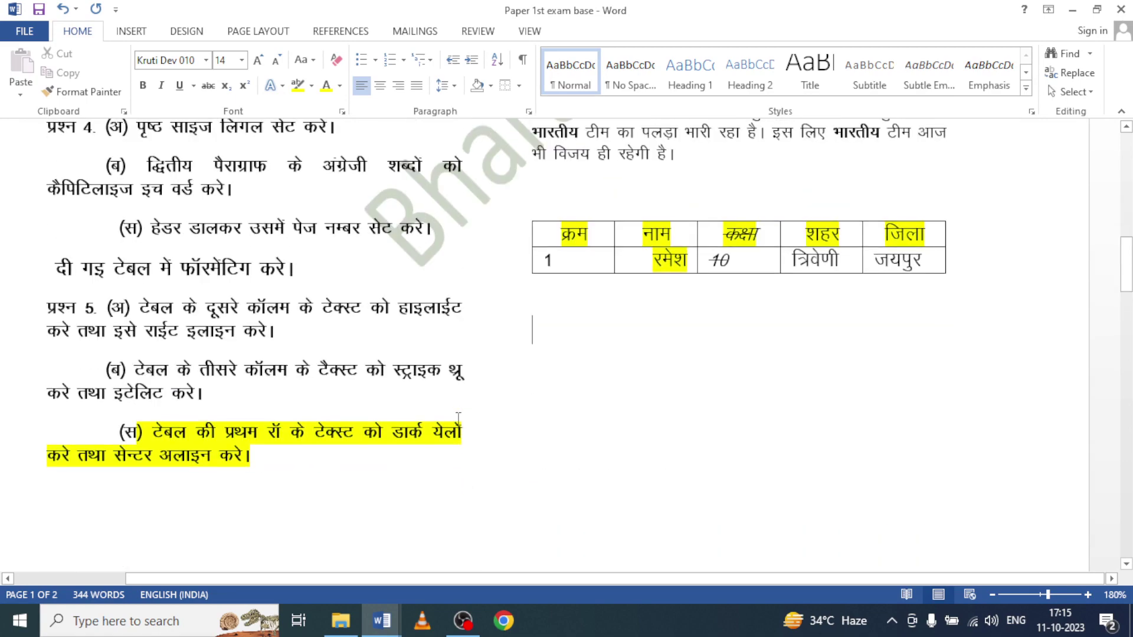
scroll(459, 419, "up", 6)
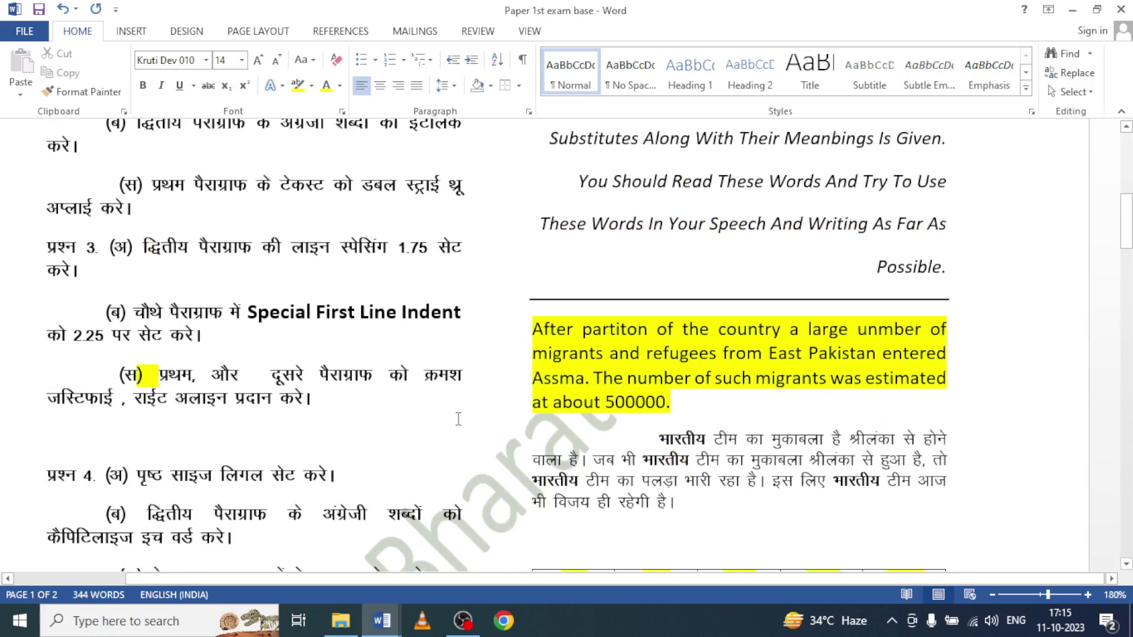
scroll(459, 419, "up", 6)
scroll(458, 419, "up", 3)
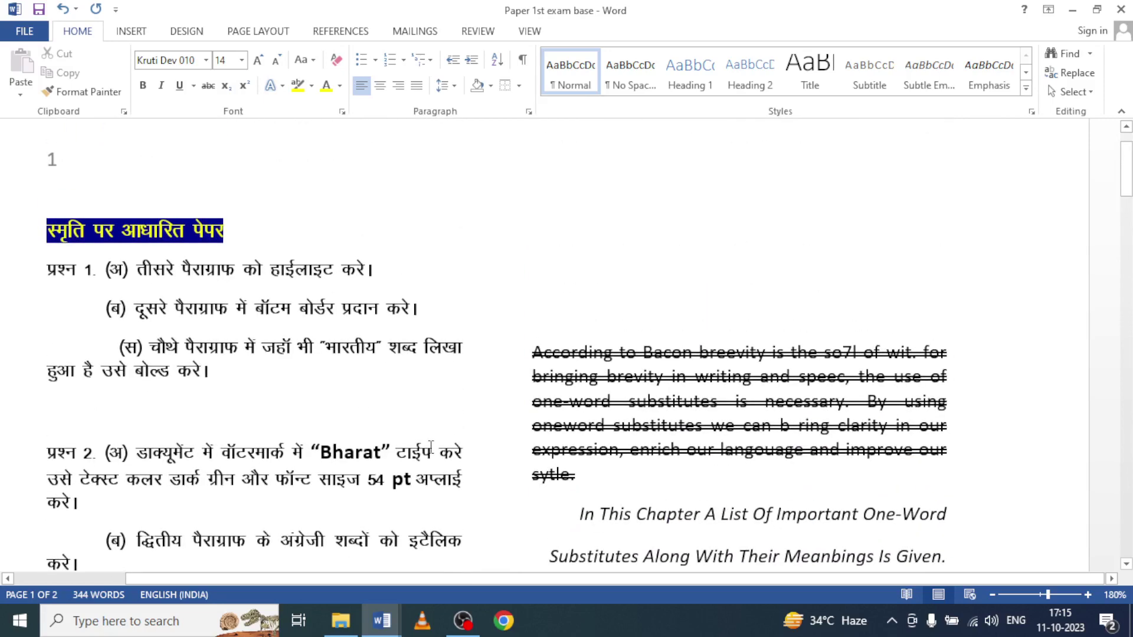
scroll(163, 315, "up", 1)
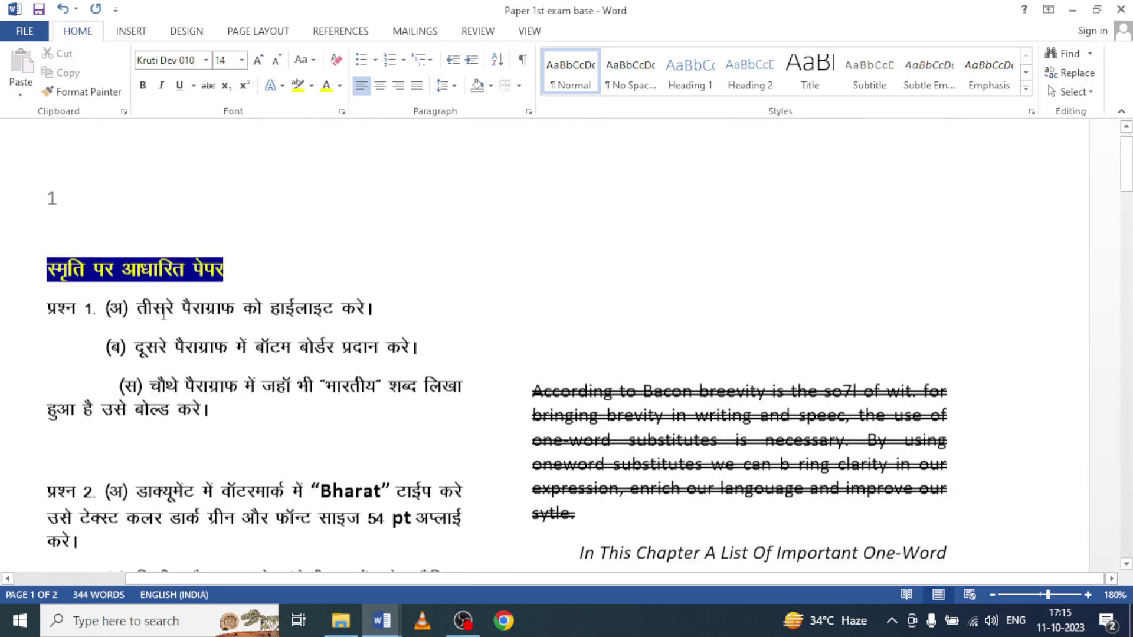
scroll(163, 316, "up", 1)
scroll(164, 315, "down", 9)
scroll(164, 316, "down", 2)
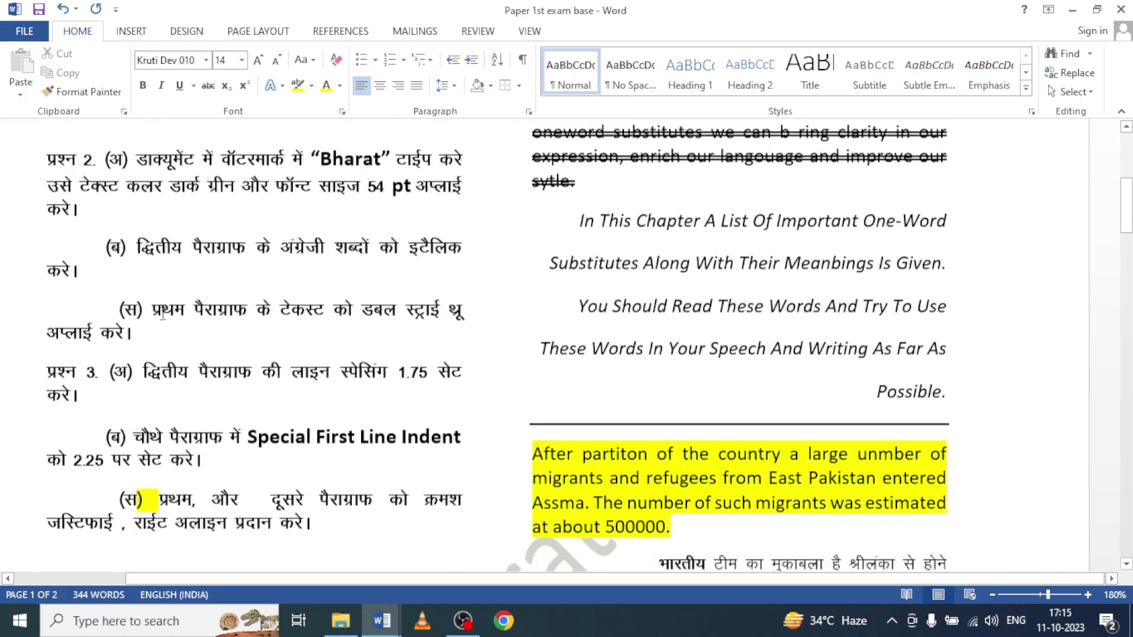
scroll(163, 316, "down", 9)
scroll(164, 316, "down", 4)
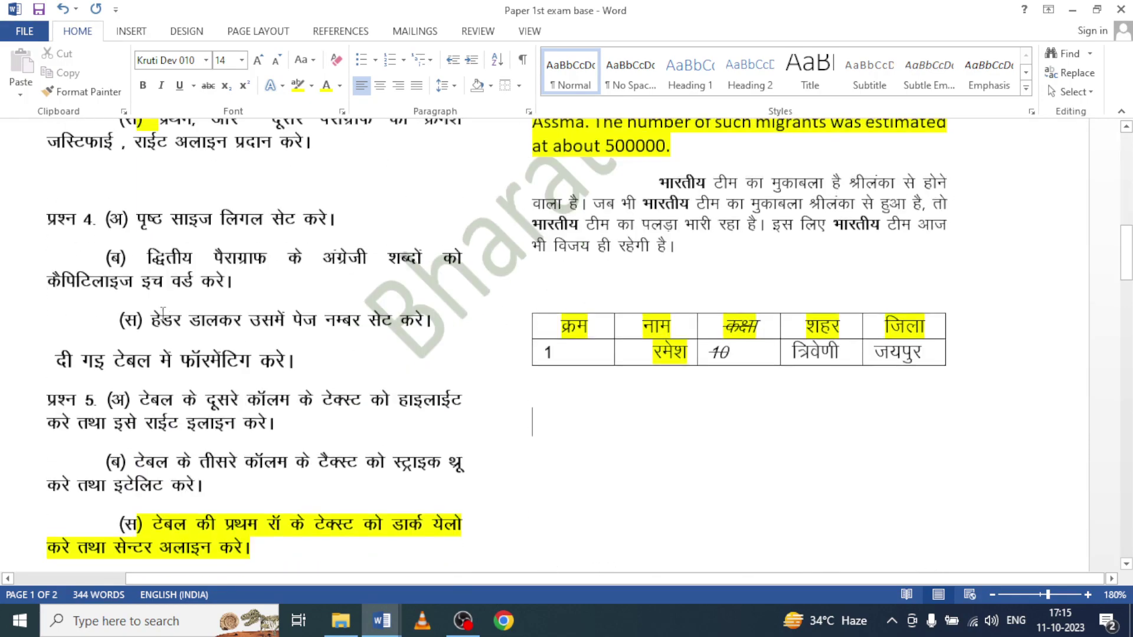
scroll(164, 315, "up", 6)
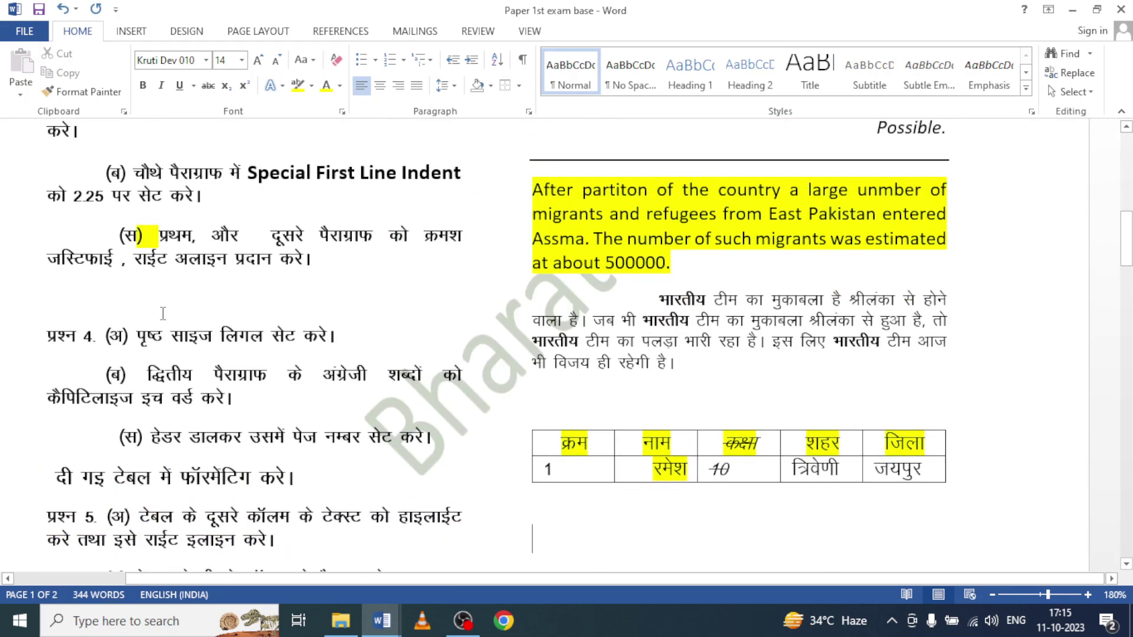
scroll(163, 314, "up", 6)
scroll(164, 313, "up", 2)
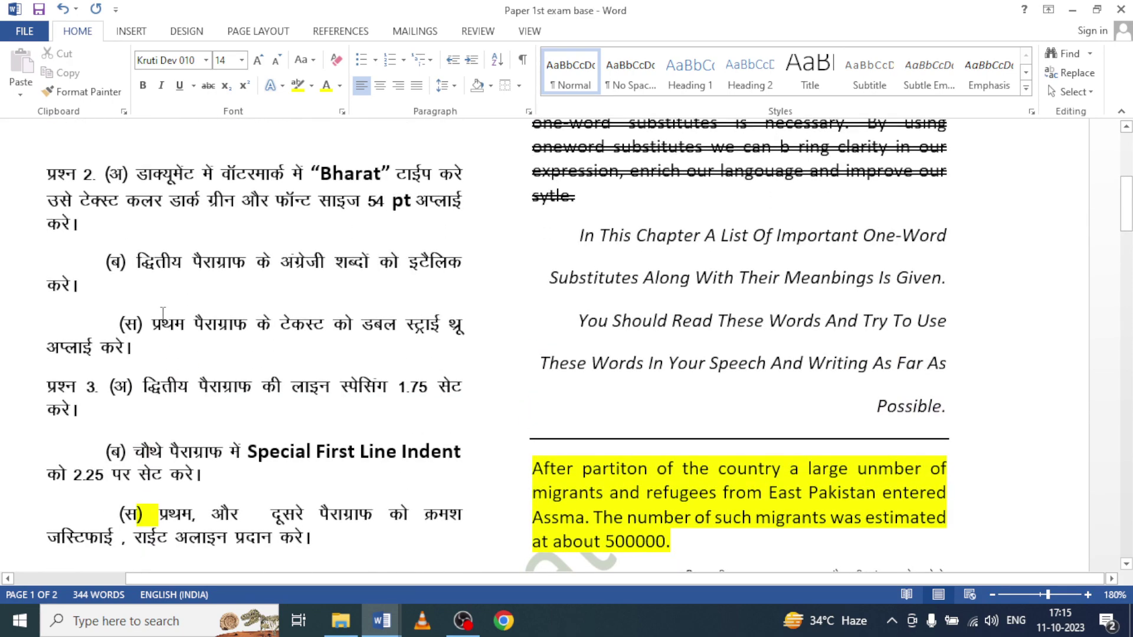